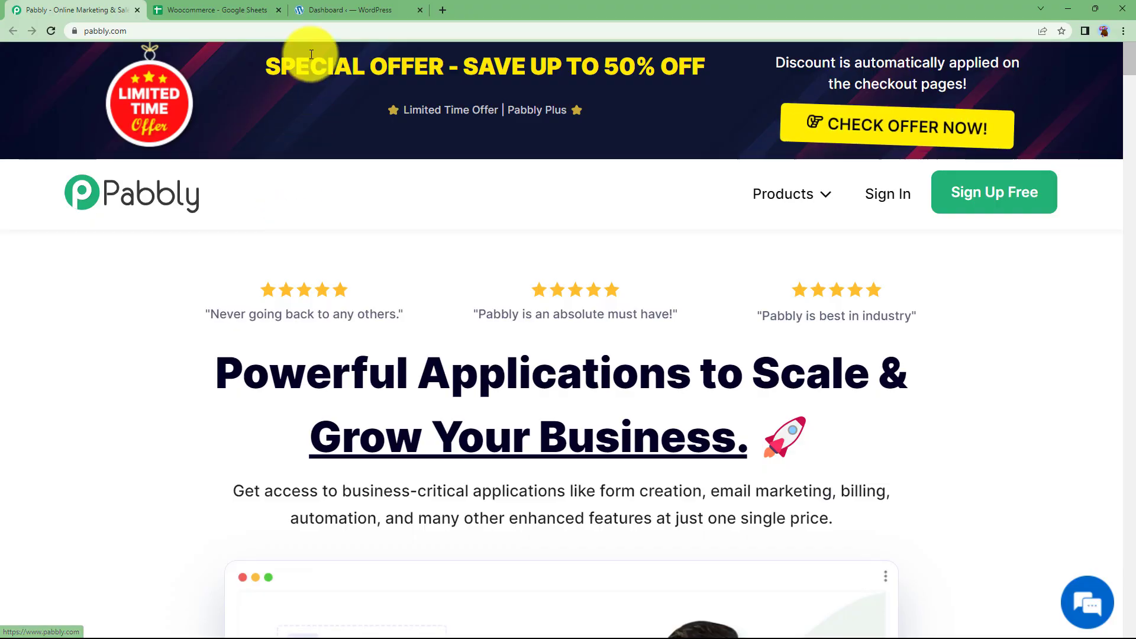
View the Woocommerce review sheet's columns and open the product list in the WordPress admin
{"action": "left_click", "coordinate": [234, 11]}
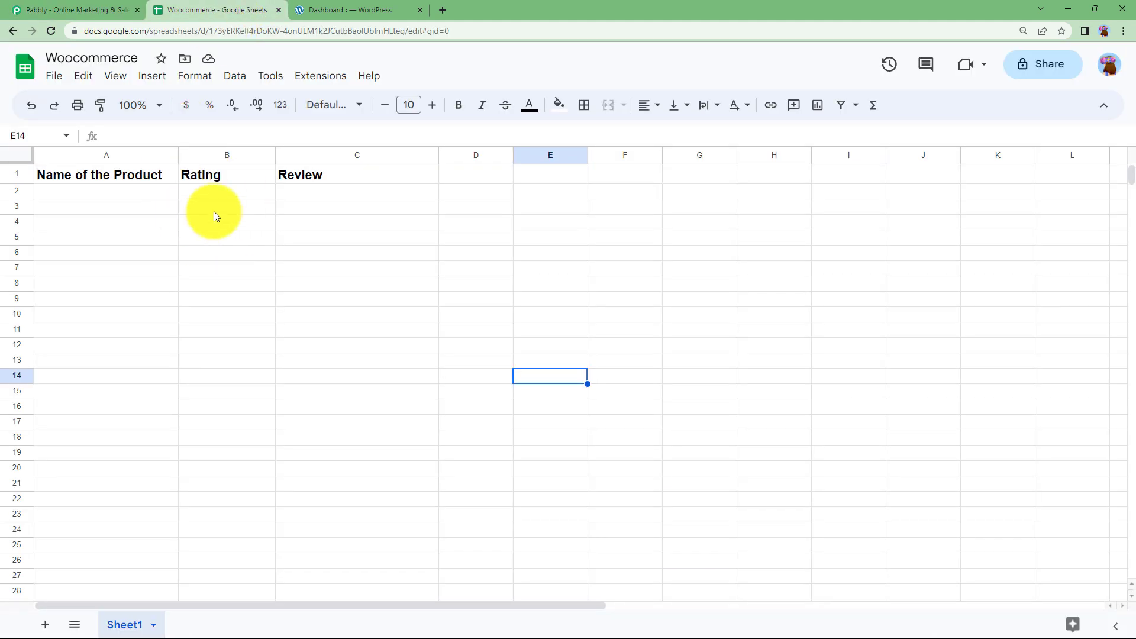
{"action": "left_click", "coordinate": [374, 8]}
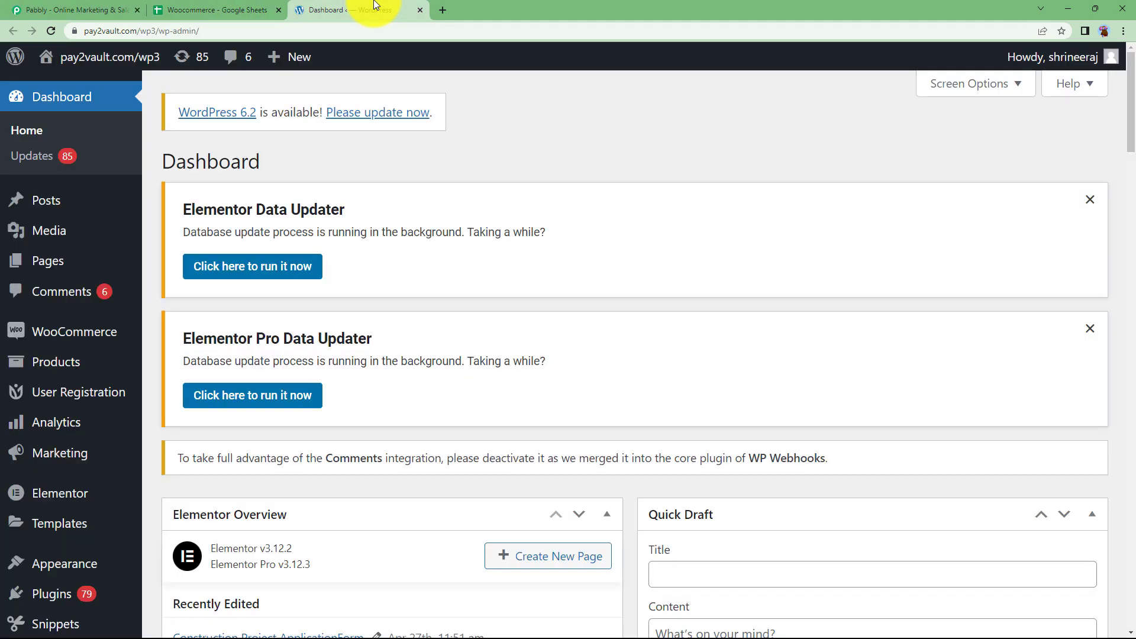
{"action": "left_click", "coordinate": [55, 329]}
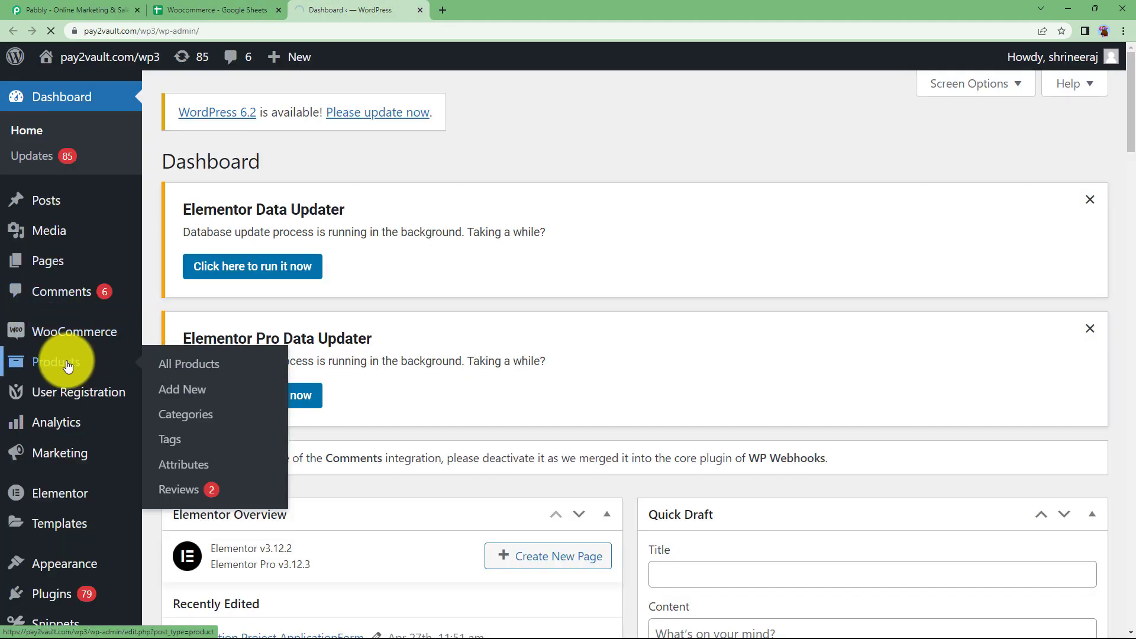
{"action": "left_click", "coordinate": [42, 5]}
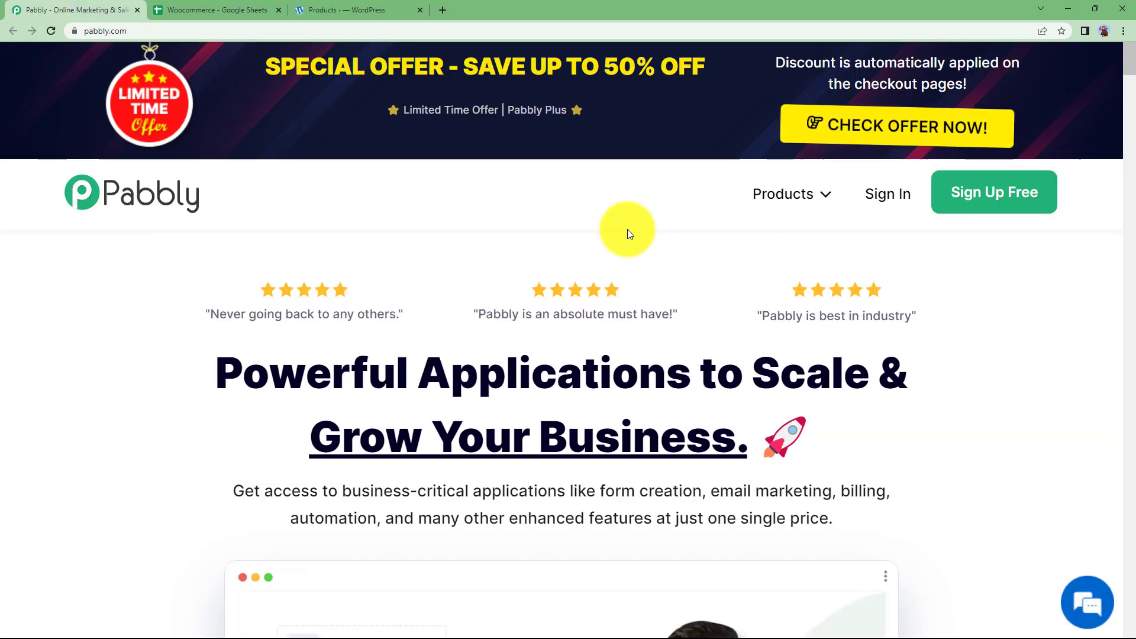
Go to the Pabbly account sign-in and open the Pabbly Connect app
{"action": "left_click", "coordinate": [900, 199]}
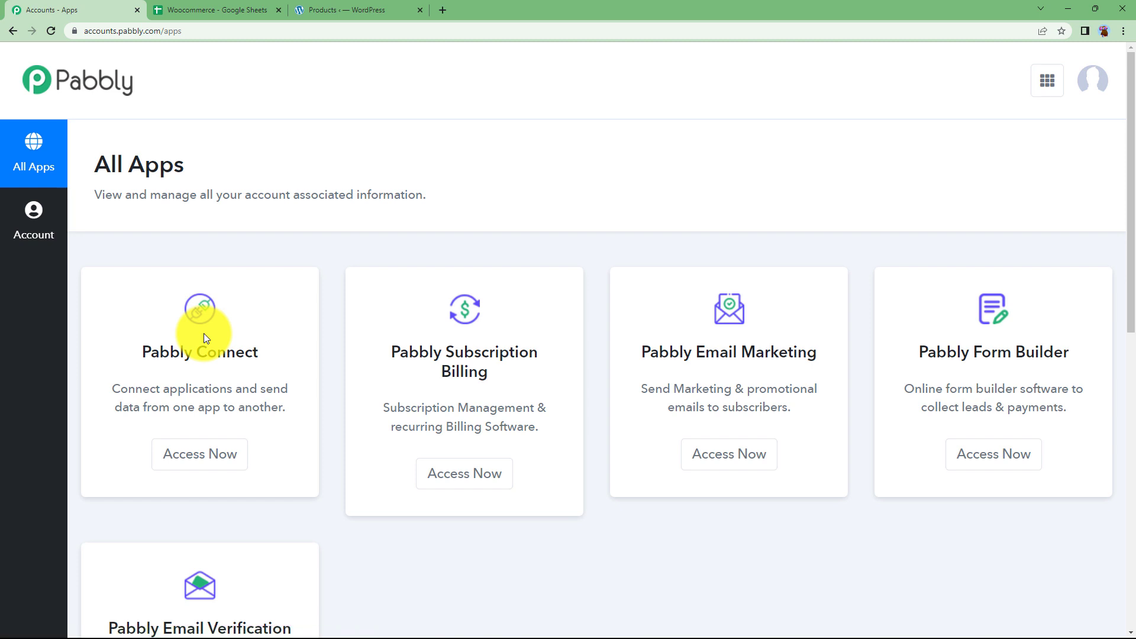
{"action": "scroll", "coordinate": [661, 321], "scroll_direction": "down", "scroll_amount": 3}
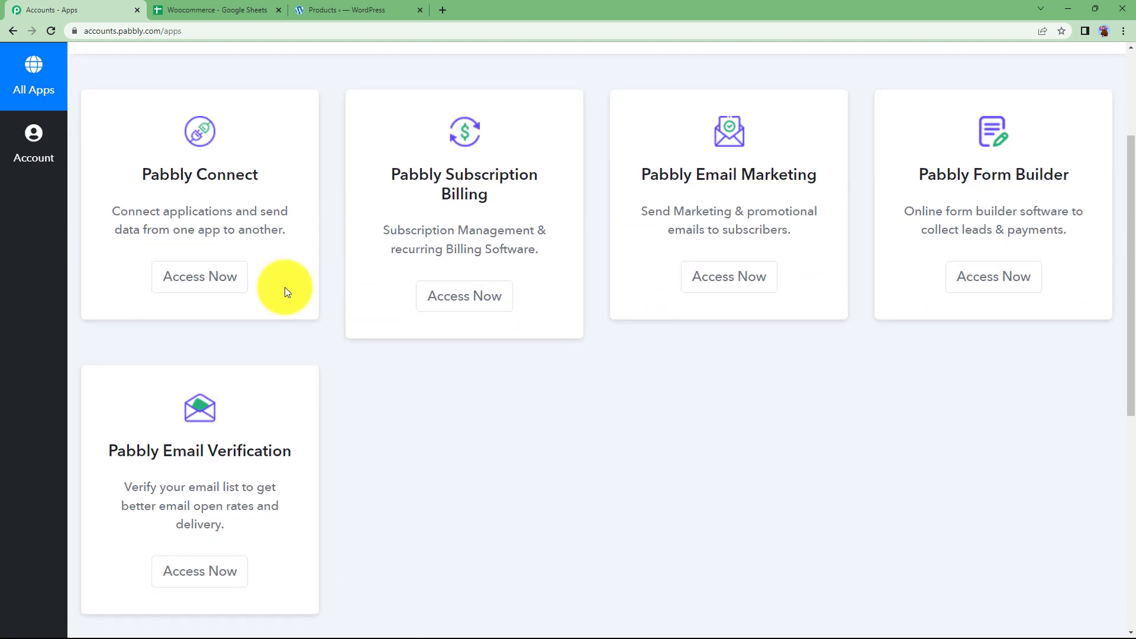
{"action": "scroll", "coordinate": [227, 274], "scroll_direction": "up", "scroll_amount": 1}
{"action": "scroll", "coordinate": [227, 273], "scroll_direction": "up", "scroll_amount": 2}
{"action": "left_click_drag", "start_coordinate": [116, 291], "coordinate": [319, 298]}
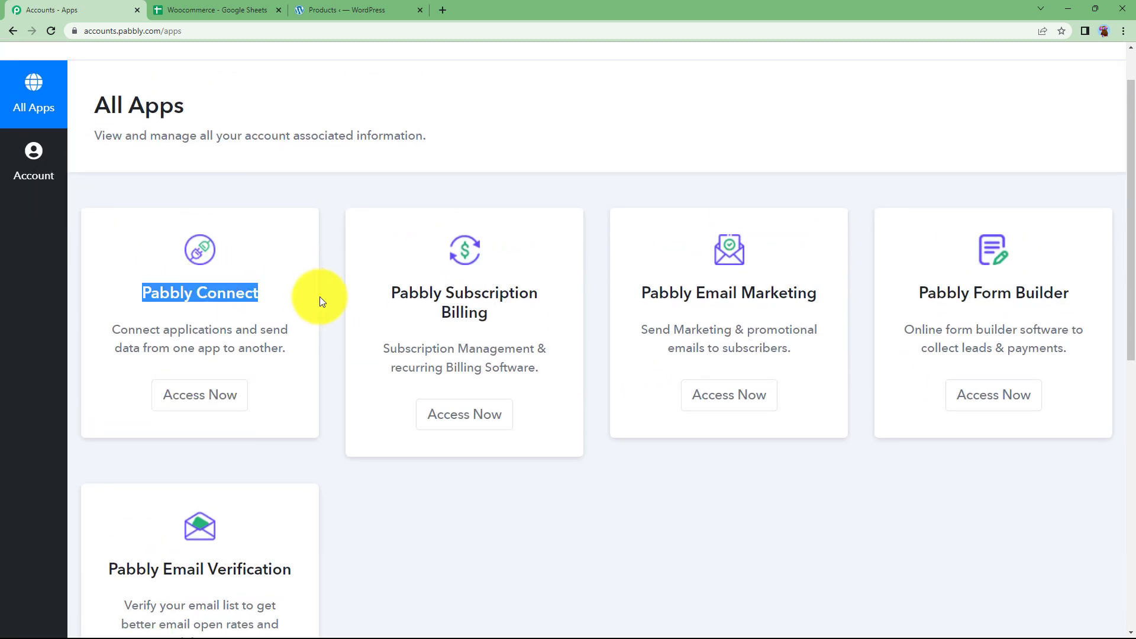
{"action": "left_click", "coordinate": [231, 400]}
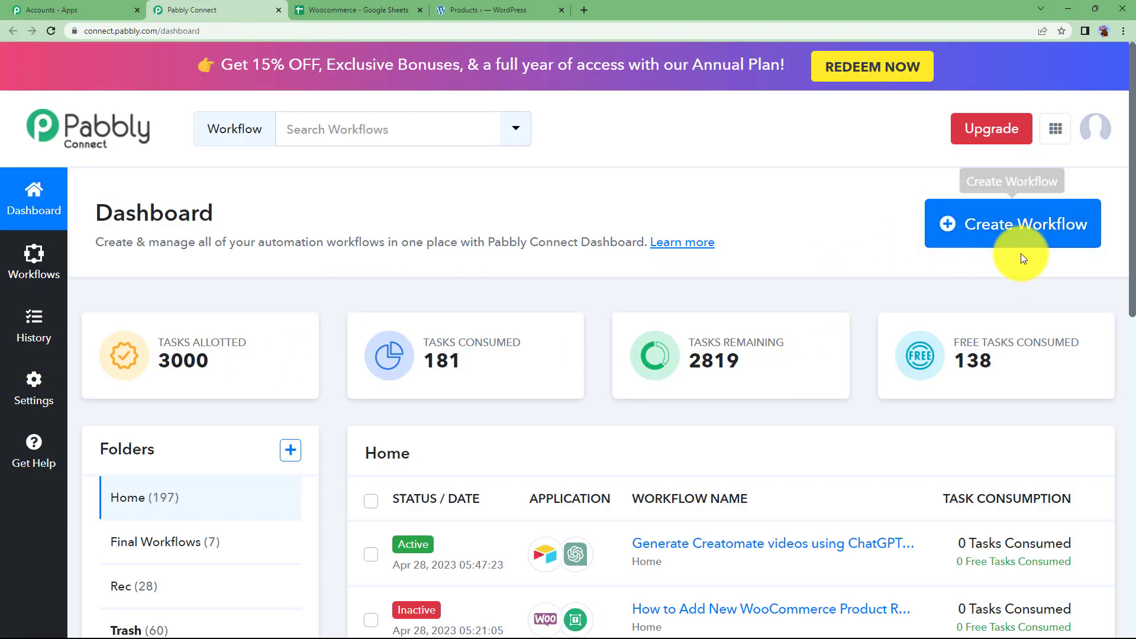
Create a workflow named "Woocommerce Google Sheets integration" and collapse its trigger section
{"action": "left_click", "coordinate": [994, 232]}
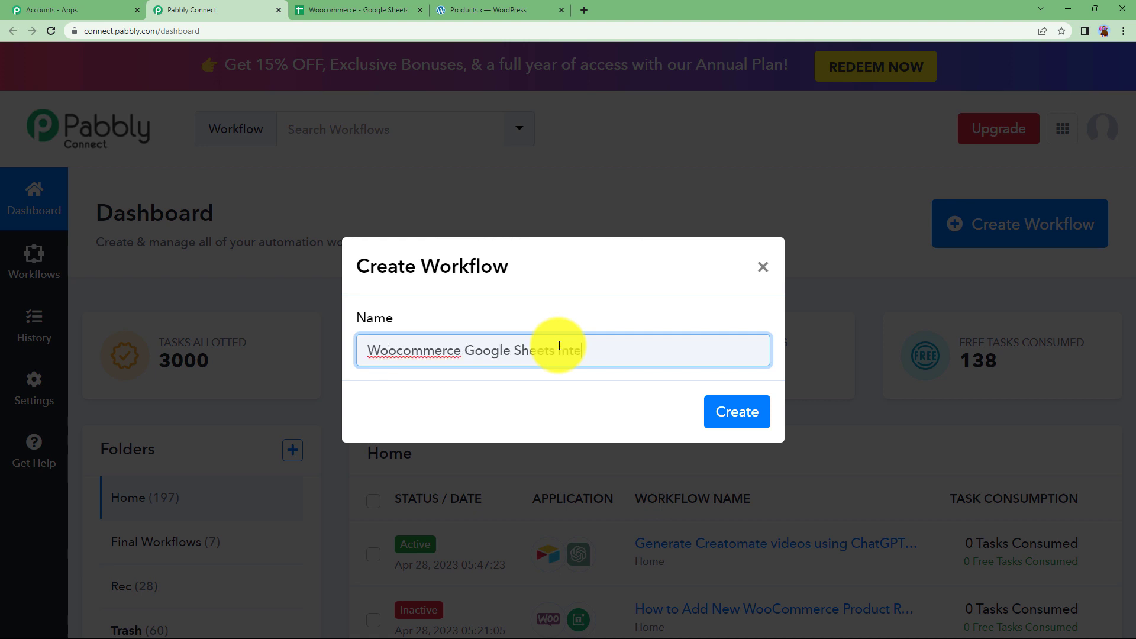
{"action": "left_click", "coordinate": [725, 413]}
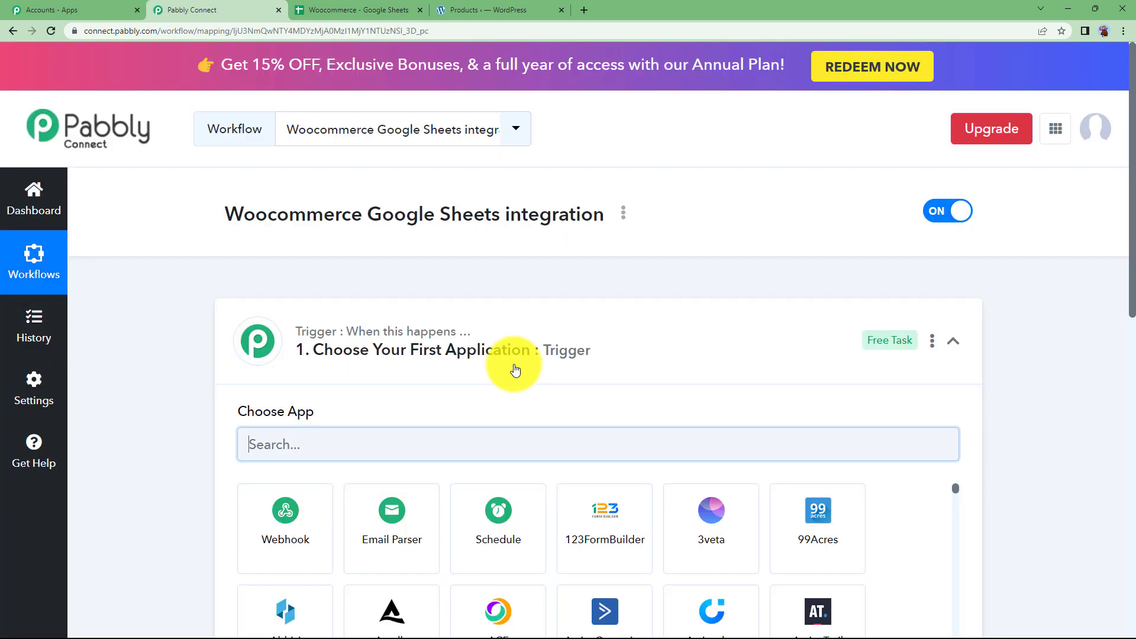
{"action": "left_click", "coordinate": [502, 363]}
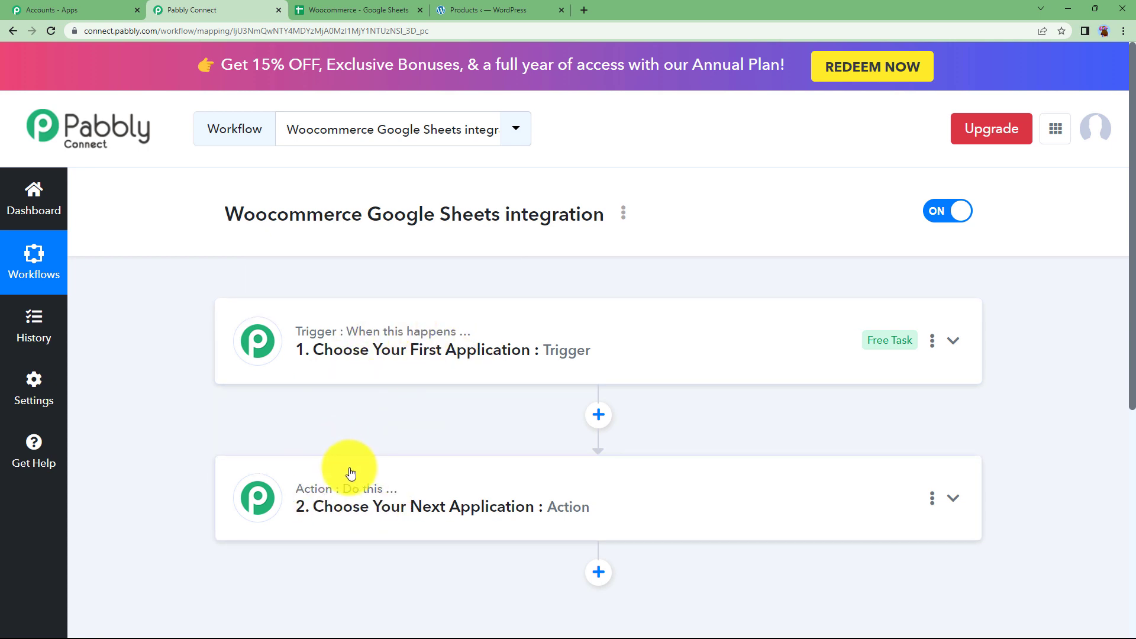
Examine the Woocommerce sheet's columns, the WordPress products page and the workflow's trigger and action app choices
{"action": "left_click", "coordinate": [357, 9]}
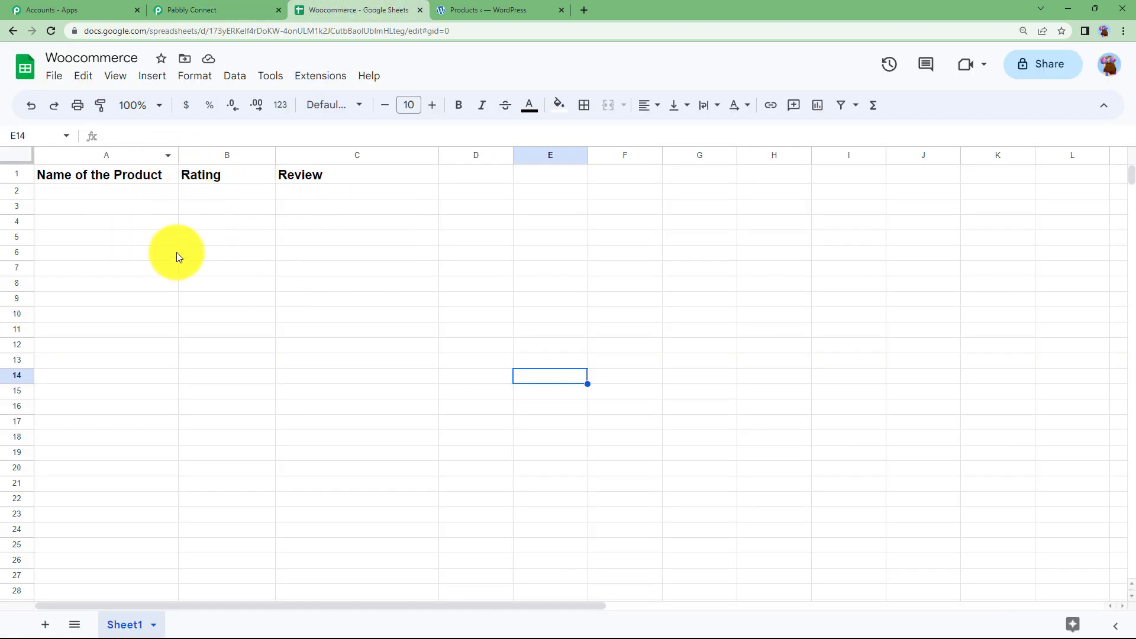
{"action": "left_click", "coordinate": [509, 9]}
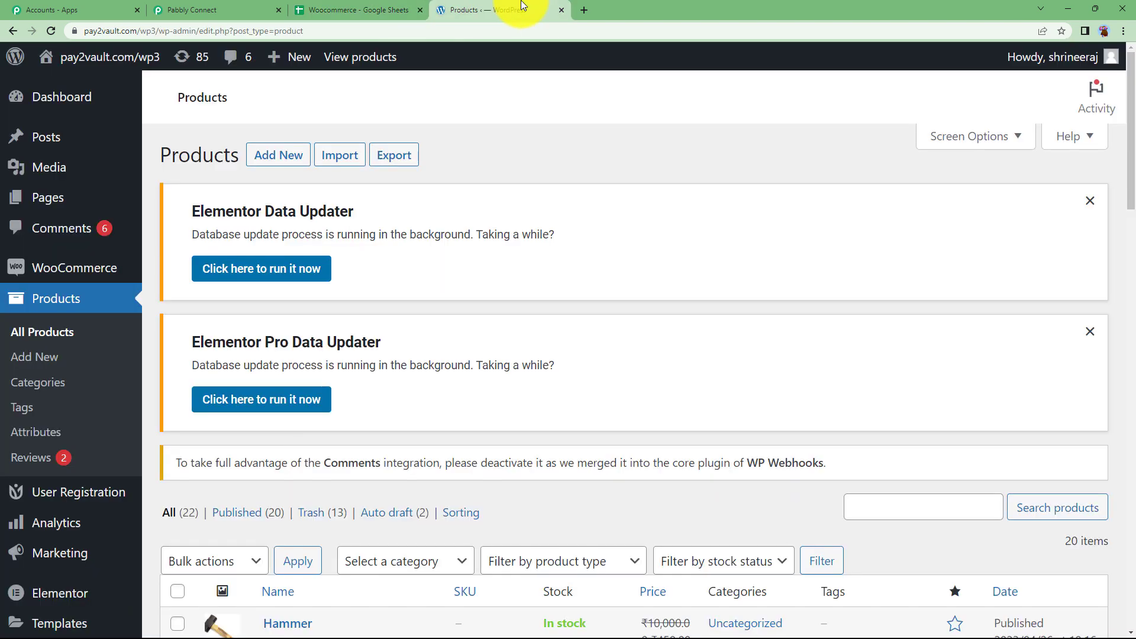
{"action": "mouse_move", "coordinate": [48, 272]}
{"action": "left_click", "coordinate": [216, 10]}
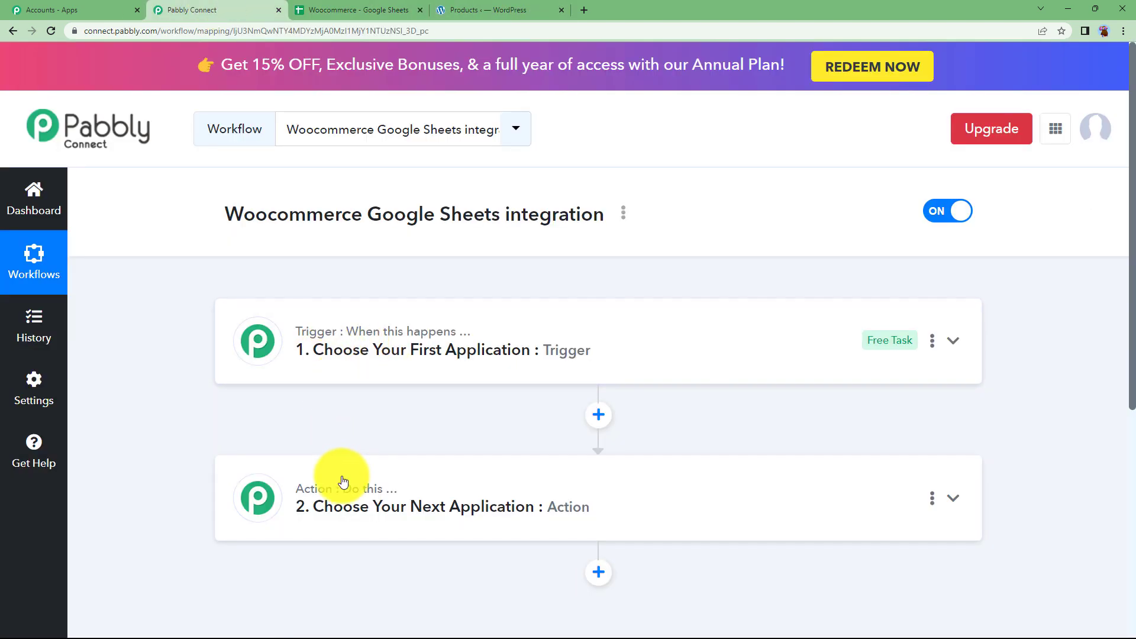
{"action": "left_click", "coordinate": [337, 368]}
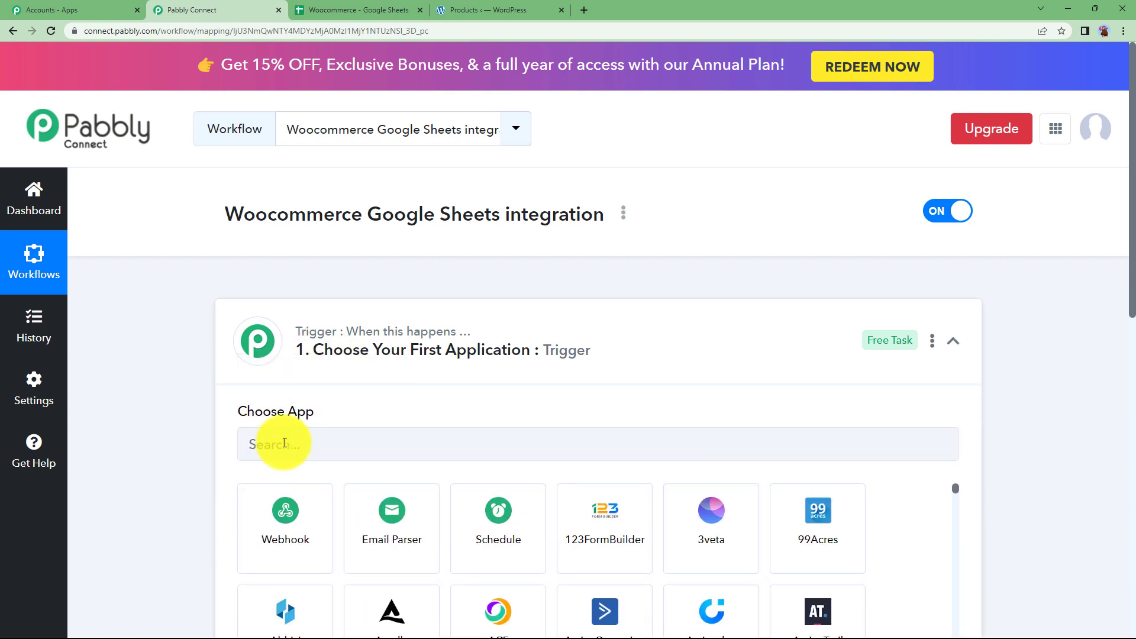
{"action": "scroll", "coordinate": [285, 442], "scroll_direction": "down", "scroll_amount": 3}
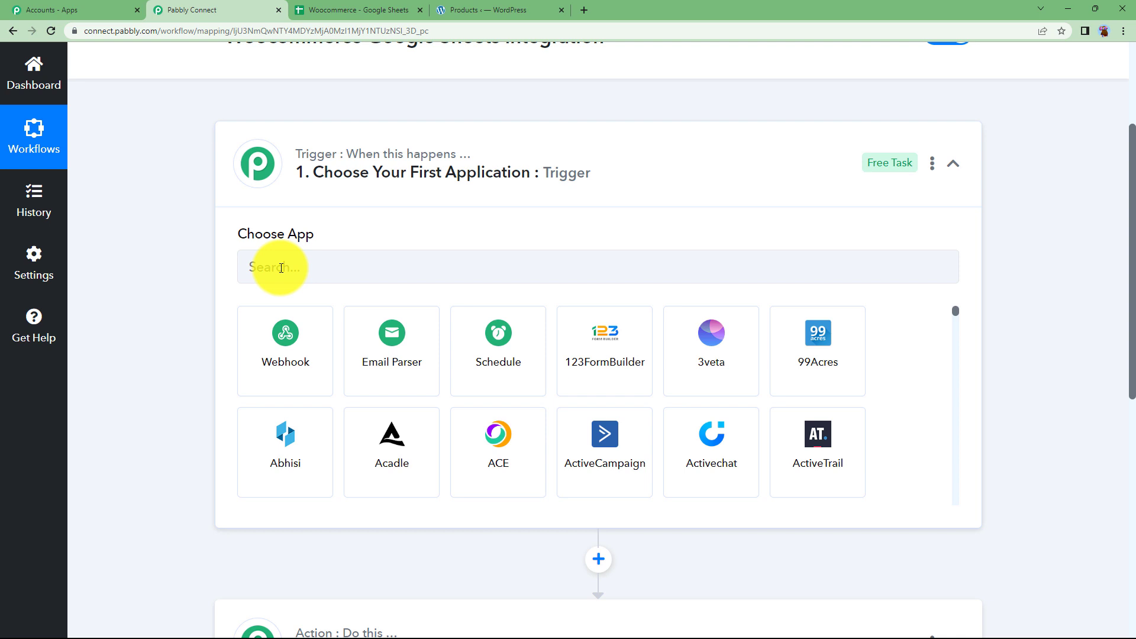
{"action": "left_click", "coordinate": [325, 171]}
{"action": "left_click", "coordinate": [278, 337]}
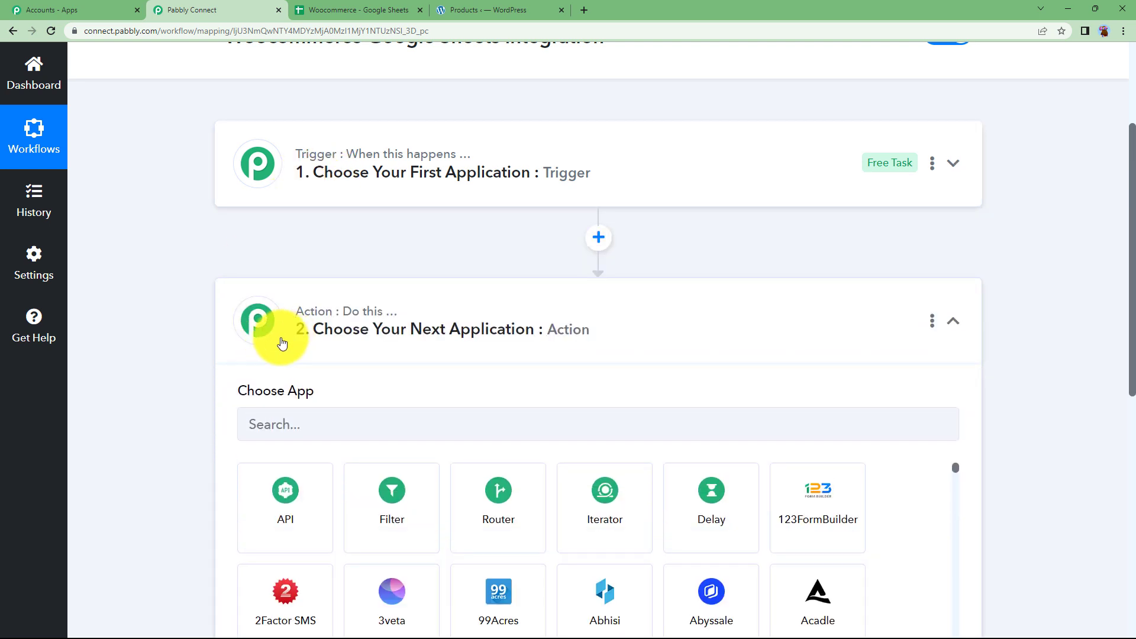
{"action": "mouse_move", "coordinate": [281, 394]}
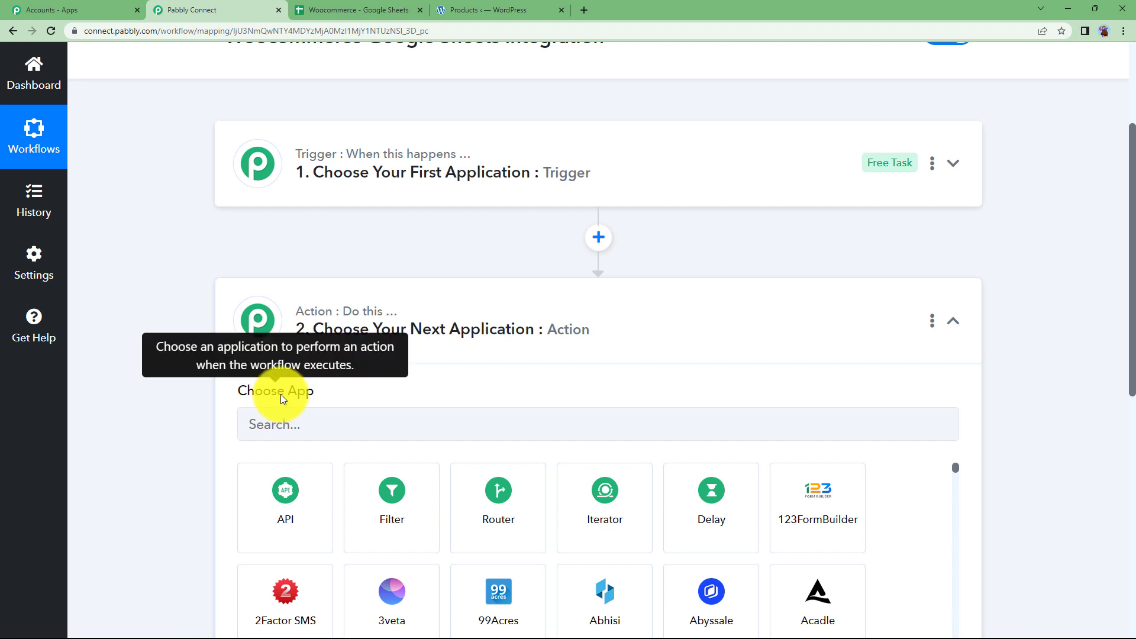
{"action": "left_click", "coordinate": [355, 6]}
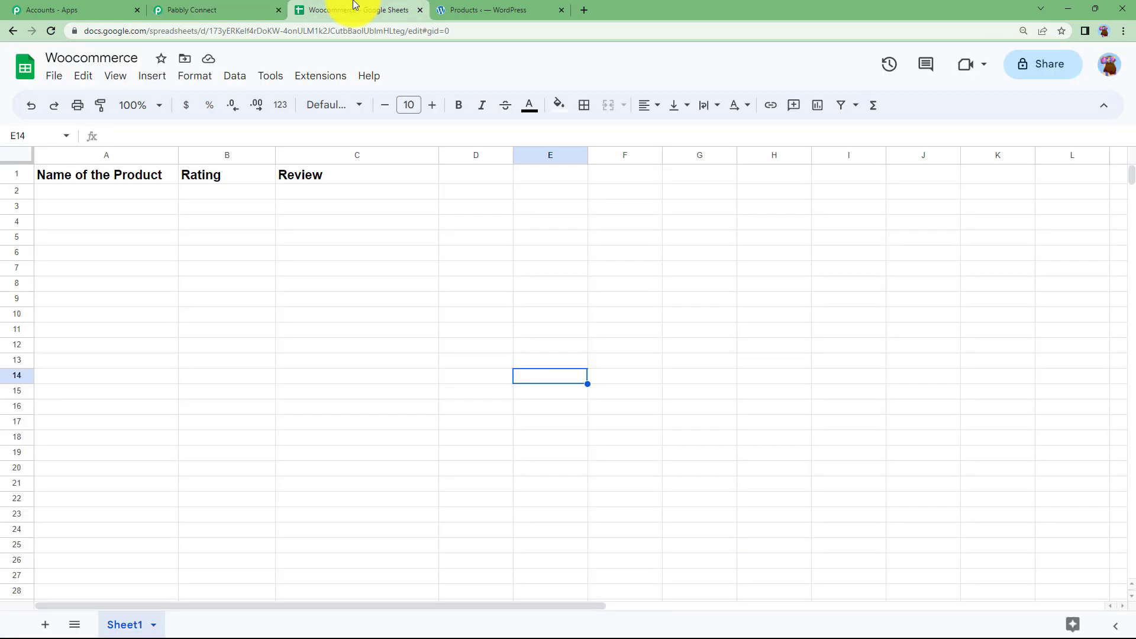
{"action": "left_click", "coordinate": [113, 188]}
{"action": "left_click", "coordinate": [225, 198]}
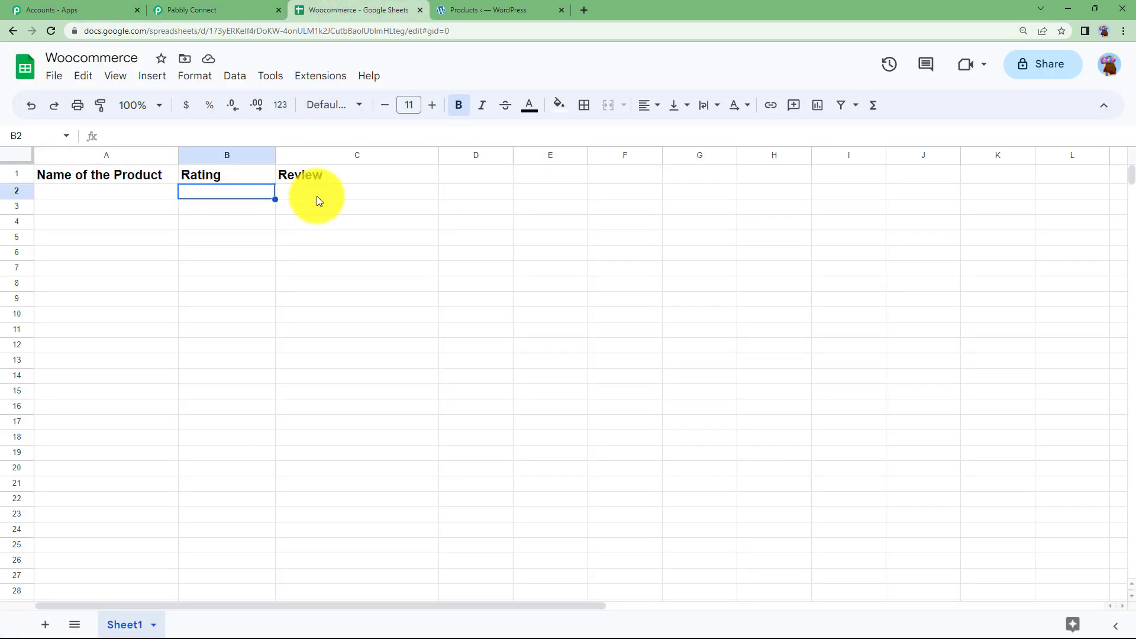
{"action": "left_click", "coordinate": [241, 10]}
Choose WooCommerce as the workflow's trigger application
{"action": "left_click", "coordinate": [307, 180]}
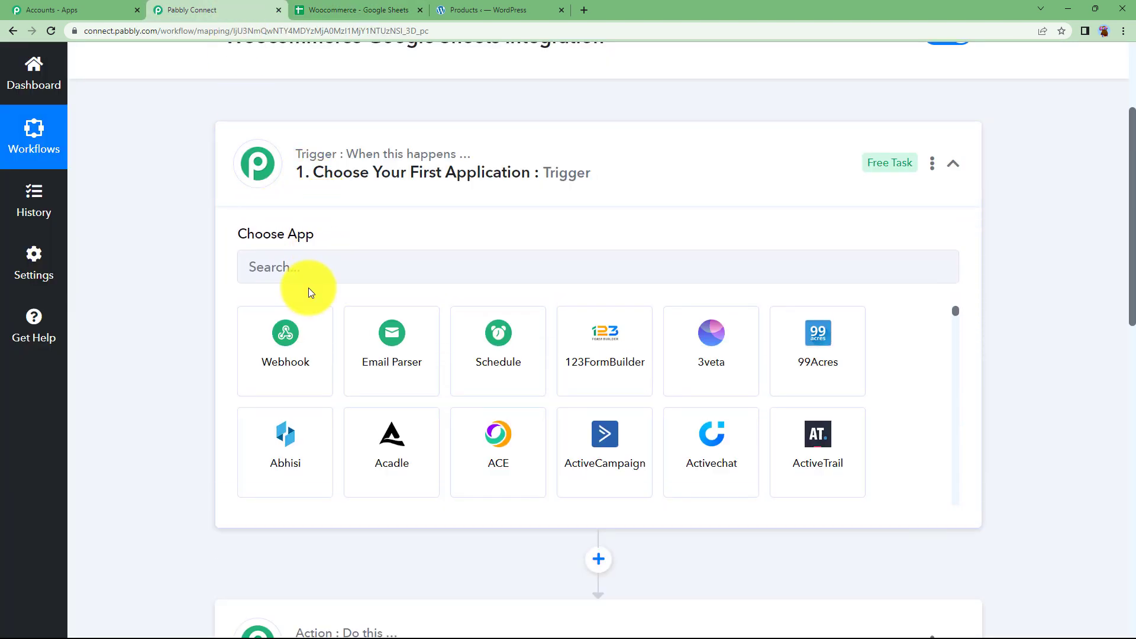
{"action": "left_click", "coordinate": [318, 267]}
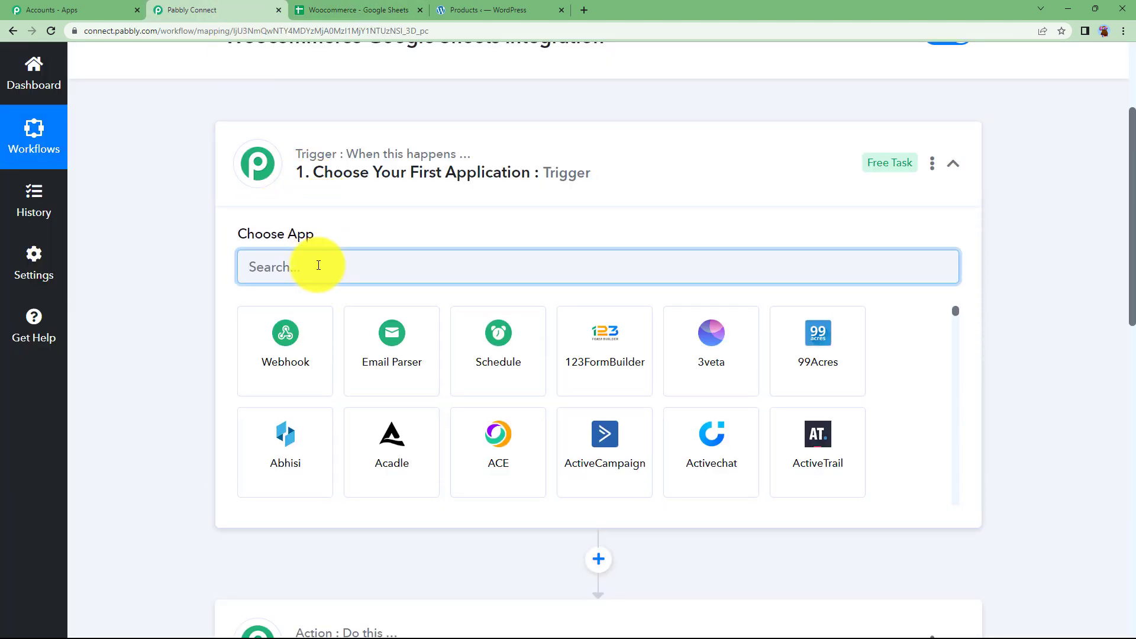
{"action": "type", "text": "Wooc"}
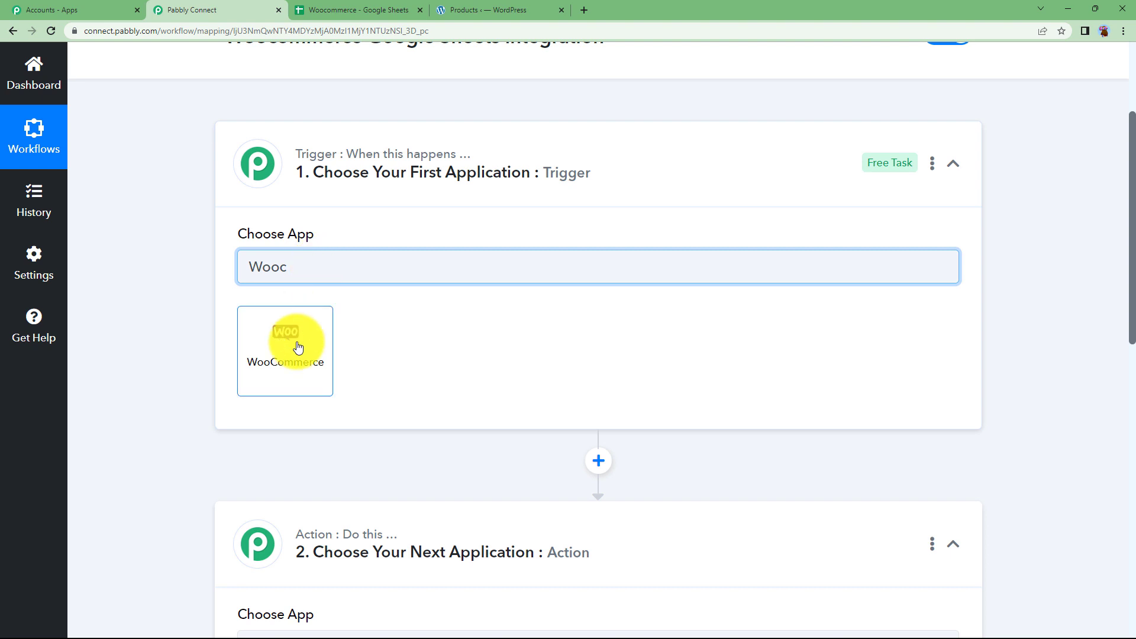
{"action": "left_click", "coordinate": [297, 346]}
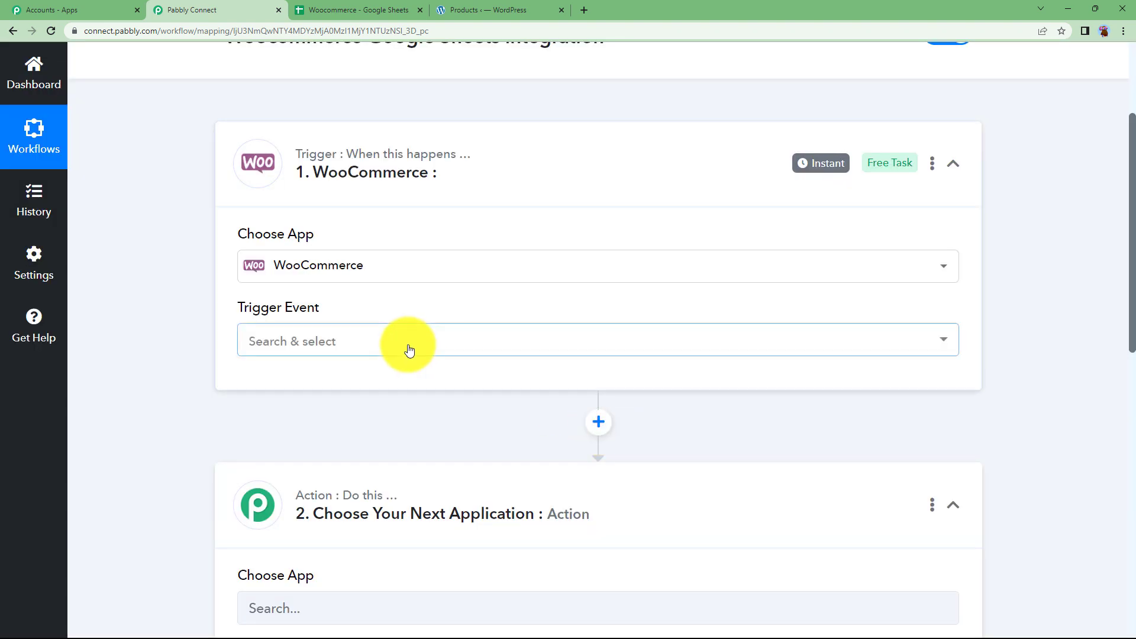
Set the WooCommerce trigger event to New Product Review
{"action": "left_click", "coordinate": [406, 343]}
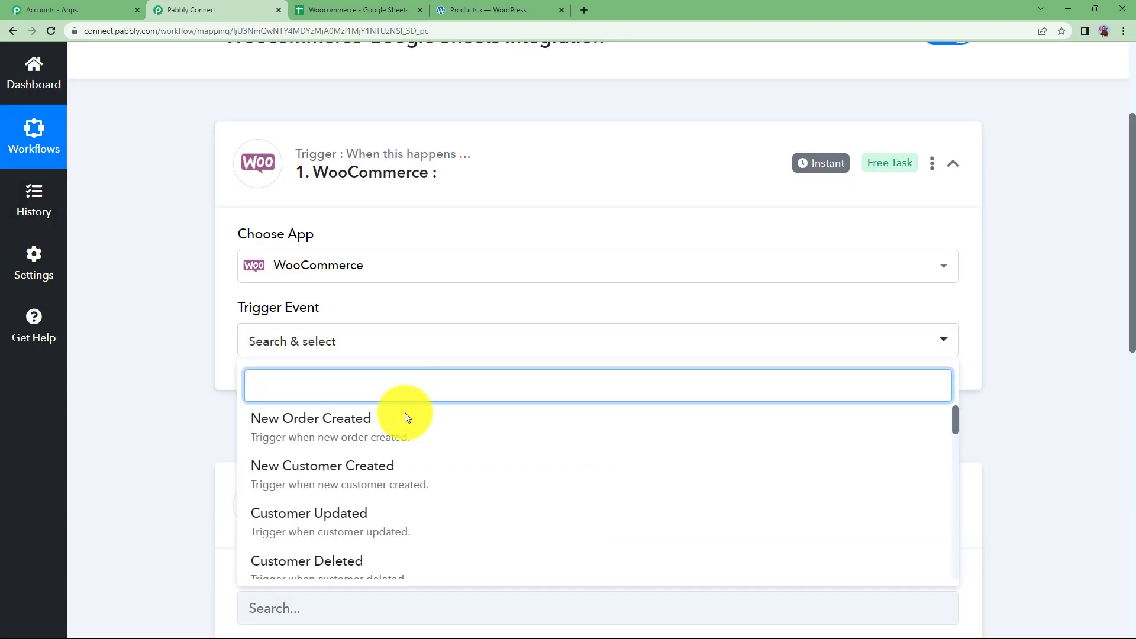
{"action": "type", "text": "reb"}
{"action": "key", "text": "BackSpace"}
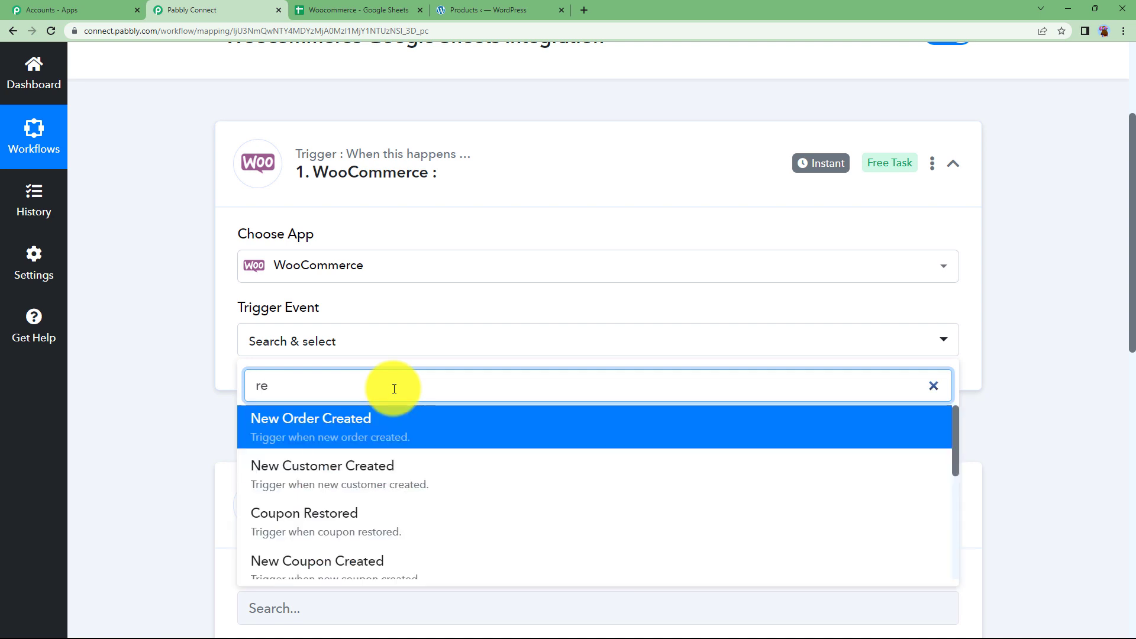
{"action": "type", "text": "vie"}
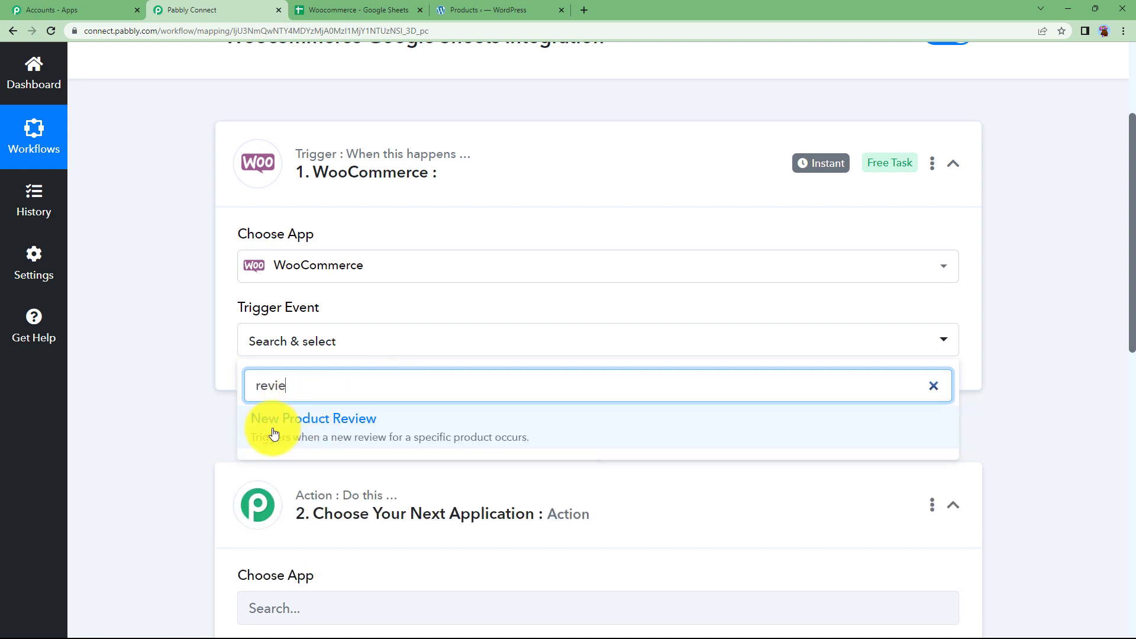
{"action": "left_click", "coordinate": [315, 421]}
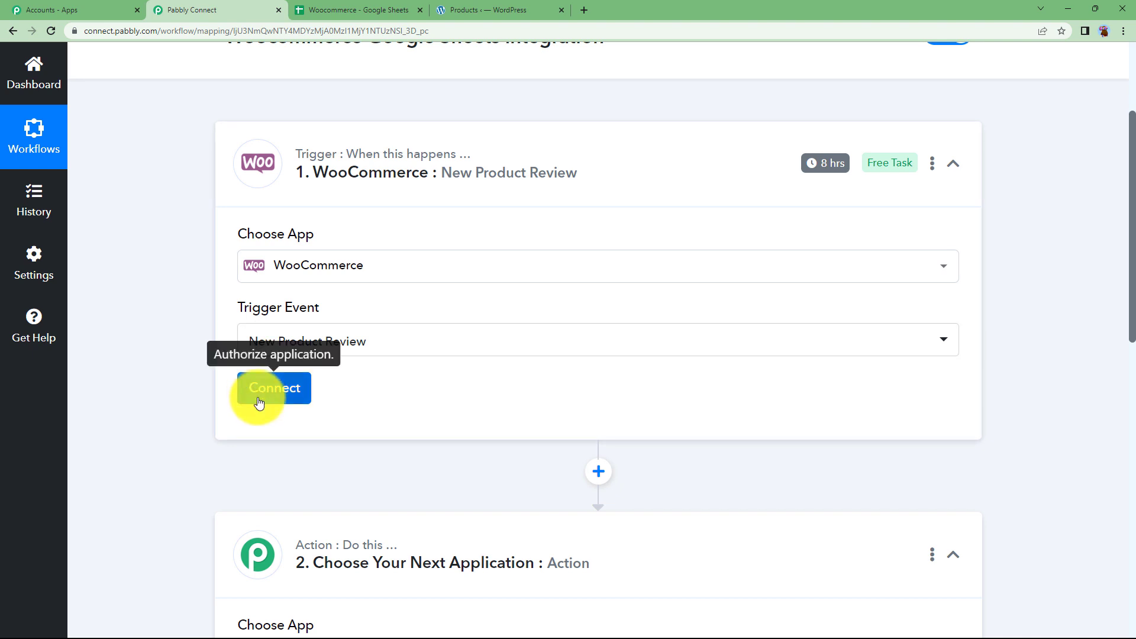
Start adding a new WooCommerce connection for the trigger and read the instructions for generating the consumer key and secret
{"action": "left_click", "coordinate": [260, 391]}
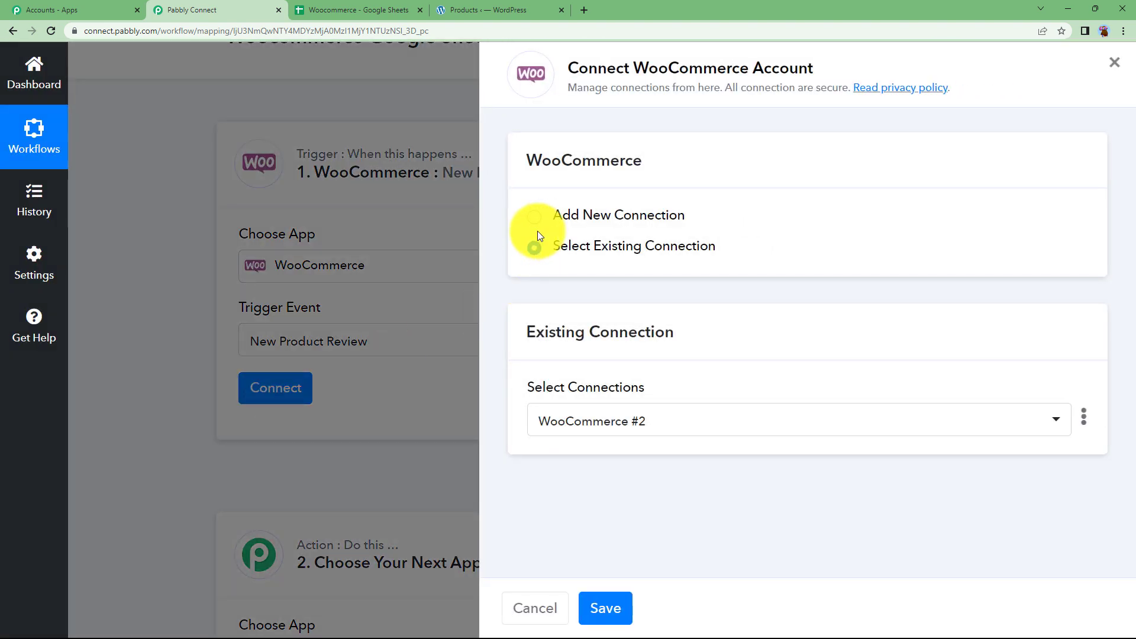
{"action": "left_click", "coordinate": [537, 220]}
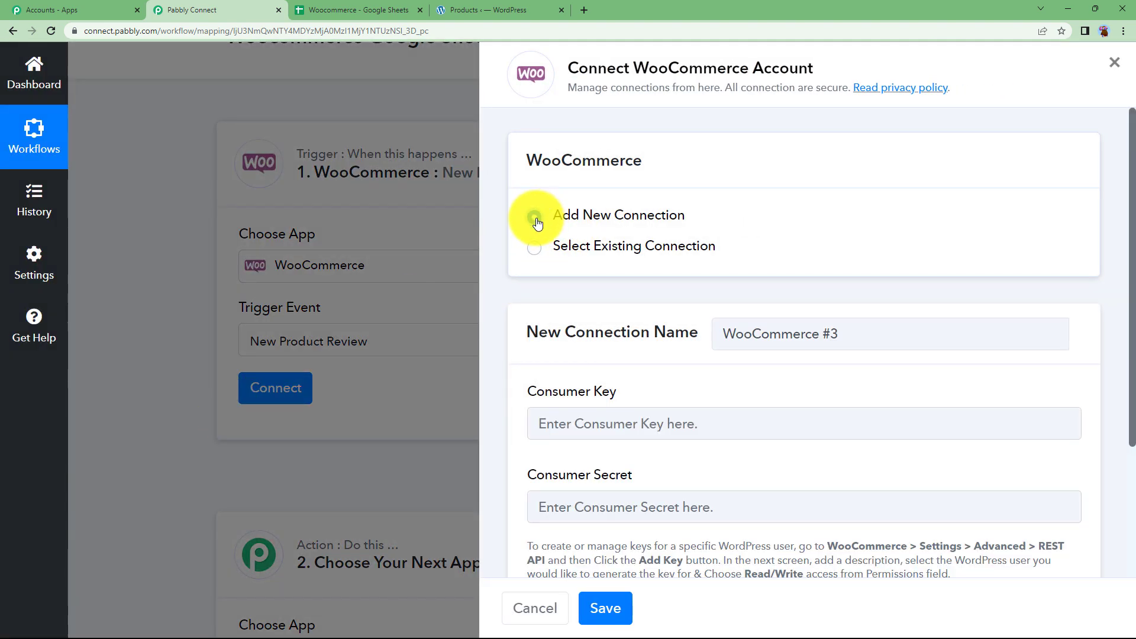
{"action": "scroll", "coordinate": [596, 319], "scroll_direction": "down", "scroll_amount": 2}
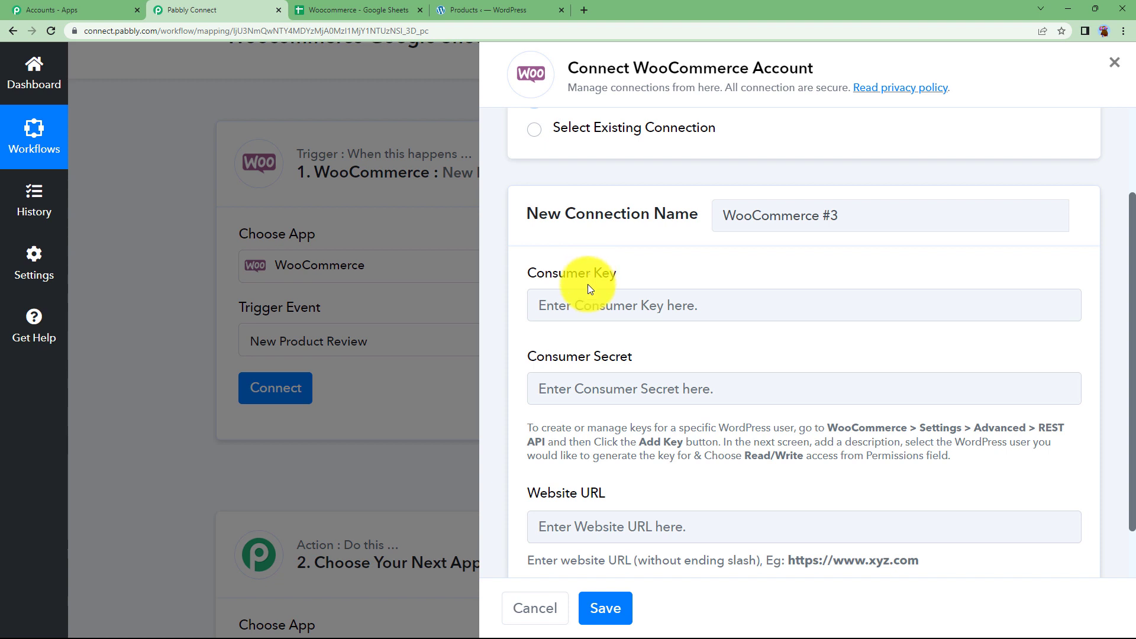
{"action": "scroll", "coordinate": [612, 362], "scroll_direction": "down", "scroll_amount": 1}
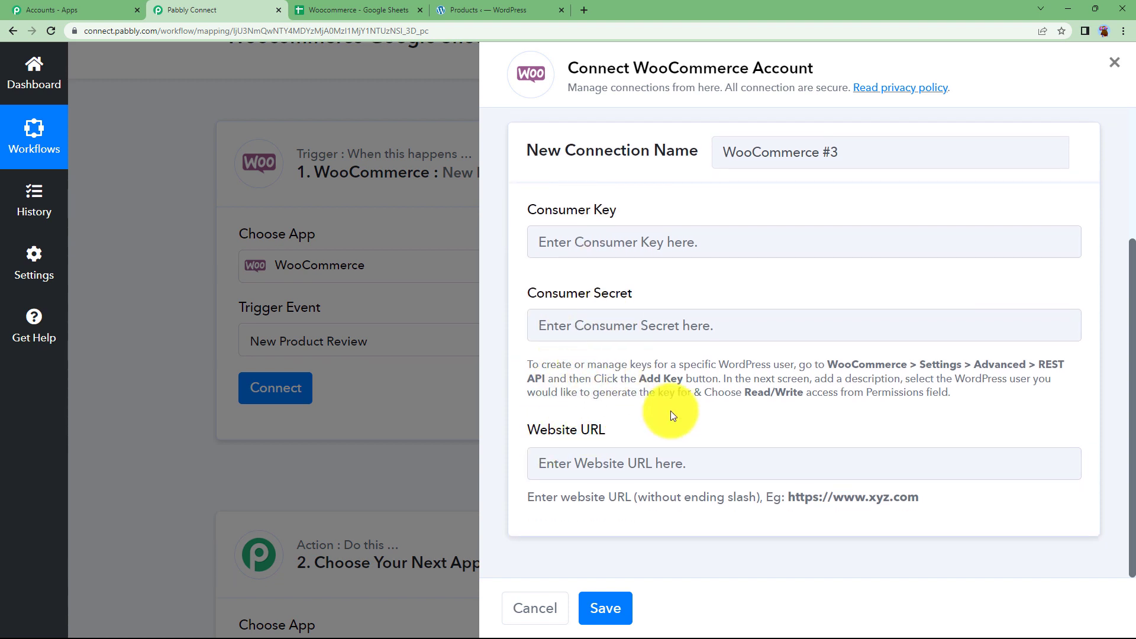
{"action": "left_click_drag", "start_coordinate": [527, 363], "coordinate": [984, 407]}
{"action": "left_click", "coordinate": [979, 404]}
Switch to the WordPress admin and open the REST API keys section of WooCommerce's advanced settings
{"action": "left_click", "coordinate": [506, 7]}
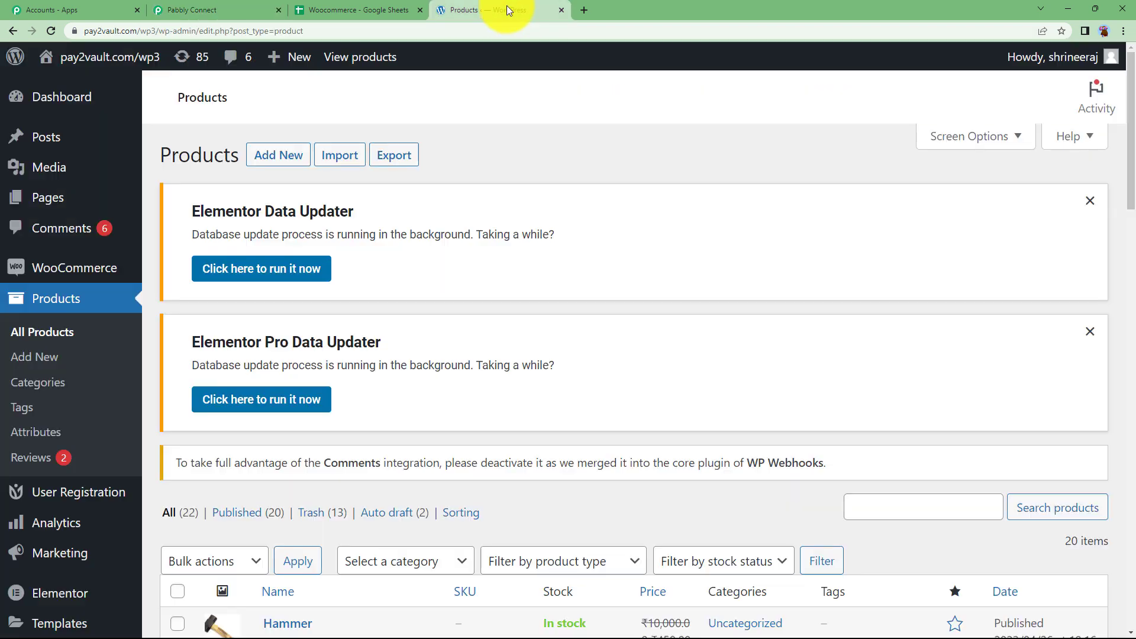
{"action": "mouse_move", "coordinate": [66, 274]}
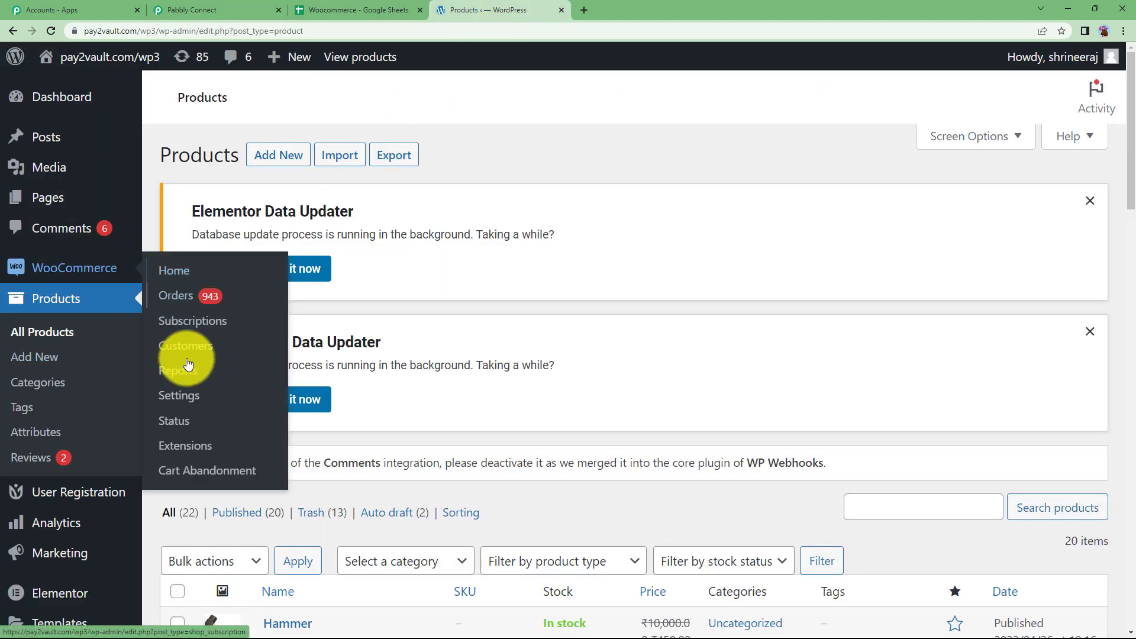
{"action": "left_click", "coordinate": [179, 395]}
{"action": "left_click", "coordinate": [837, 181]}
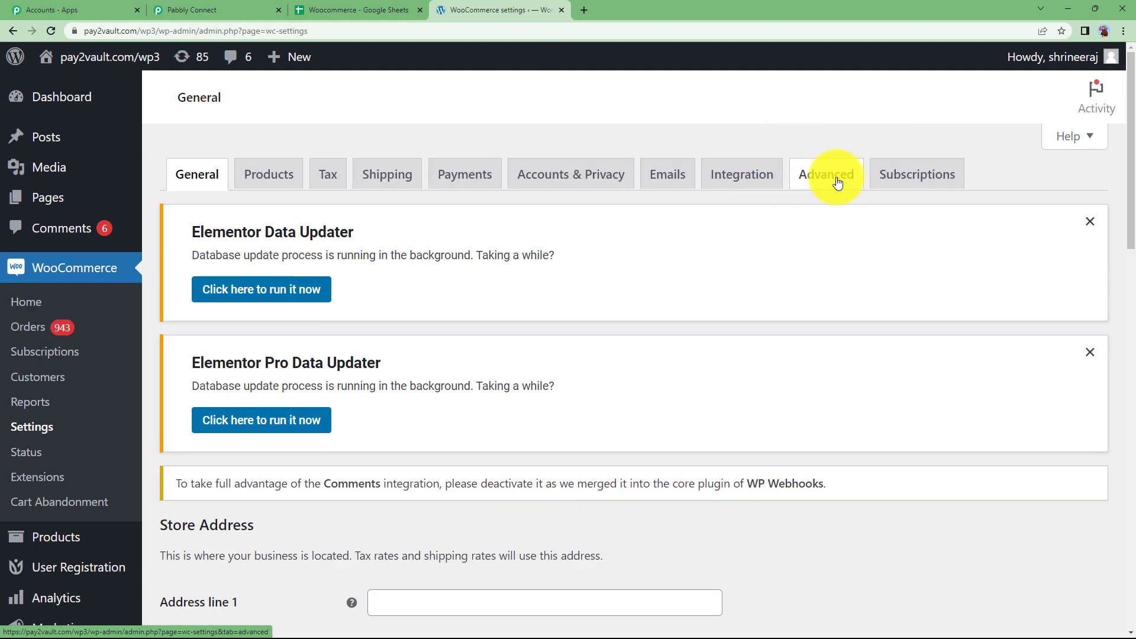
{"action": "left_click", "coordinate": [837, 182]}
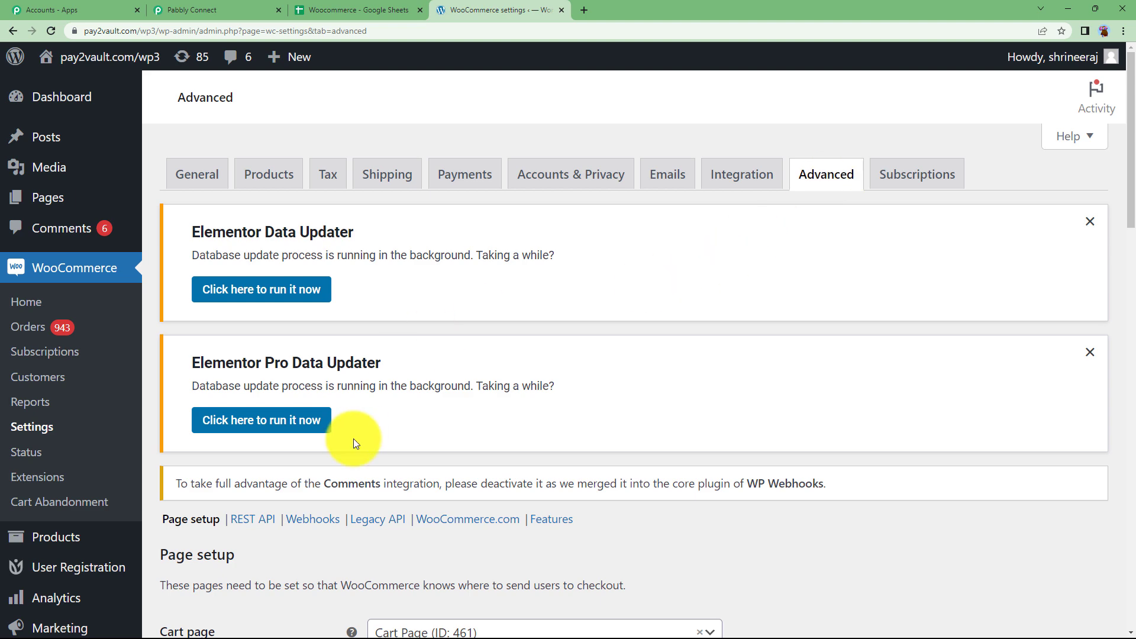
{"action": "scroll", "coordinate": [353, 439], "scroll_direction": "down", "scroll_amount": 3}
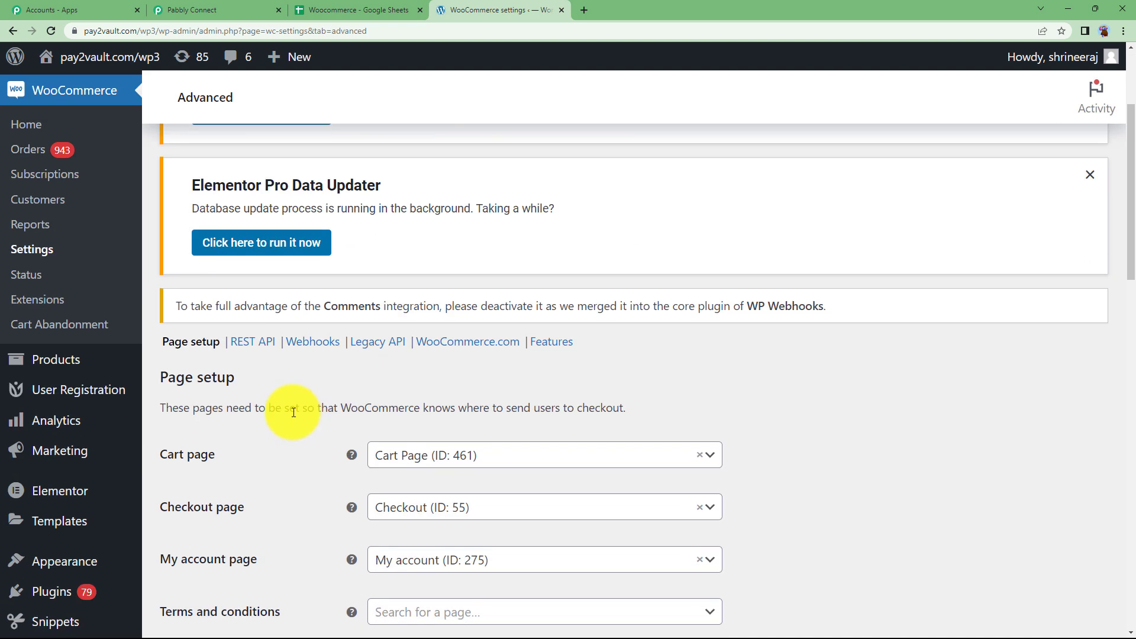
{"action": "left_click", "coordinate": [251, 348]}
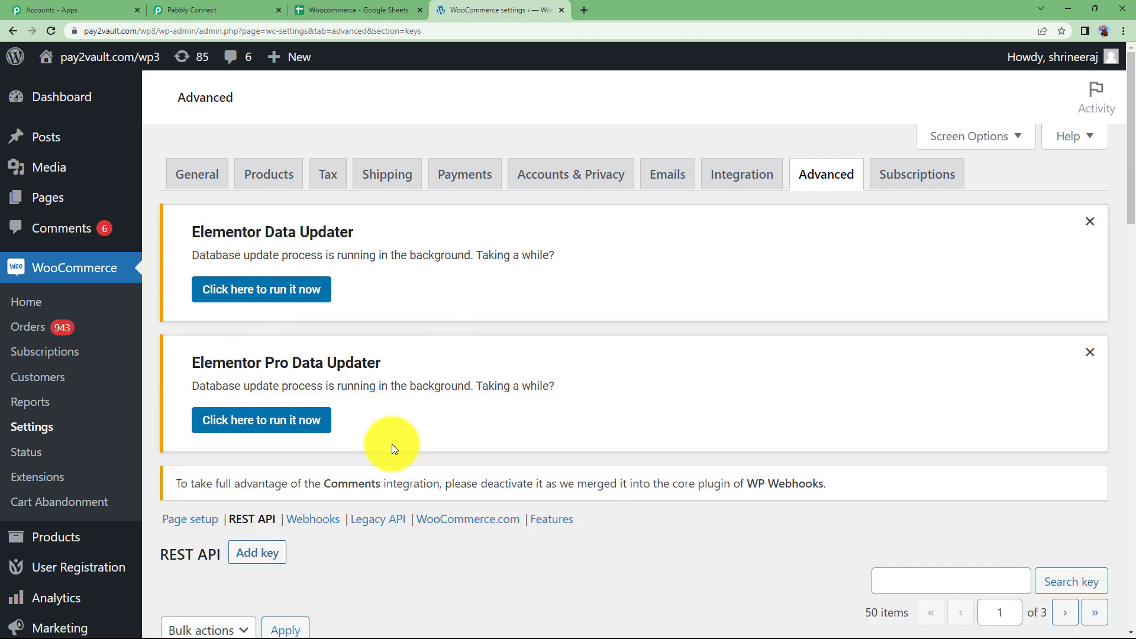
{"action": "scroll", "coordinate": [388, 441], "scroll_direction": "down", "scroll_amount": 5}
{"action": "scroll", "coordinate": [386, 439], "scroll_direction": "down", "scroll_amount": 2}
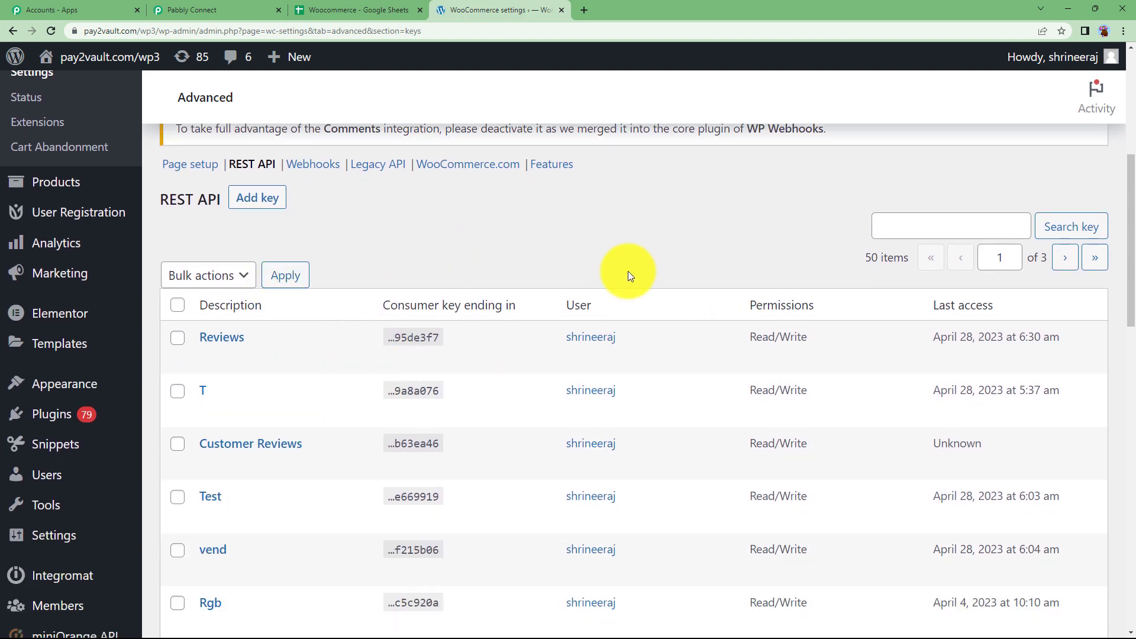
{"action": "mouse_move", "coordinate": [444, 350]}
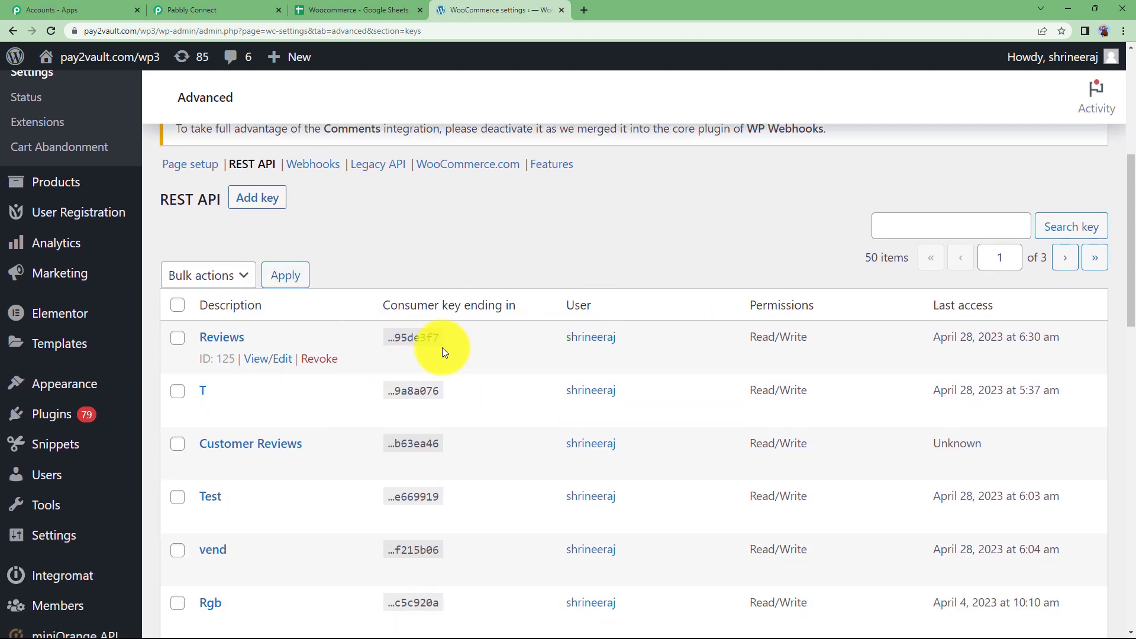
Generate a new REST API key with the description "Customer review collection" and Read/Write permissions
{"action": "left_click", "coordinate": [255, 200]}
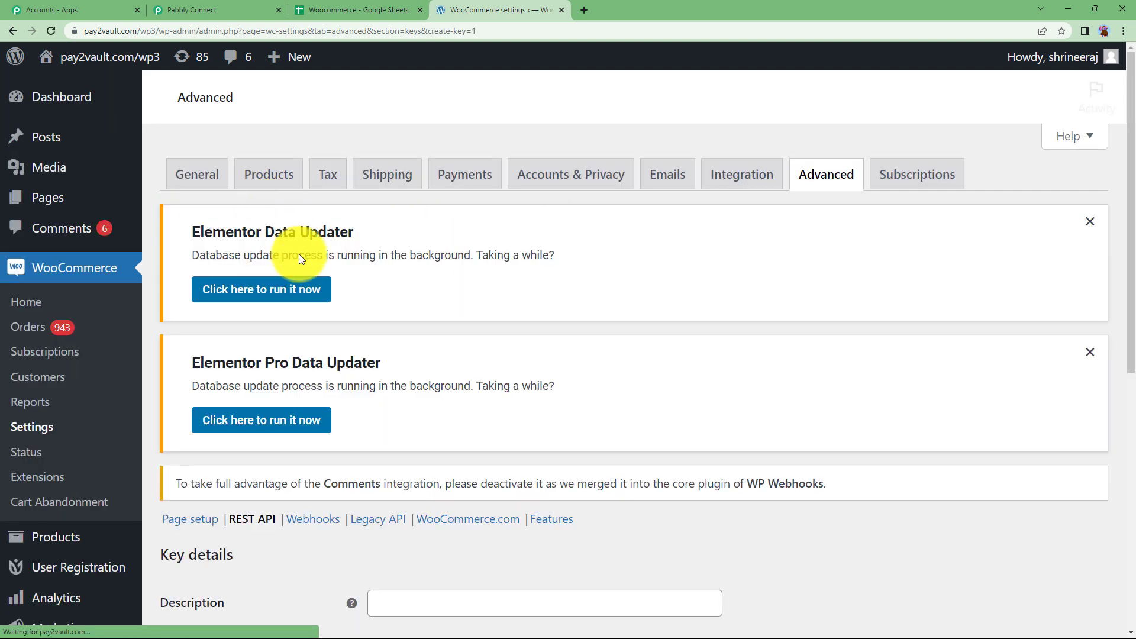
{"action": "scroll", "coordinate": [308, 331], "scroll_direction": "down", "scroll_amount": 6}
{"action": "left_click", "coordinate": [418, 250]}
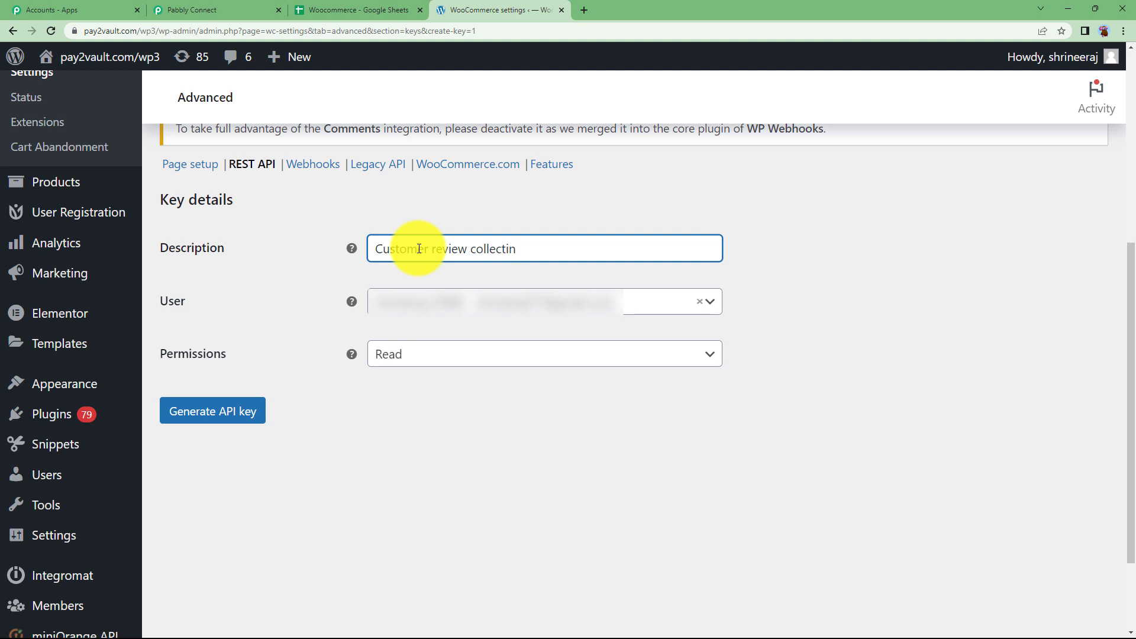
{"action": "left_click", "coordinate": [442, 358]}
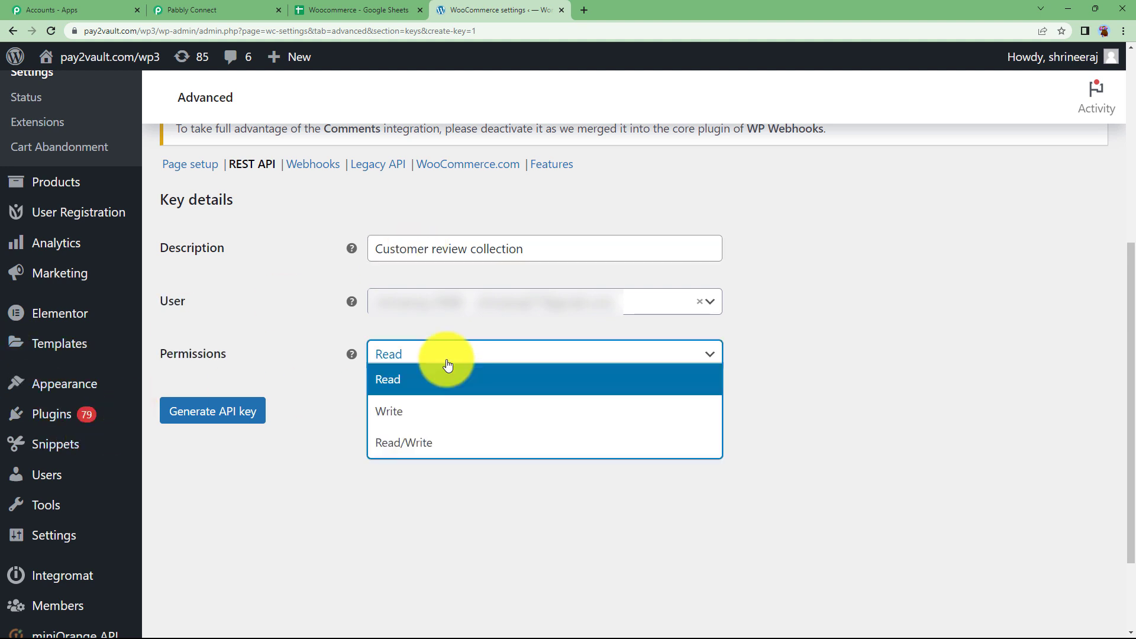
{"action": "left_click", "coordinate": [451, 442]}
{"action": "left_click", "coordinate": [216, 410]}
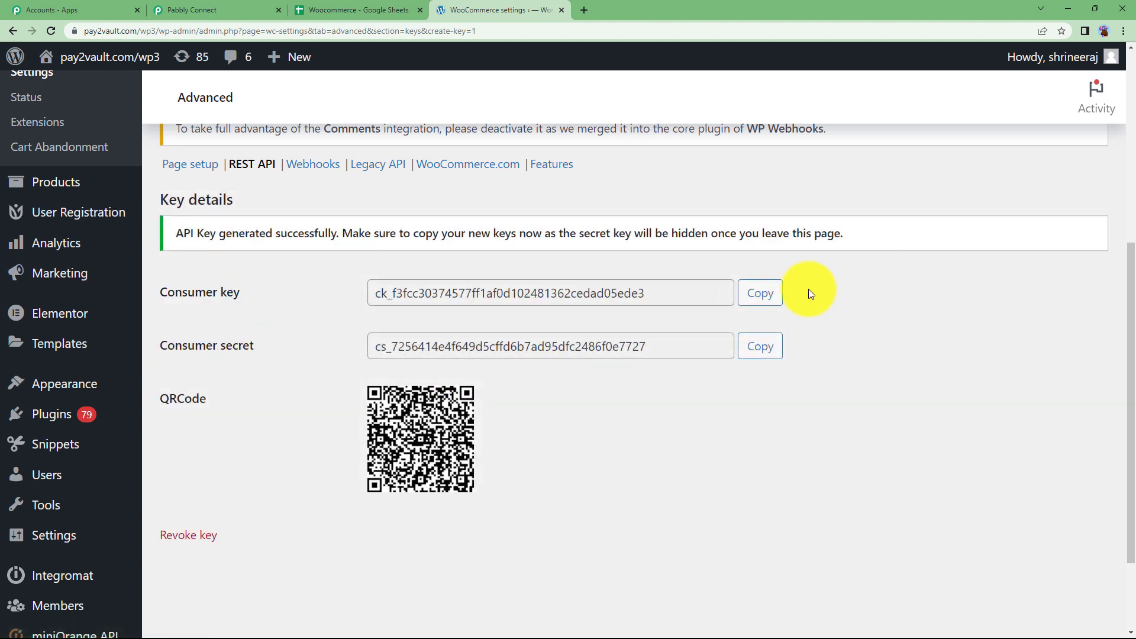
Copy the generated consumer key into the Consumer Key field of the Pabbly Connect WooCommerce connection
{"action": "left_click", "coordinate": [762, 293]}
{"action": "left_click", "coordinate": [236, 9]}
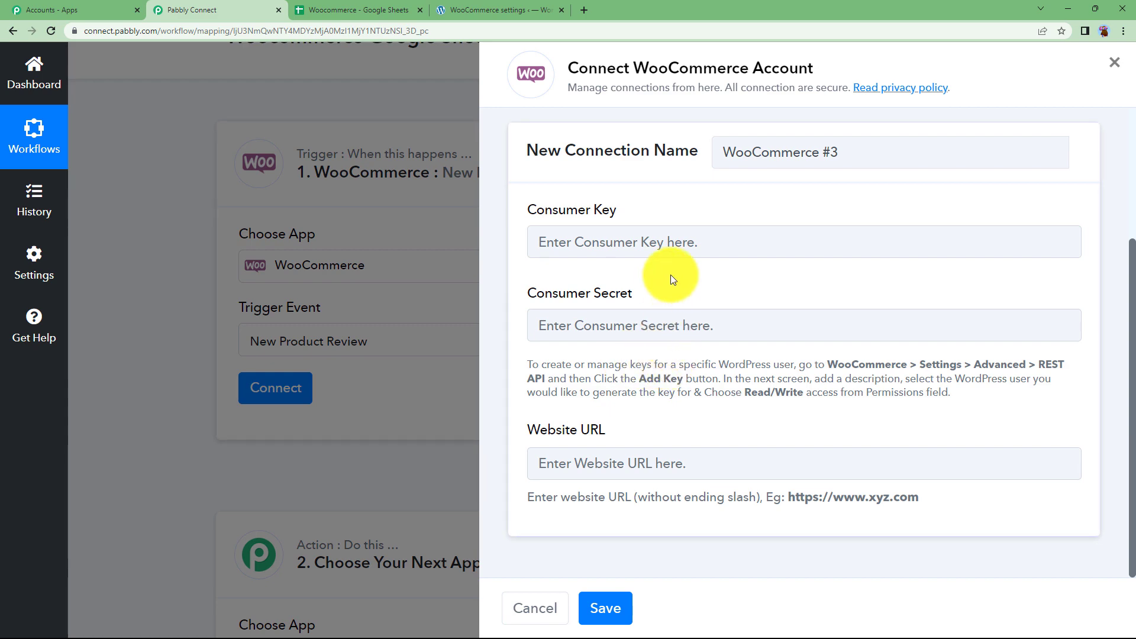
{"action": "left_click", "coordinate": [677, 240]}
{"action": "key", "text": "ctrl+v"}
Copy the generated consumer secret from WordPress into the connection's Consumer Secret field
{"action": "left_click", "coordinate": [497, 10]}
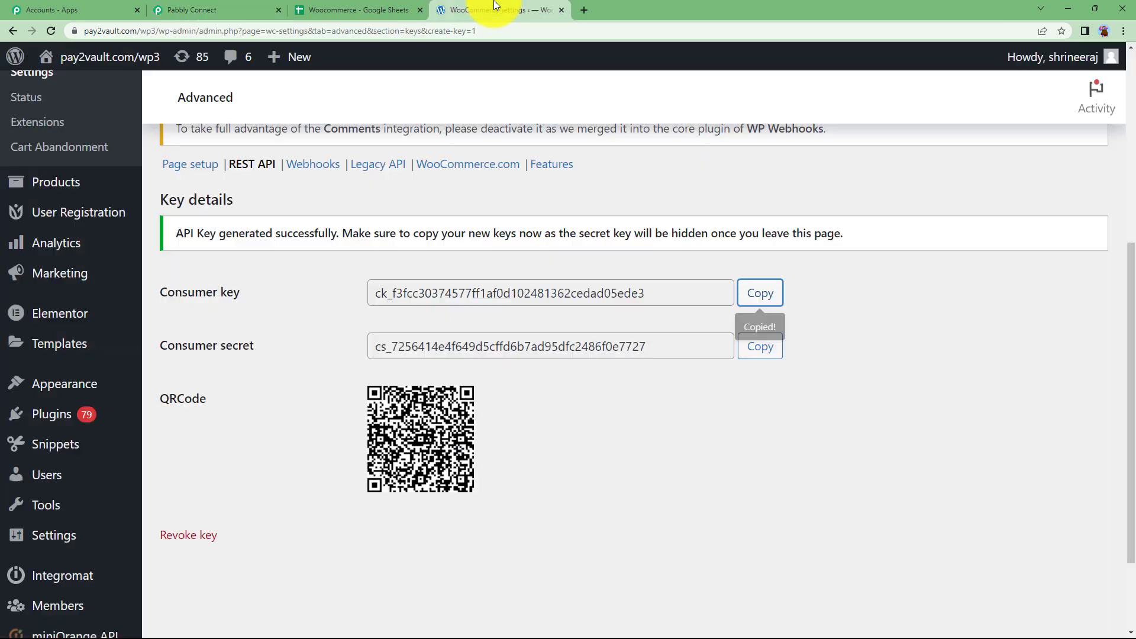
{"action": "left_click", "coordinate": [756, 349]}
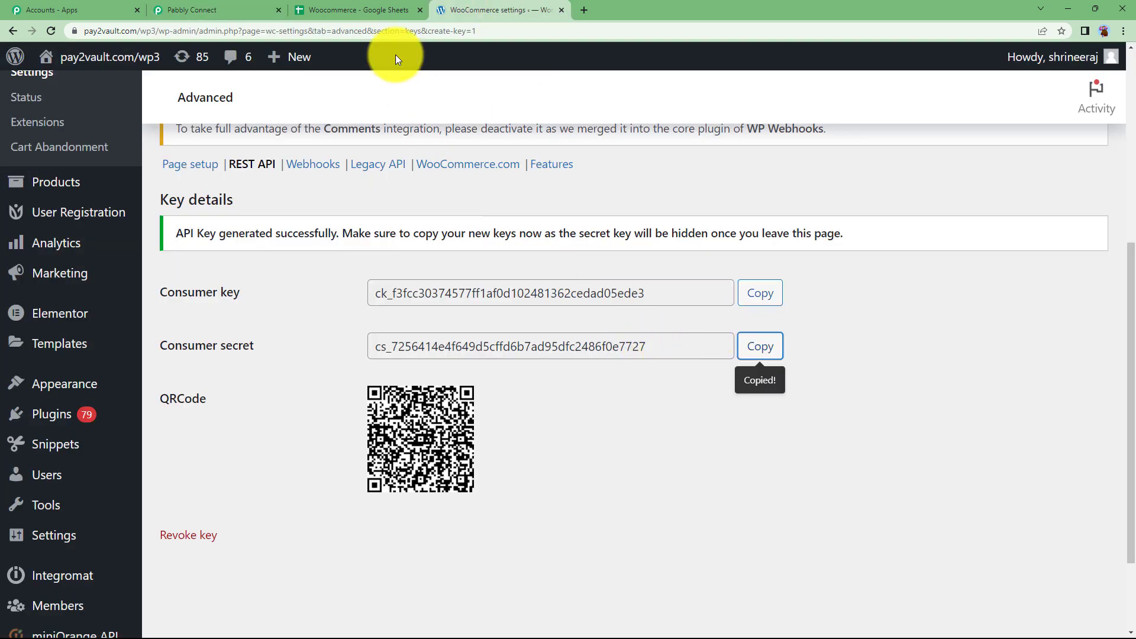
{"action": "left_click", "coordinate": [209, 9]}
{"action": "left_click", "coordinate": [592, 330]}
{"action": "key", "text": "ctrl+v"}
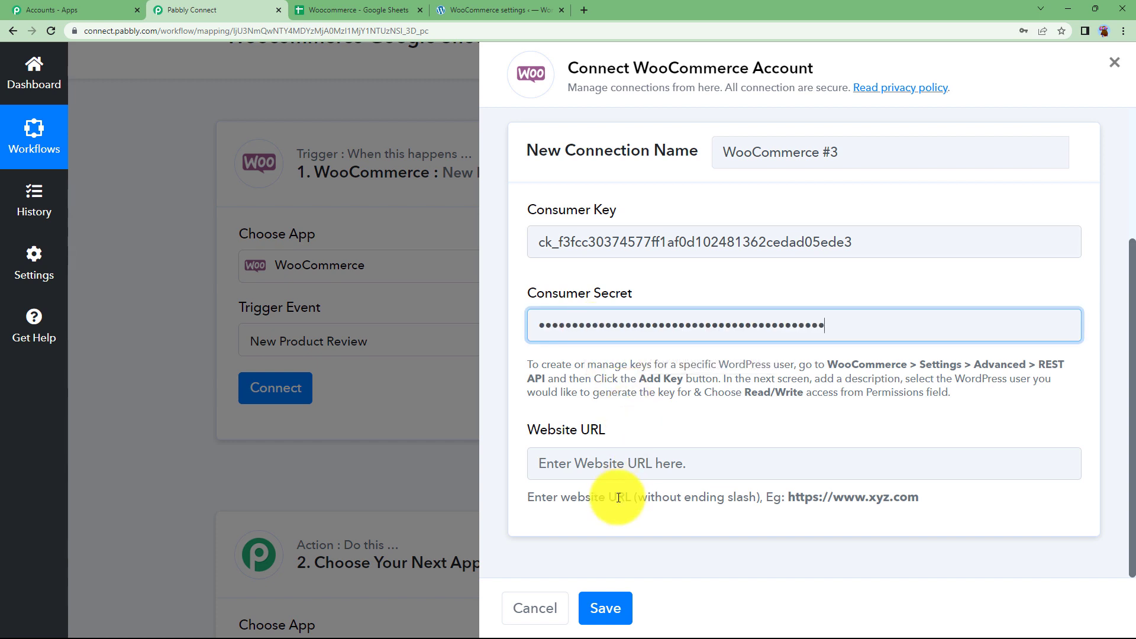
{"action": "left_click", "coordinate": [620, 469]}
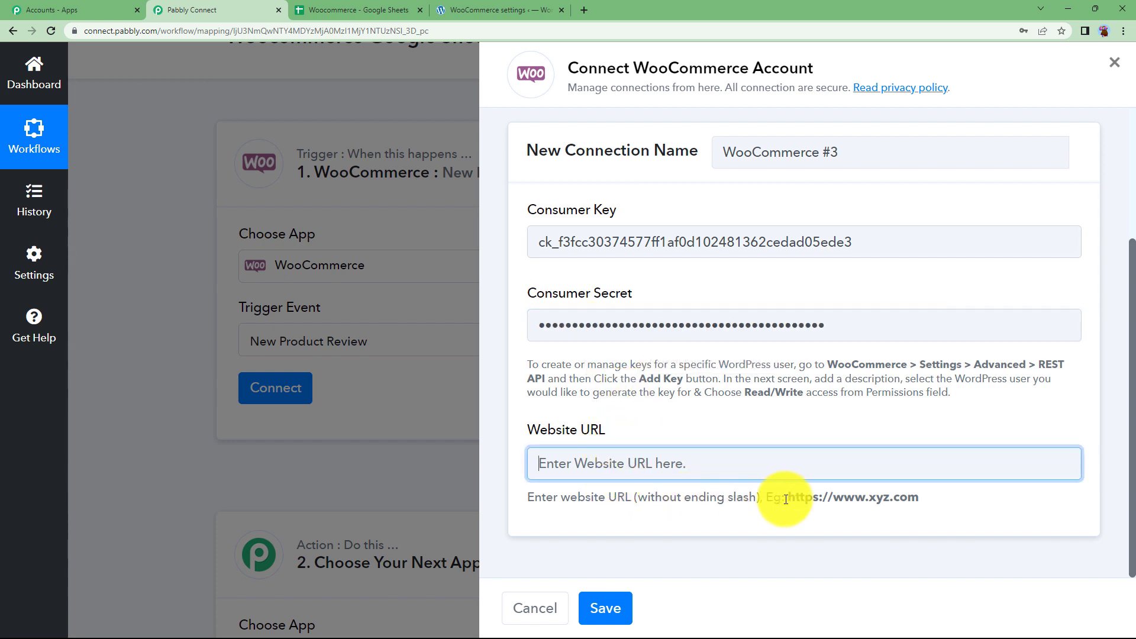
{"action": "left_click_drag", "start_coordinate": [787, 499], "coordinate": [935, 508]}
{"action": "left_click", "coordinate": [786, 523]}
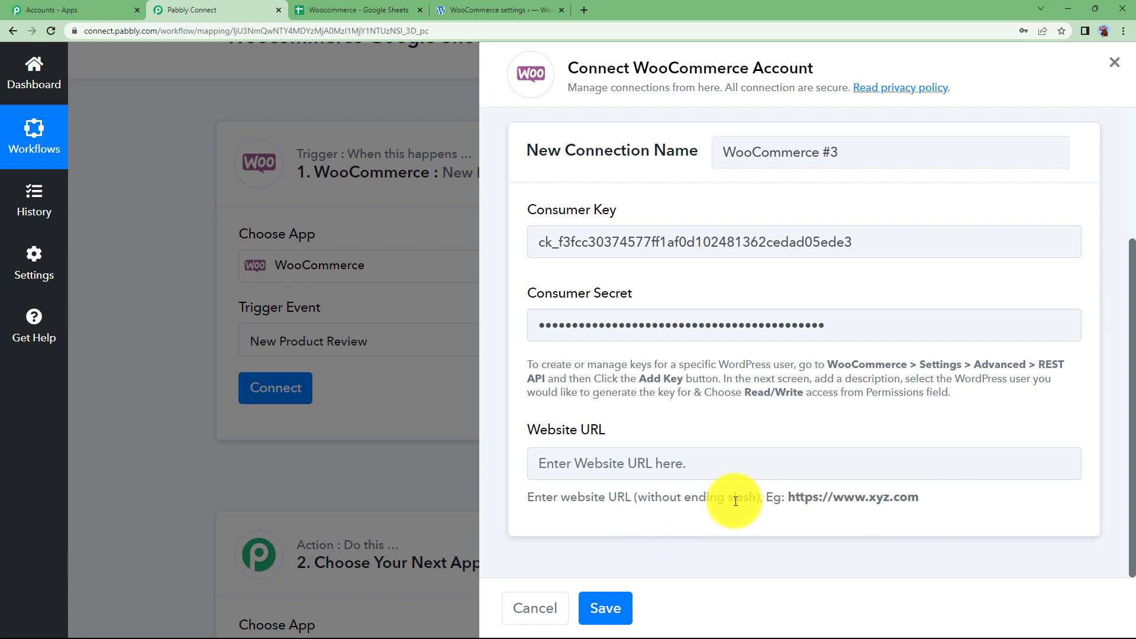
{"action": "left_click", "coordinate": [456, 10]}
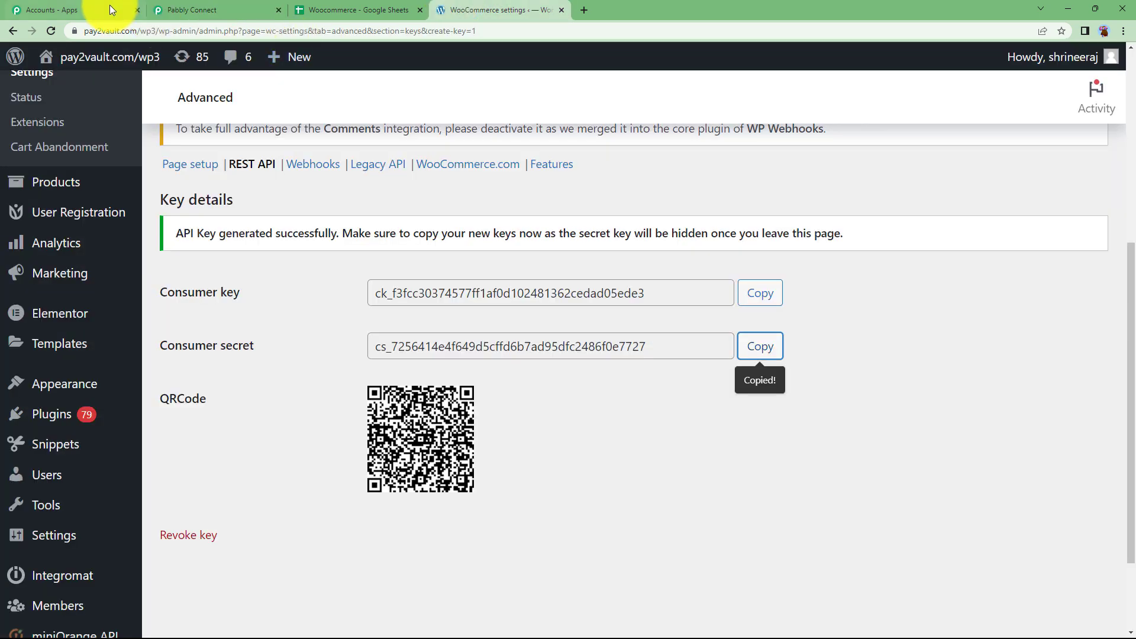
{"action": "double_click", "coordinate": [91, 32]}
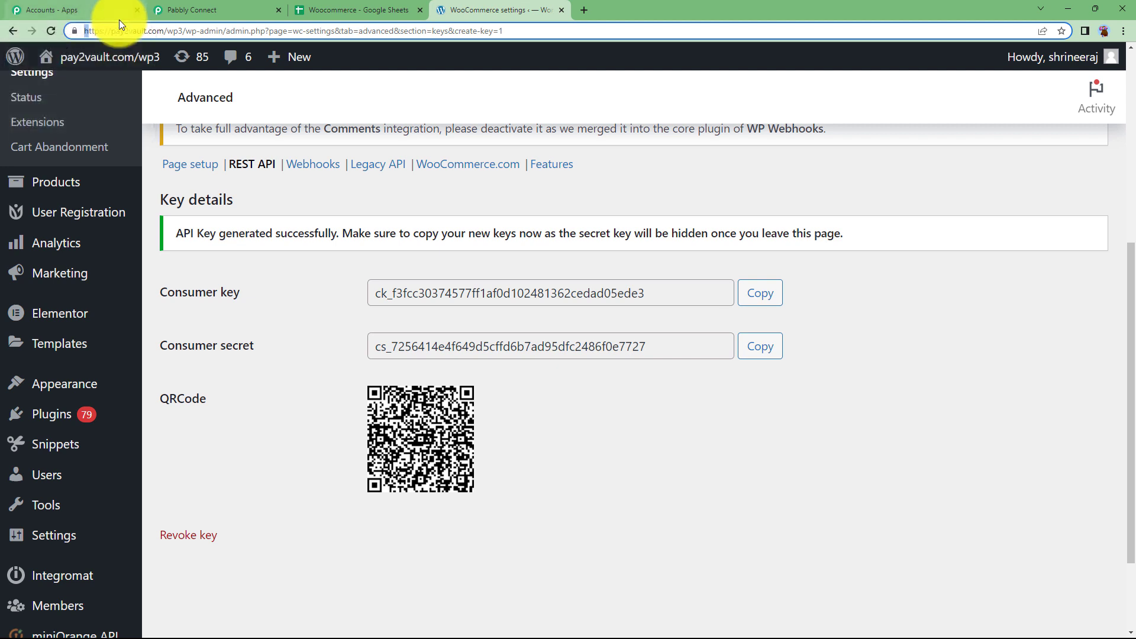
{"action": "key", "text": "shift+Right"}
{"action": "key", "text": "shift+Right"}
{"action": "key", "text": "shift+Right"}
{"action": "key", "text": "shift+Right"}
{"action": "key", "text": "shift+Right"}
{"action": "key", "text": "shift+Right"}
{"action": "key", "text": "shift+Right"}
{"action": "key", "text": "shift+Right"}
{"action": "key", "text": "shift+Right"}
{"action": "key", "text": "shift+Right"}
{"action": "key", "text": "shift+Right"}
{"action": "key", "text": "shift+Right"}
{"action": "key", "text": "shift+Right"}
{"action": "key", "text": "shift+Right"}
{"action": "key", "text": "shift+Right"}
{"action": "key", "text": "shift+Right"}
{"action": "key", "text": "shift+Right"}
{"action": "key", "text": "shift+Right"}
{"action": "key", "text": "shift+Right"}
{"action": "key", "text": "shift+Right"}
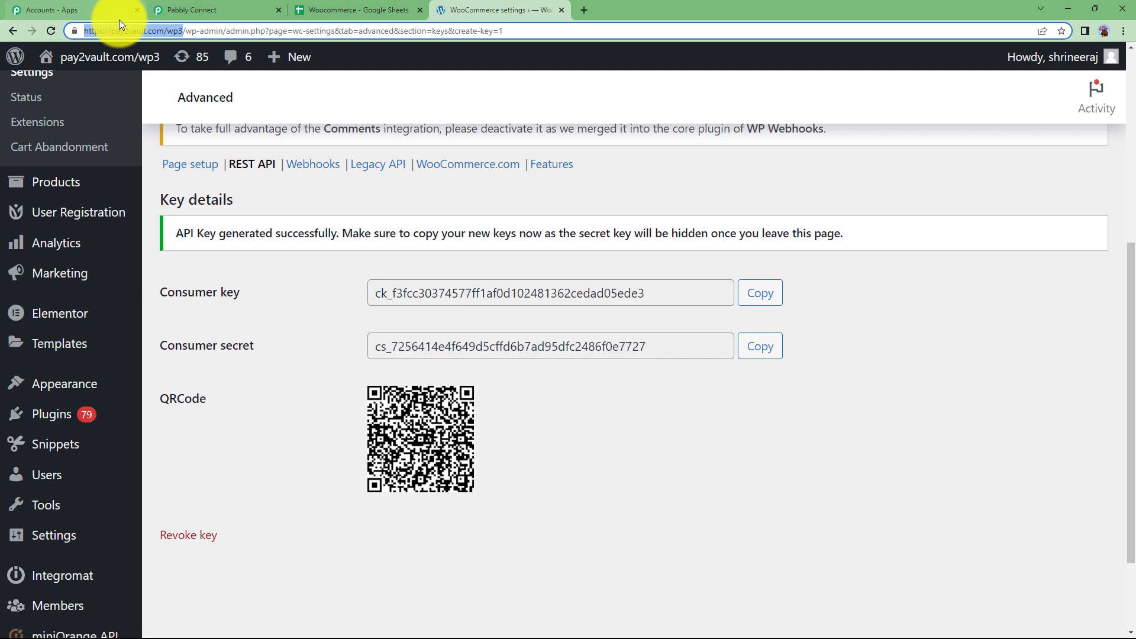
{"action": "left_click", "coordinate": [188, 11]}
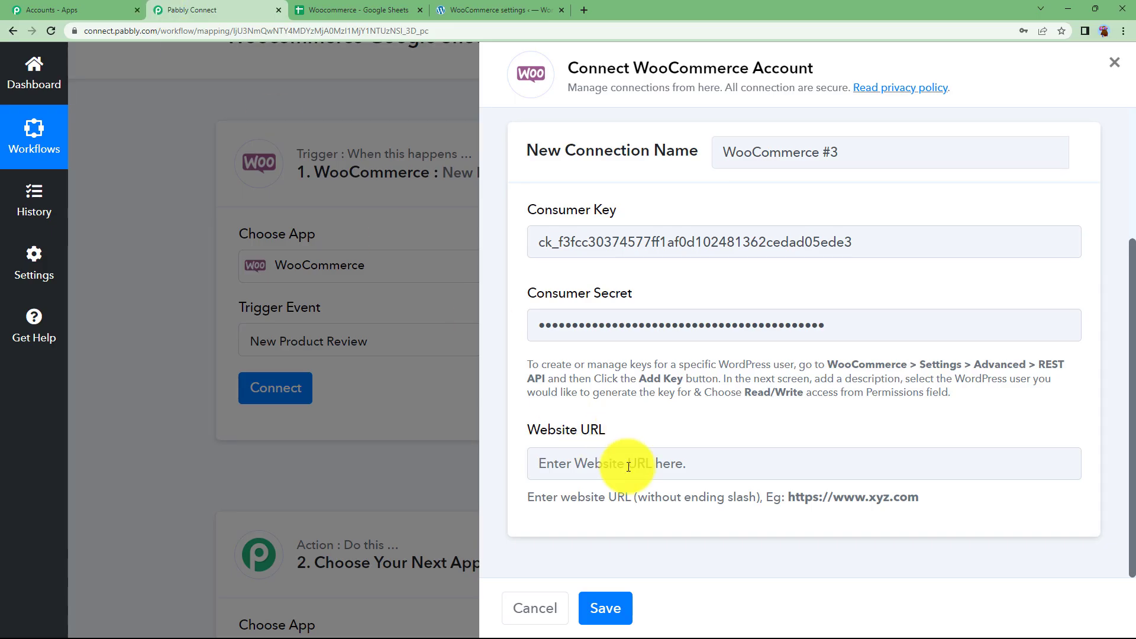
{"action": "left_click", "coordinate": [628, 467]}
{"action": "key", "text": "ctrl+v"}
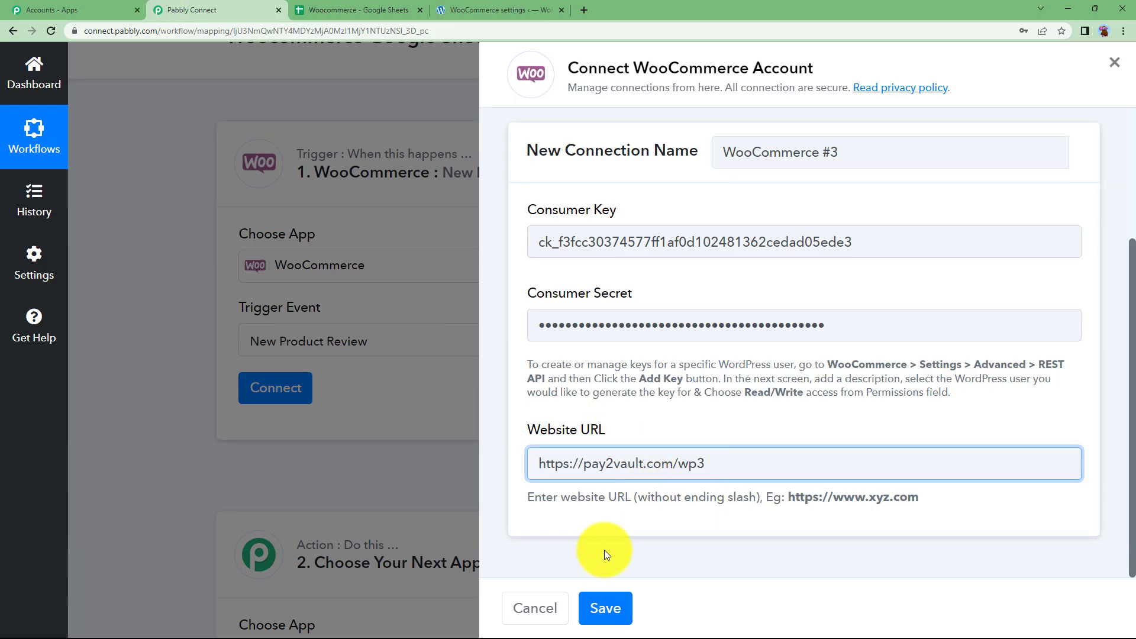
{"action": "left_click", "coordinate": [612, 596]}
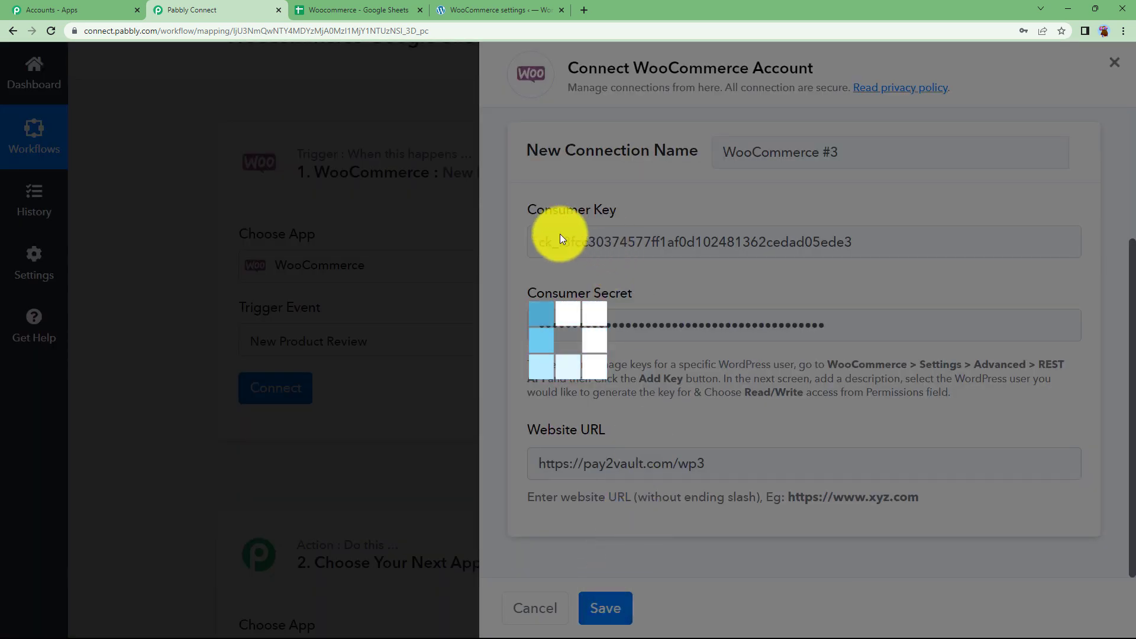
Set the trigger's product ID to Laptop, then save the trigger and send a test request
{"action": "scroll", "coordinate": [161, 447], "scroll_direction": "down", "scroll_amount": 3}
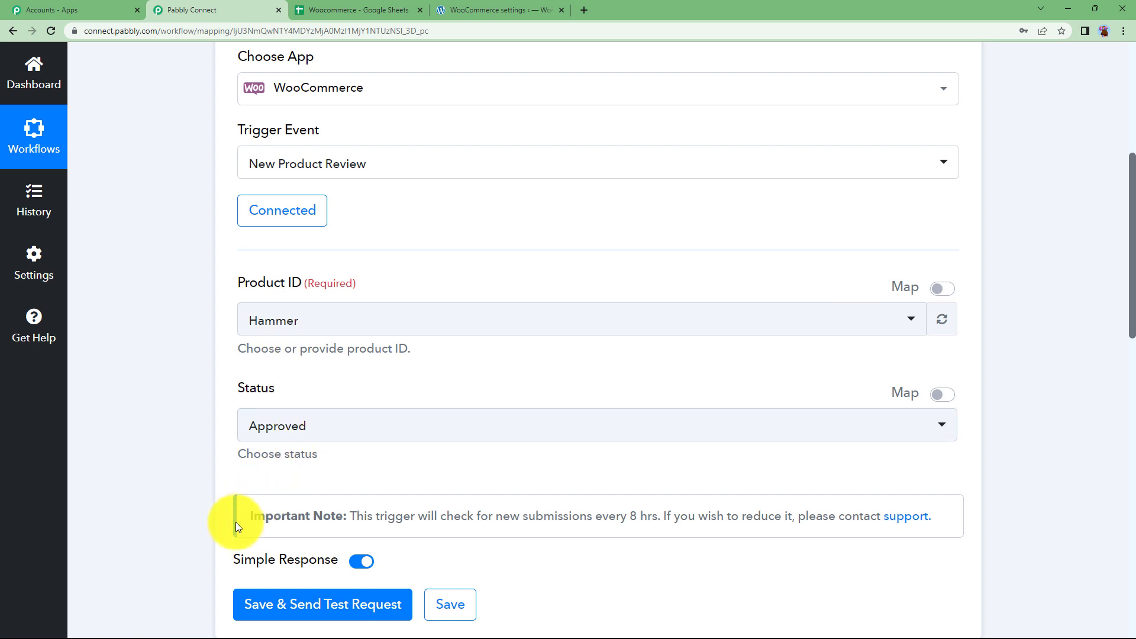
{"action": "scroll", "coordinate": [236, 522], "scroll_direction": "down", "scroll_amount": 3}
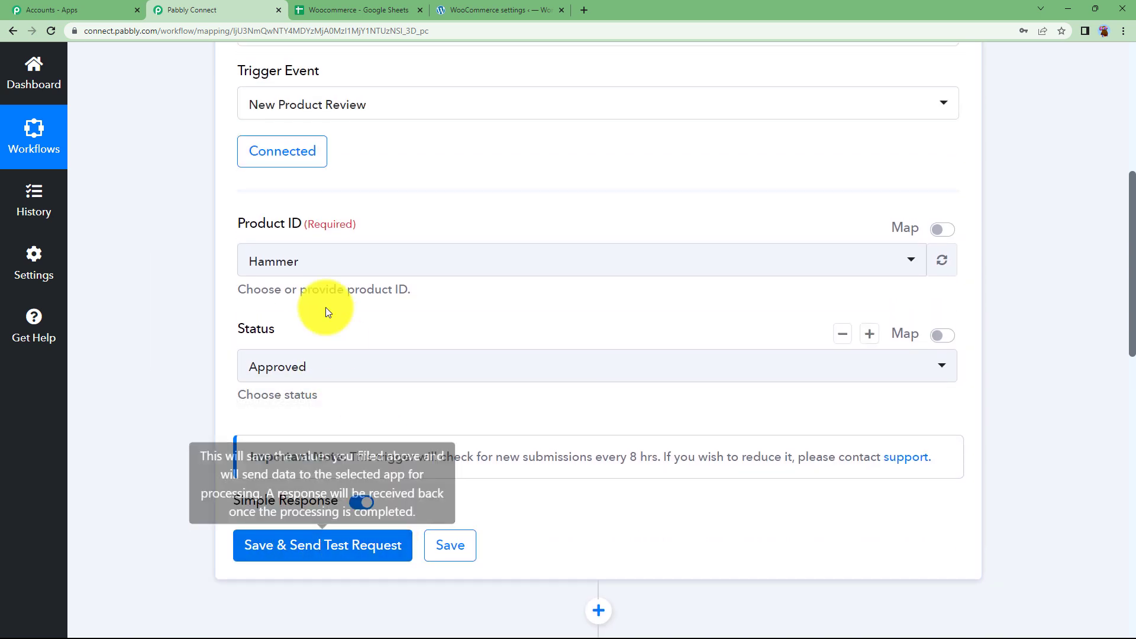
{"action": "left_click", "coordinate": [317, 261]}
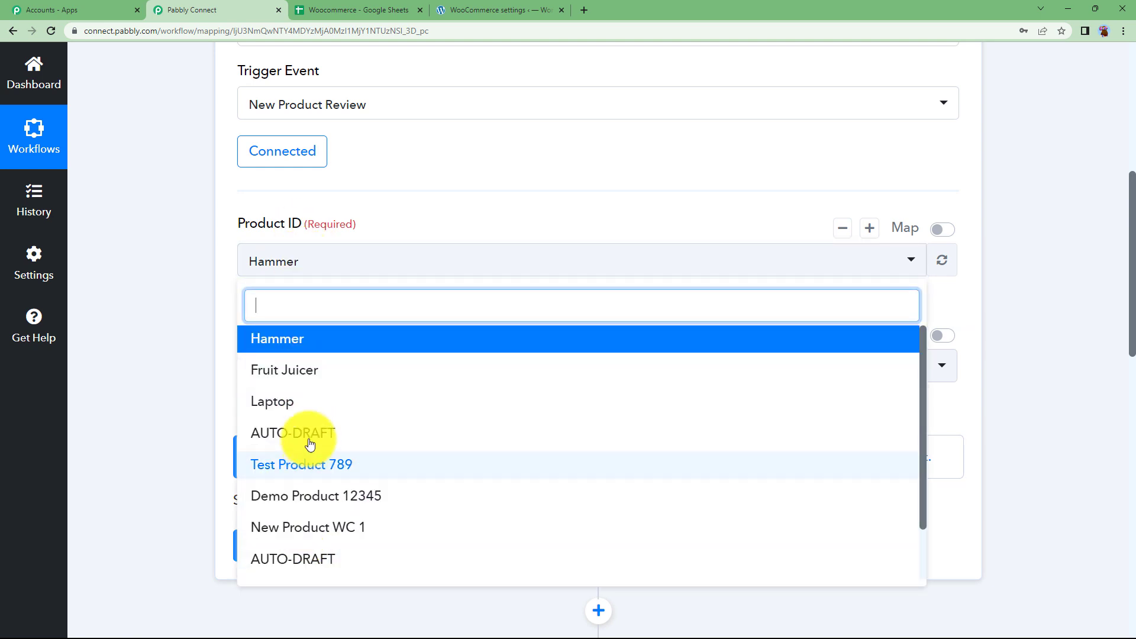
{"action": "left_click", "coordinate": [301, 407]}
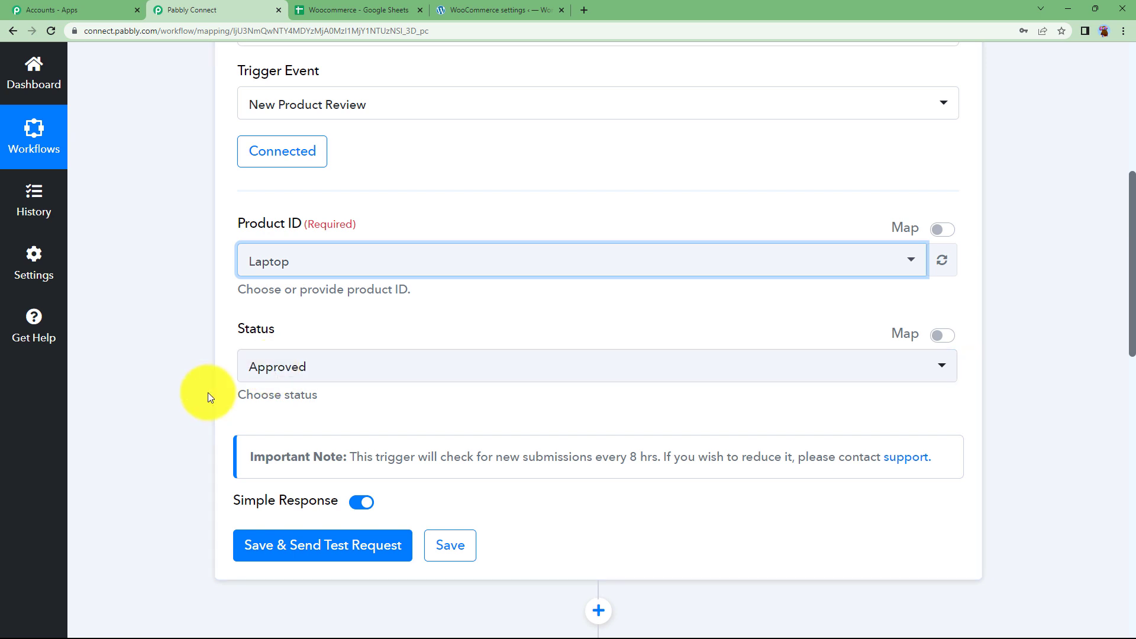
{"action": "scroll", "coordinate": [208, 392], "scroll_direction": "down", "scroll_amount": 1}
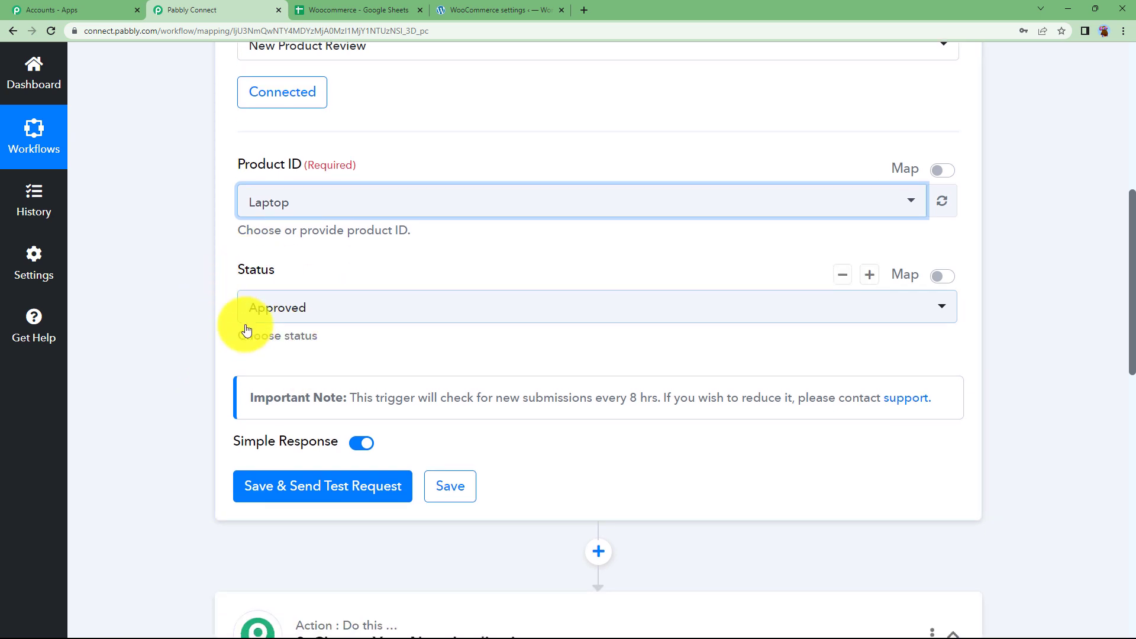
{"action": "left_click", "coordinate": [268, 500]}
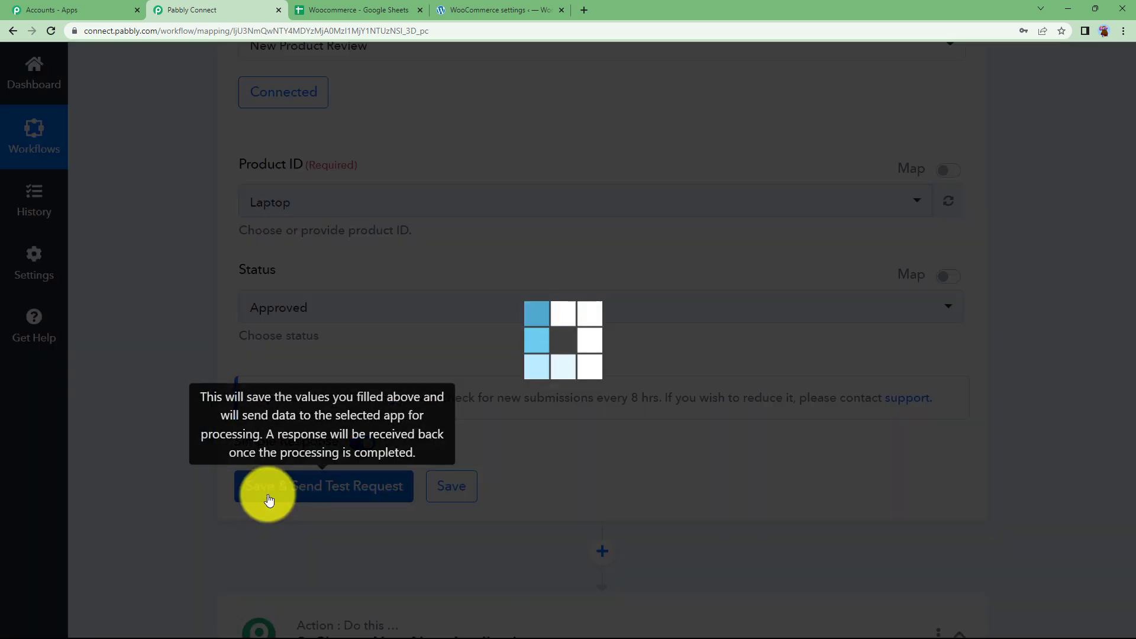
Switch to the WordPress admin, list all products, and view the Laptop product's store page
{"action": "left_click", "coordinate": [533, 7]}
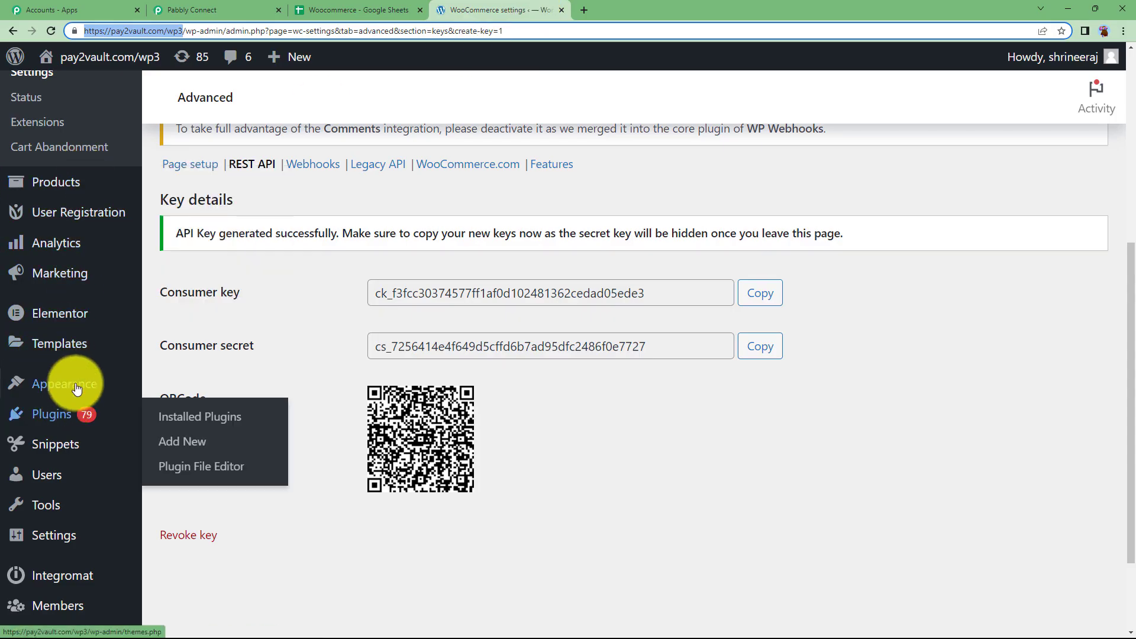
{"action": "scroll", "coordinate": [68, 450], "scroll_direction": "up", "scroll_amount": 4}
{"action": "left_click", "coordinate": [65, 189]}
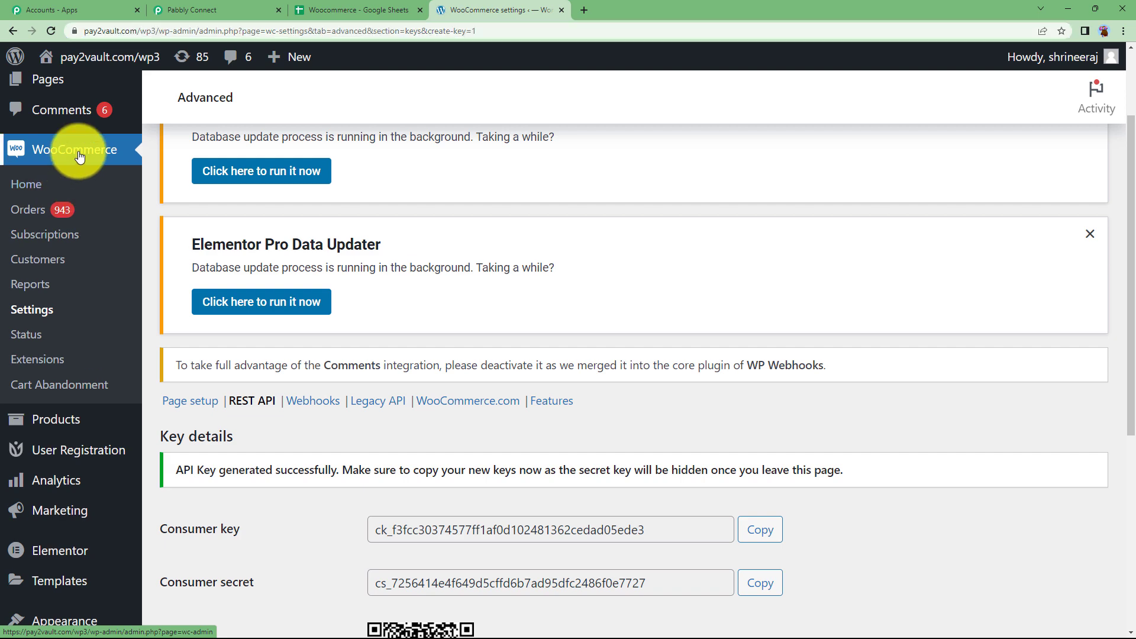
{"action": "mouse_move", "coordinate": [52, 421]}
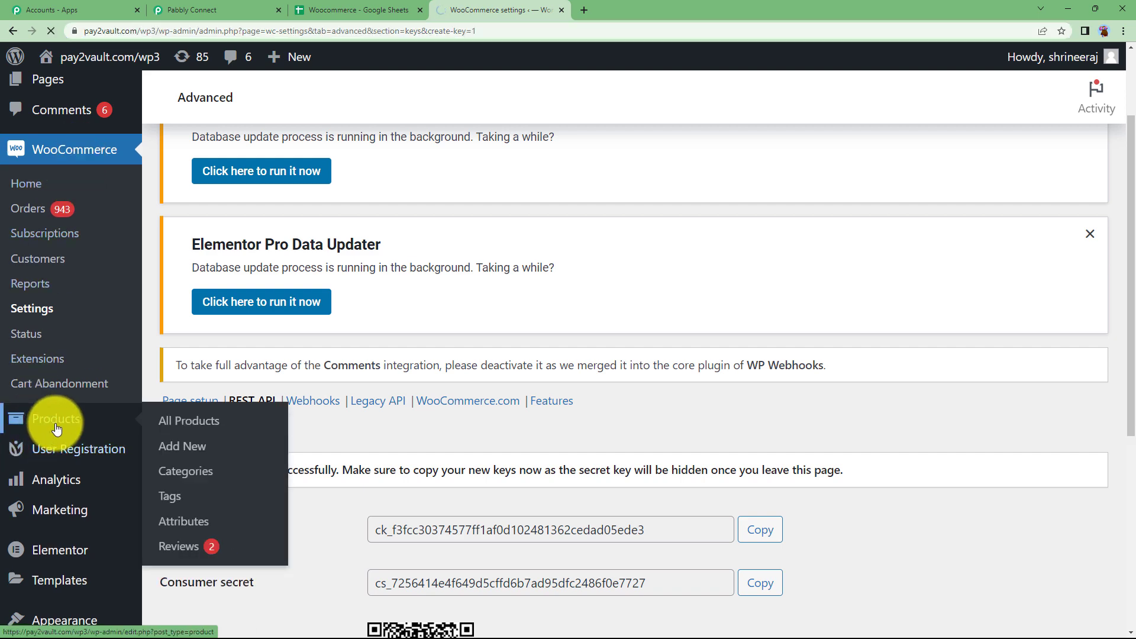
{"action": "left_click", "coordinate": [235, 425]}
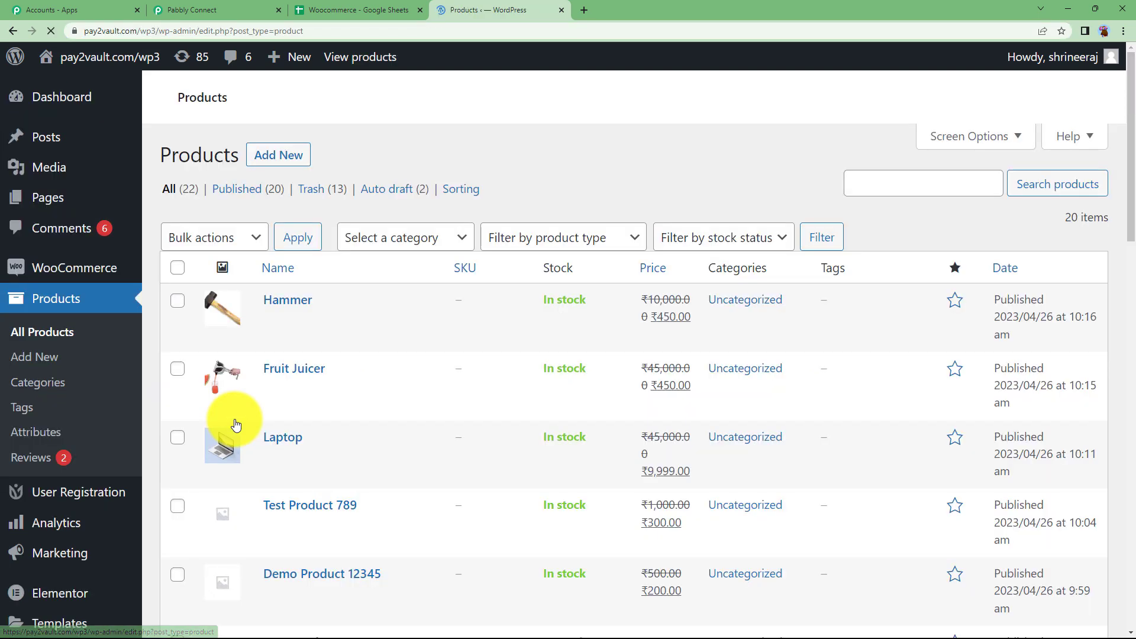
{"action": "scroll", "coordinate": [278, 444], "scroll_direction": "down", "scroll_amount": 4}
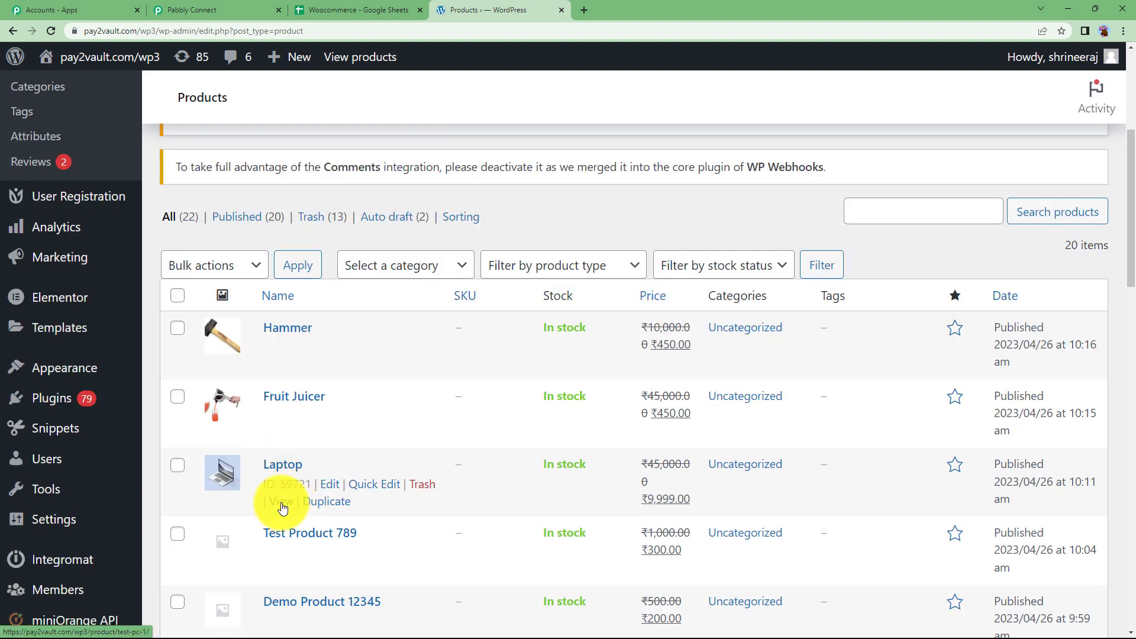
{"action": "left_click", "coordinate": [281, 503]}
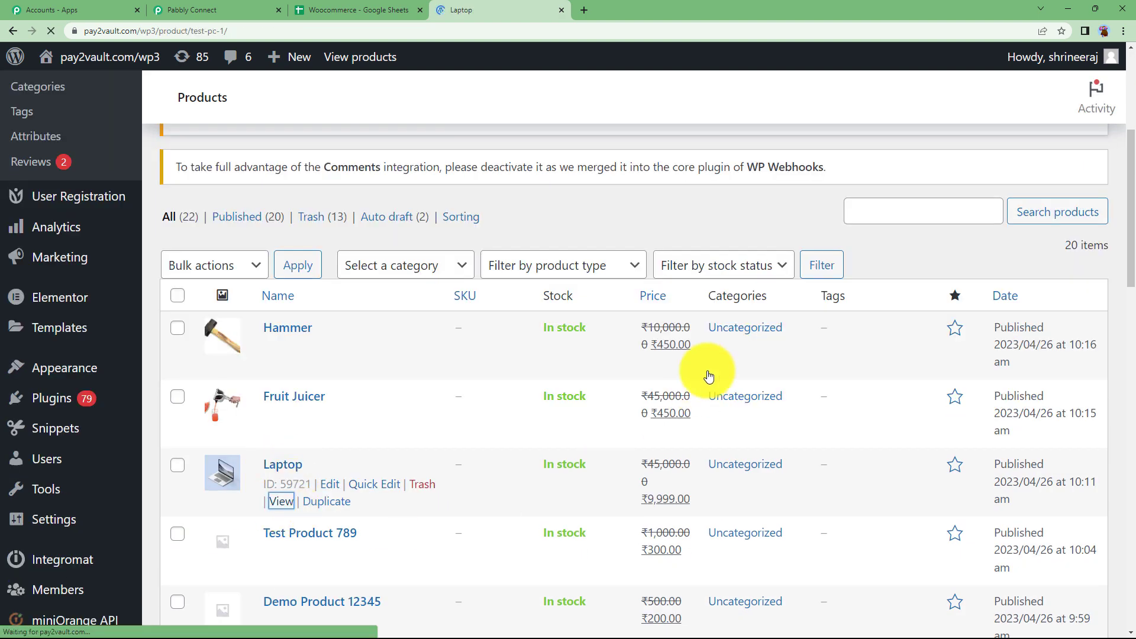
Submit a five-star review on the Laptop product reading "Best in quality. The processor is so good."
{"action": "scroll", "coordinate": [348, 370], "scroll_direction": "down", "scroll_amount": 7}
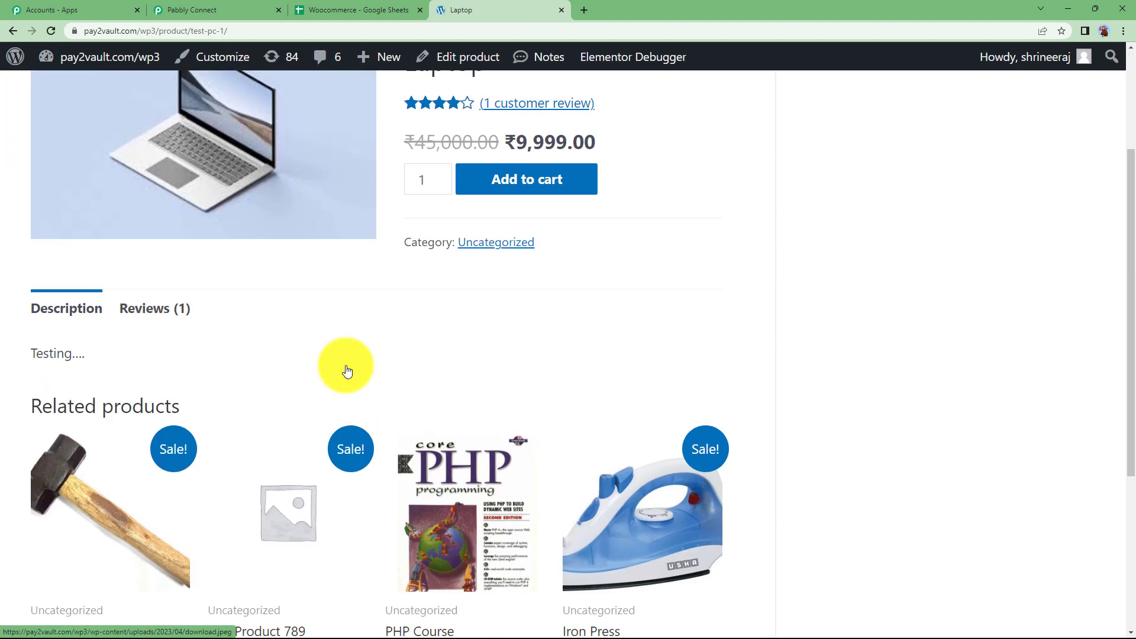
{"action": "left_click", "coordinate": [172, 75]}
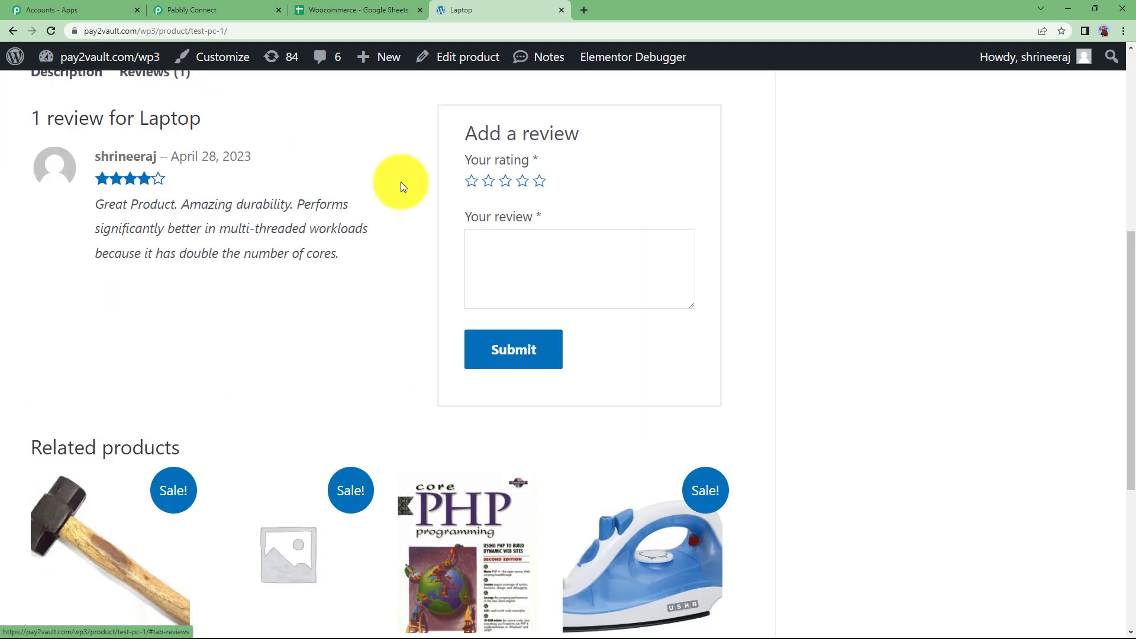
{"action": "left_click", "coordinate": [494, 258]}
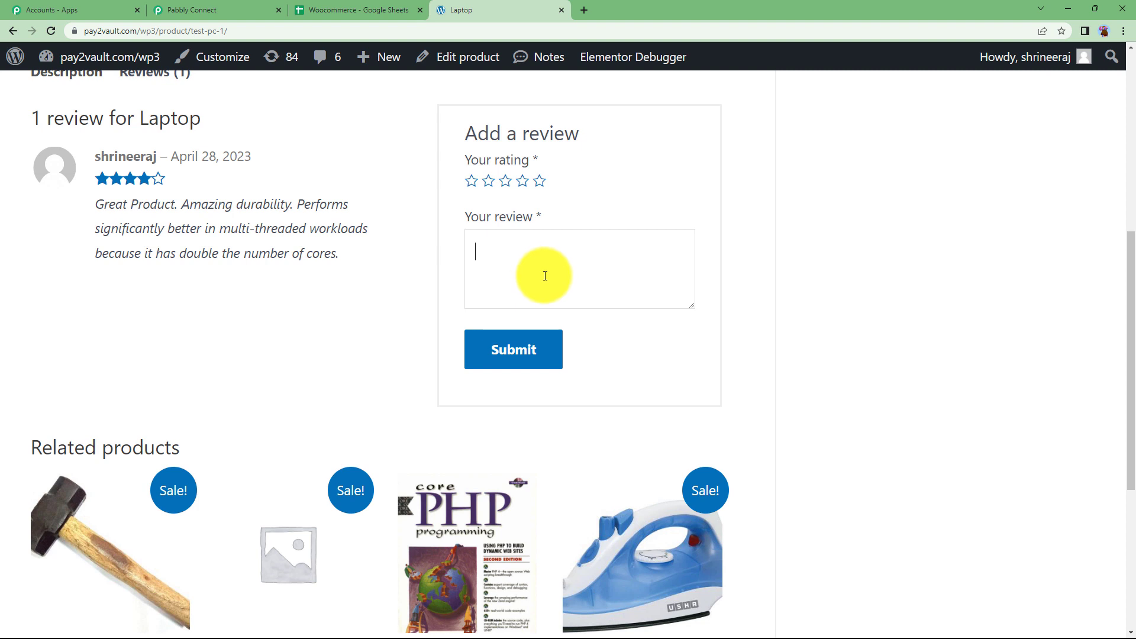
{"action": "key", "text": "ctrl+v"}
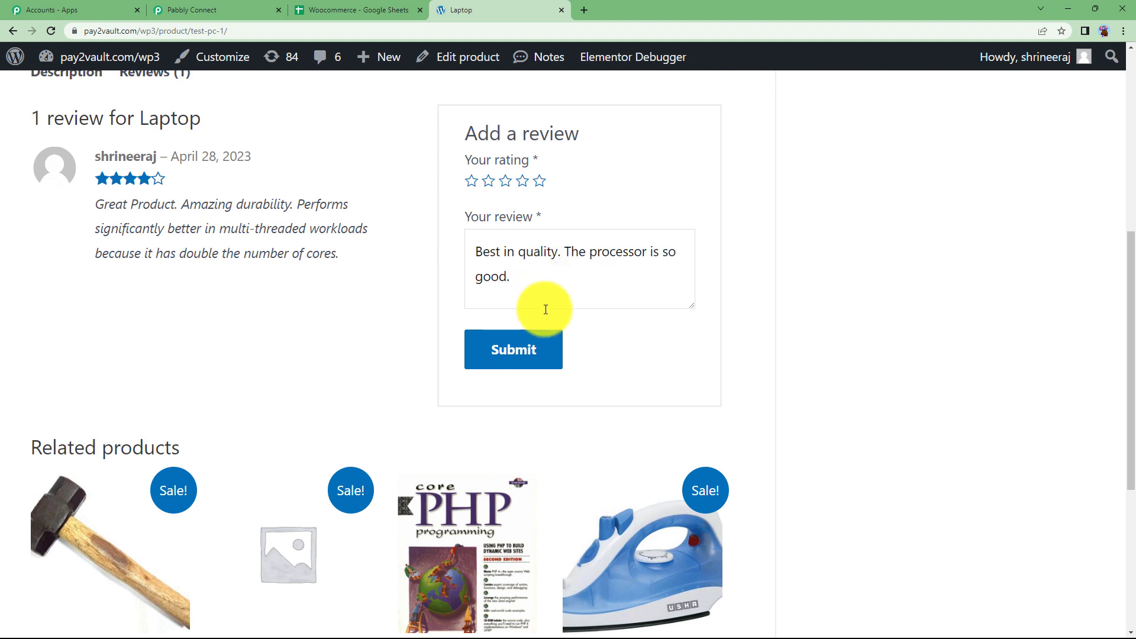
{"action": "left_click", "coordinate": [538, 181]}
{"action": "left_click", "coordinate": [530, 354]}
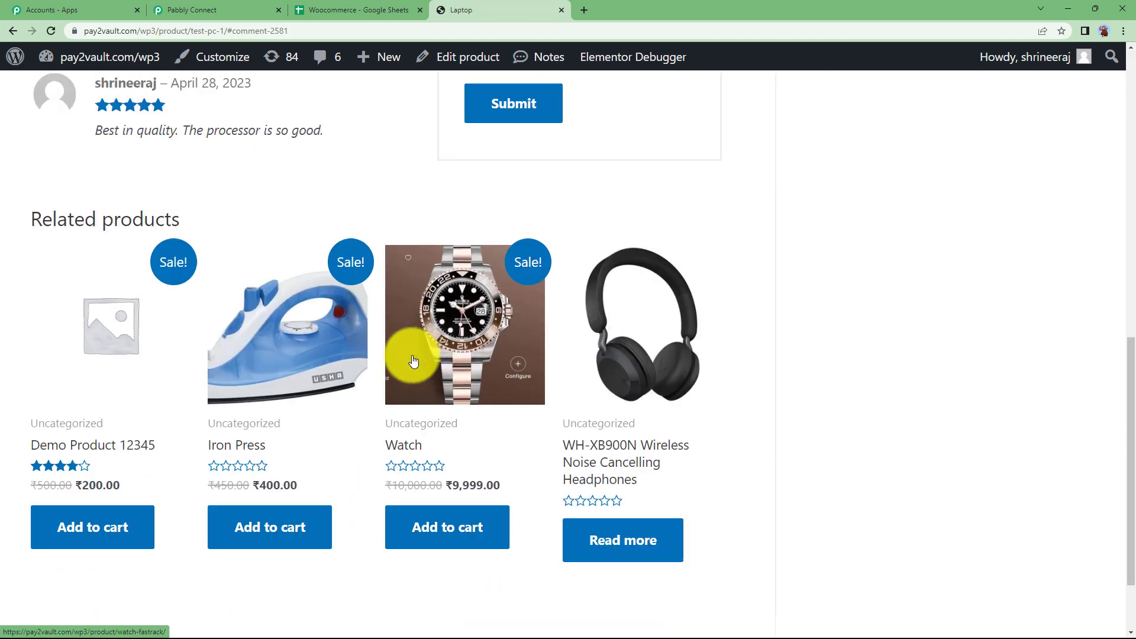
{"action": "scroll", "coordinate": [177, 304], "scroll_direction": "up", "scroll_amount": 3}
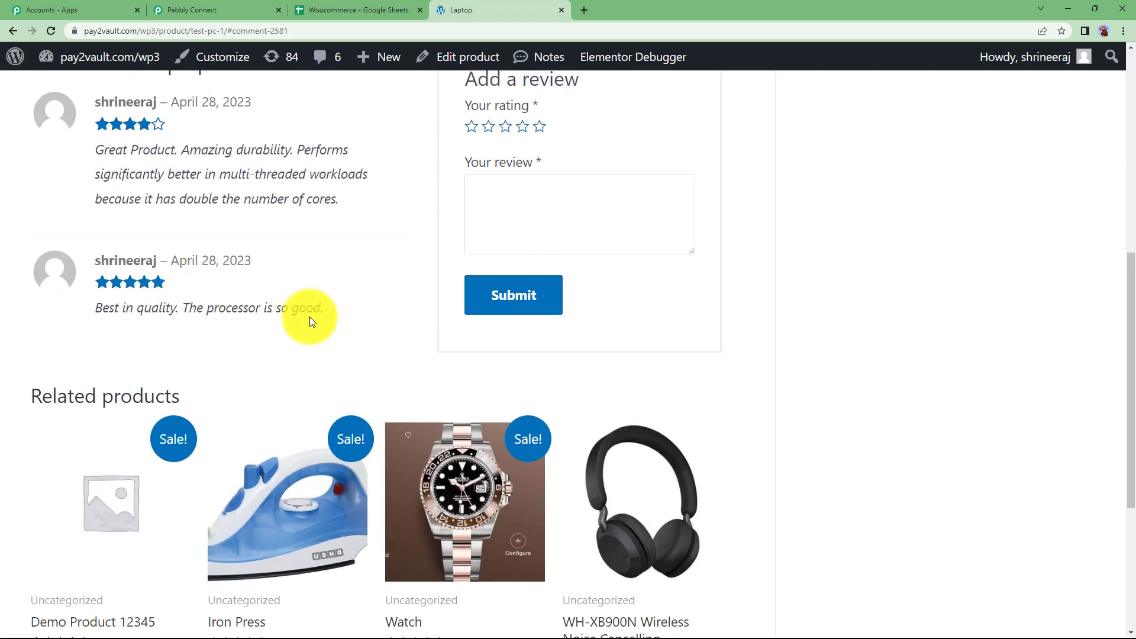
Return to Pabbly Connect and examine the trigger's received response, including the reviewer email and review text
{"action": "left_click", "coordinate": [261, 6]}
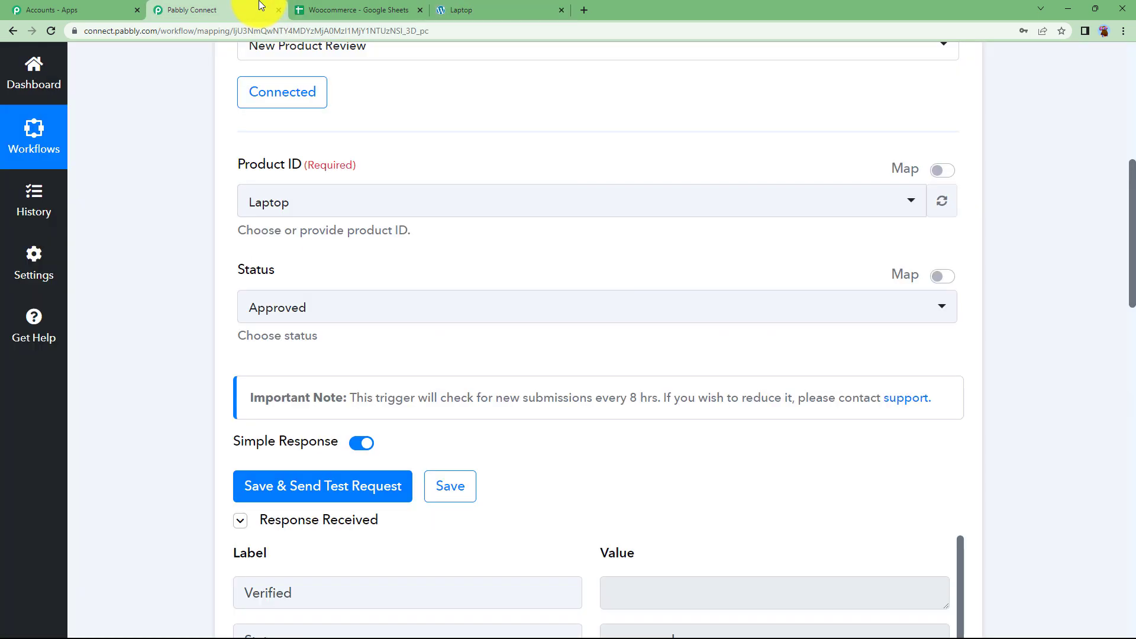
{"action": "scroll", "coordinate": [162, 526], "scroll_direction": "down", "scroll_amount": 5}
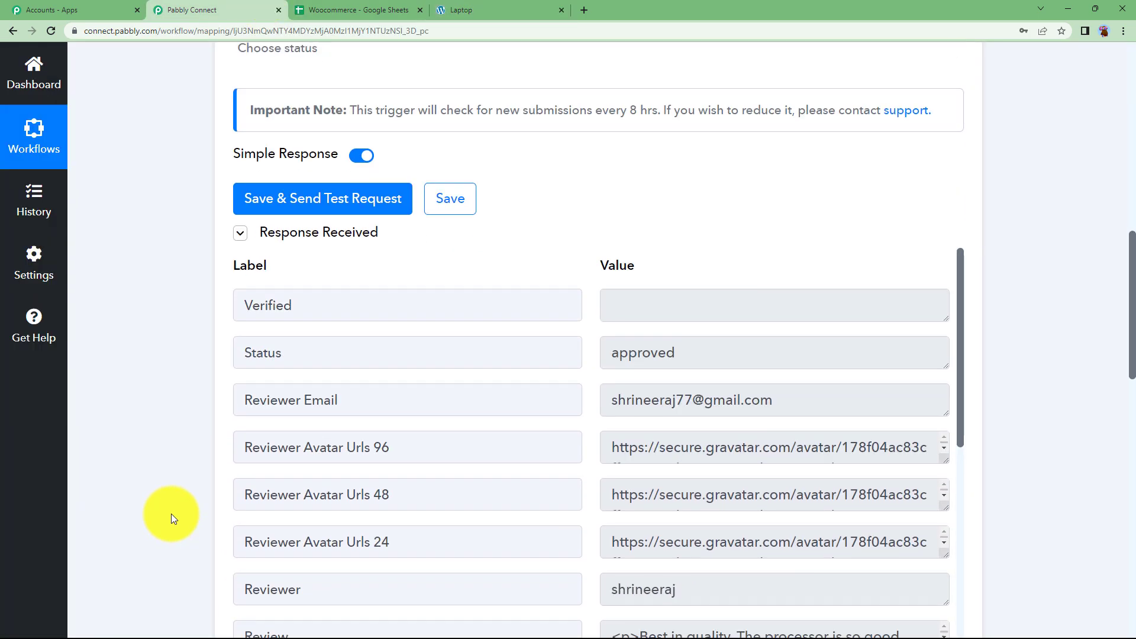
{"action": "scroll", "coordinate": [171, 513], "scroll_direction": "down", "scroll_amount": 2}
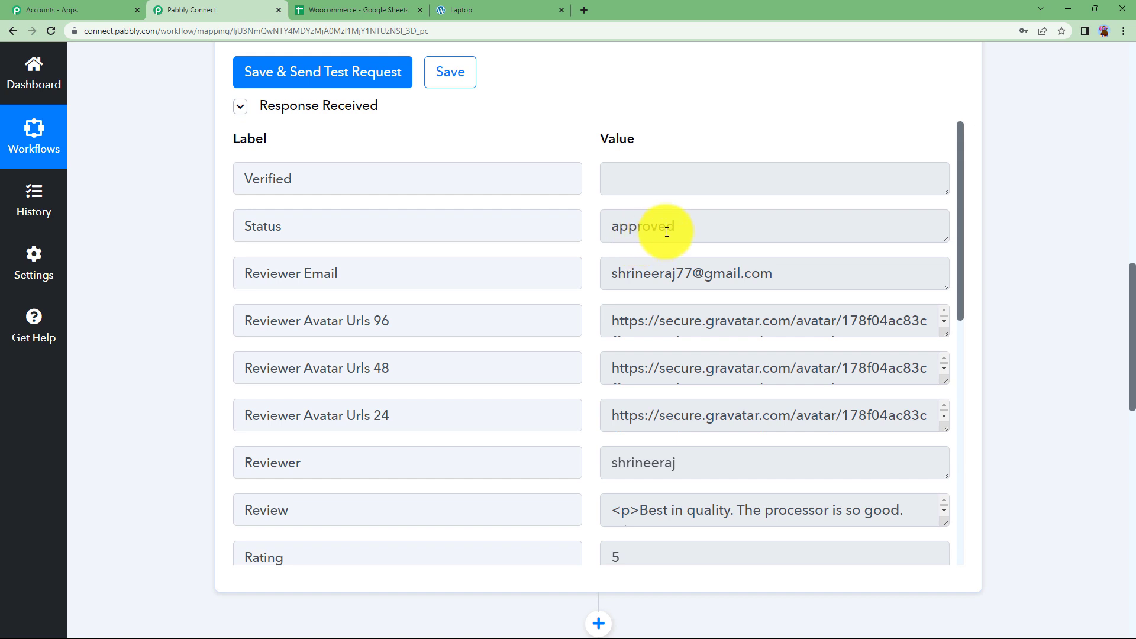
{"action": "left_click_drag", "start_coordinate": [804, 284], "coordinate": [580, 294]}
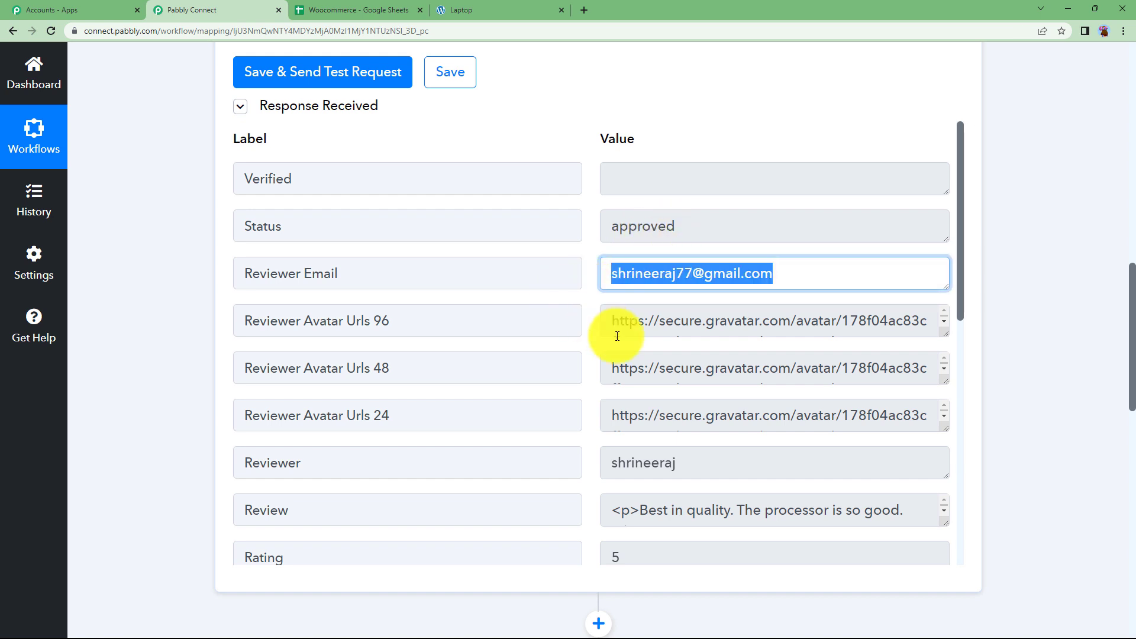
{"action": "scroll", "coordinate": [617, 336], "scroll_direction": "down", "scroll_amount": 1}
{"action": "scroll", "coordinate": [837, 408], "scroll_direction": "down", "scroll_amount": 1}
{"action": "scroll", "coordinate": [950, 423], "scroll_direction": "down", "scroll_amount": 2}
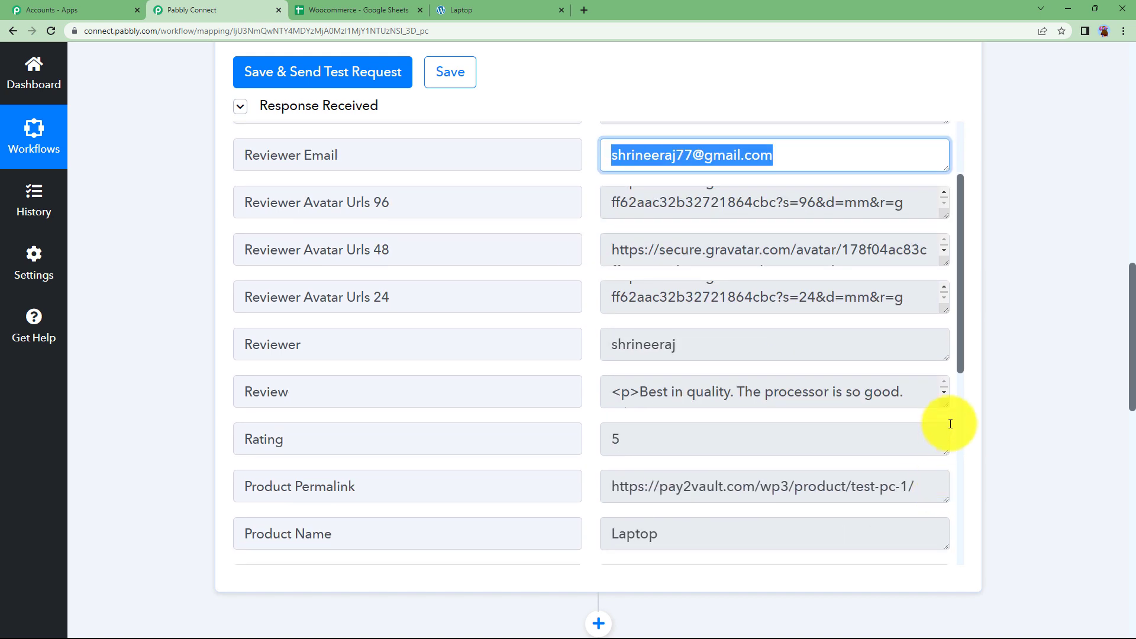
{"action": "left_click_drag", "start_coordinate": [942, 409], "coordinate": [935, 431]}
{"action": "scroll", "coordinate": [585, 431], "scroll_direction": "down", "scroll_amount": 3}
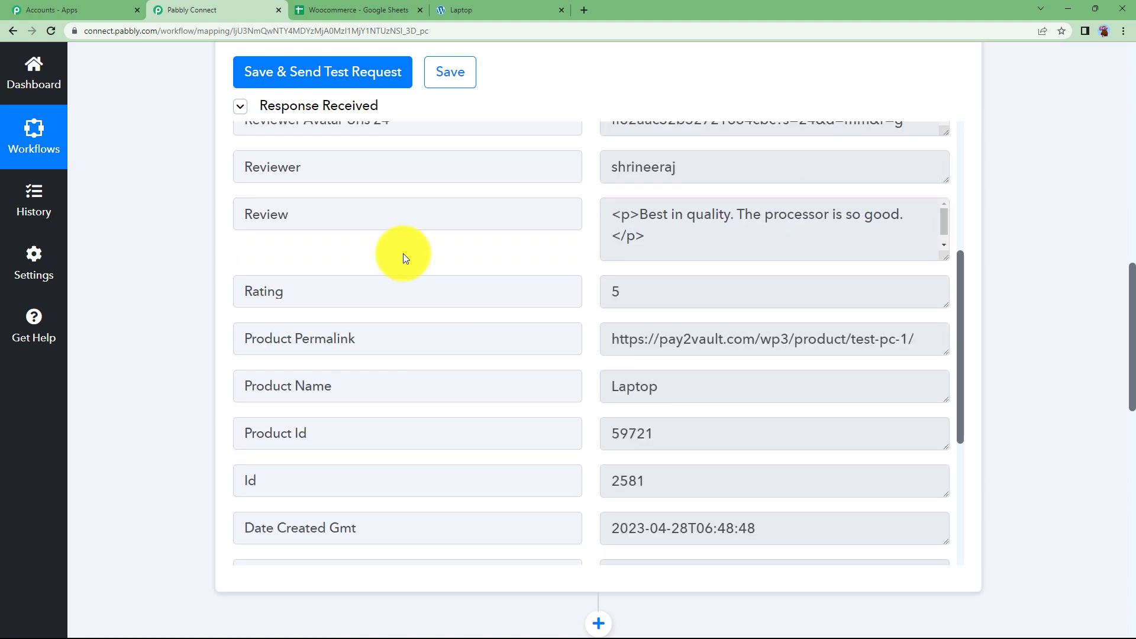
{"action": "triple_click", "coordinate": [632, 216]}
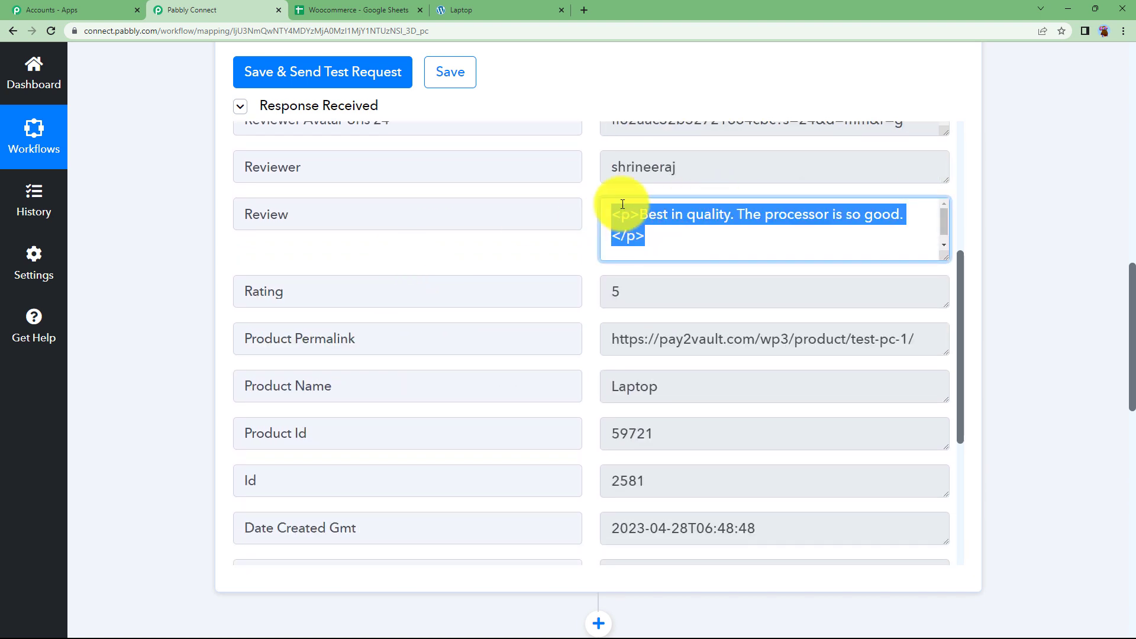
{"action": "left_click", "coordinate": [664, 240]}
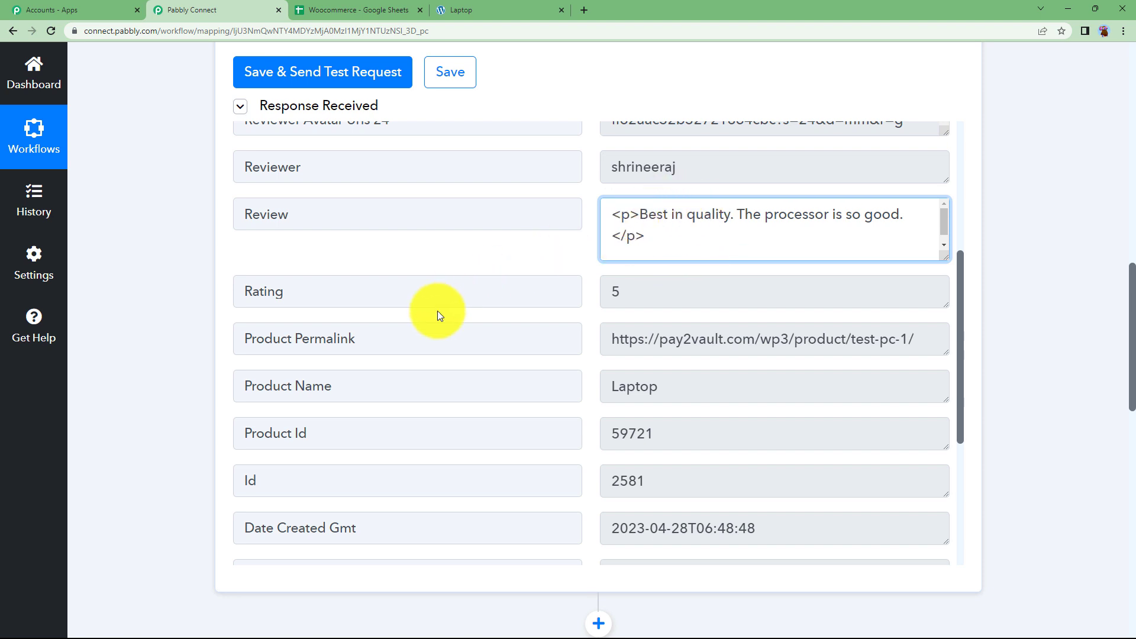
Check the rating and product name in the received response, and glance at the Woocommerce spreadsheet in Google Sheets
{"action": "scroll", "coordinate": [233, 299], "scroll_direction": "up", "scroll_amount": 4}
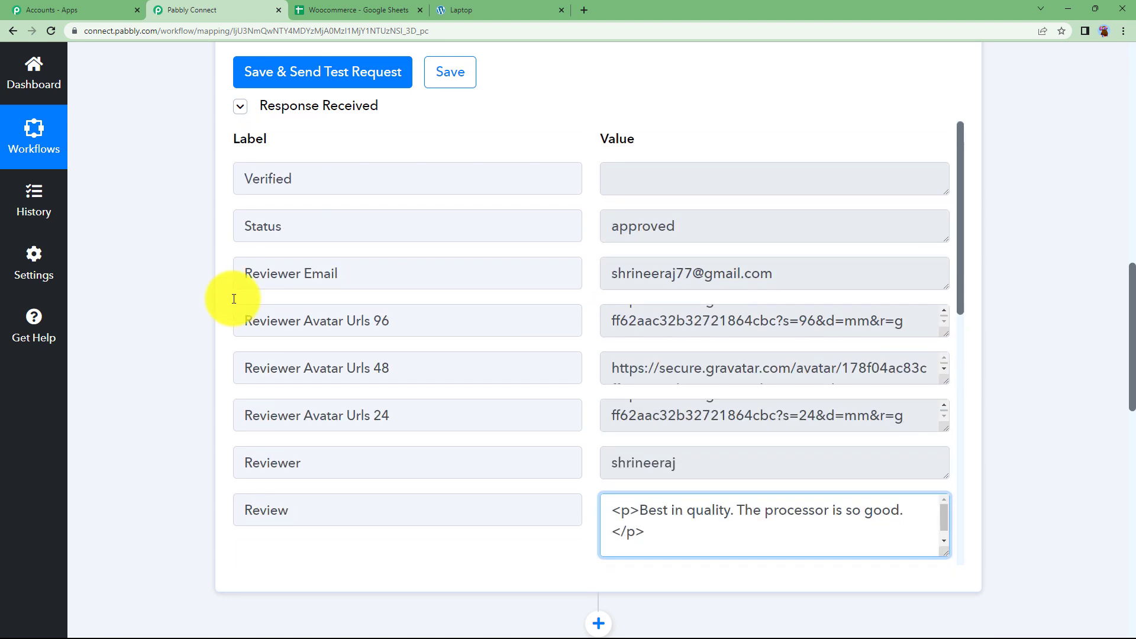
{"action": "scroll", "coordinate": [739, 386], "scroll_direction": "down", "scroll_amount": 5}
{"action": "scroll", "coordinate": [739, 385], "scroll_direction": "down", "scroll_amount": 1}
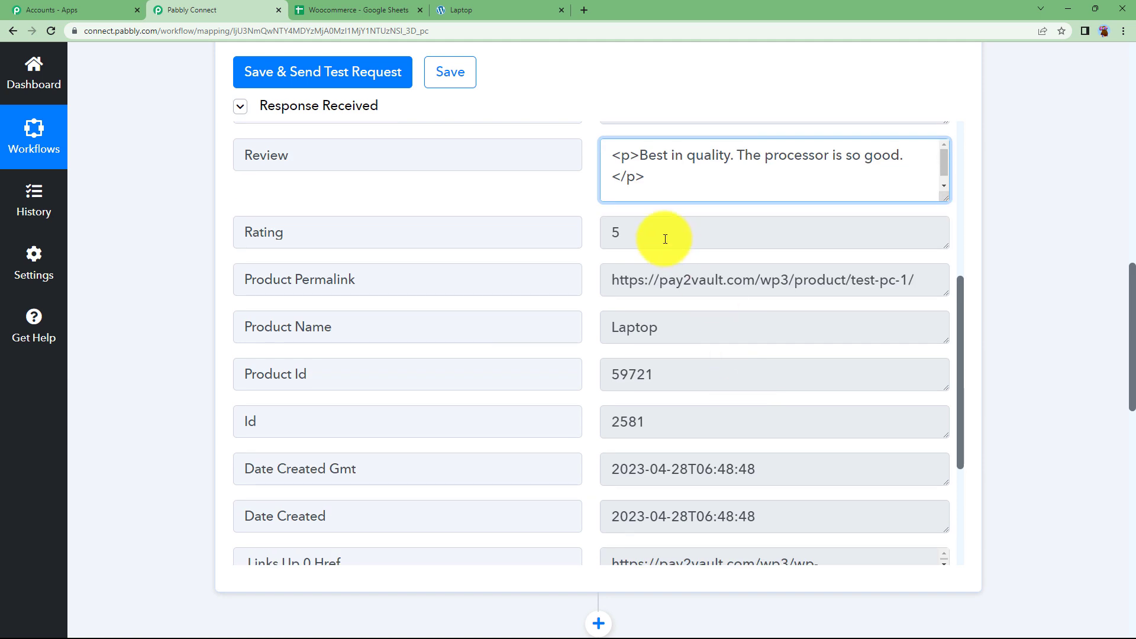
{"action": "left_click", "coordinate": [664, 236]}
{"action": "left_click_drag", "start_coordinate": [668, 330], "coordinate": [223, 353]}
{"action": "left_click", "coordinate": [179, 231]}
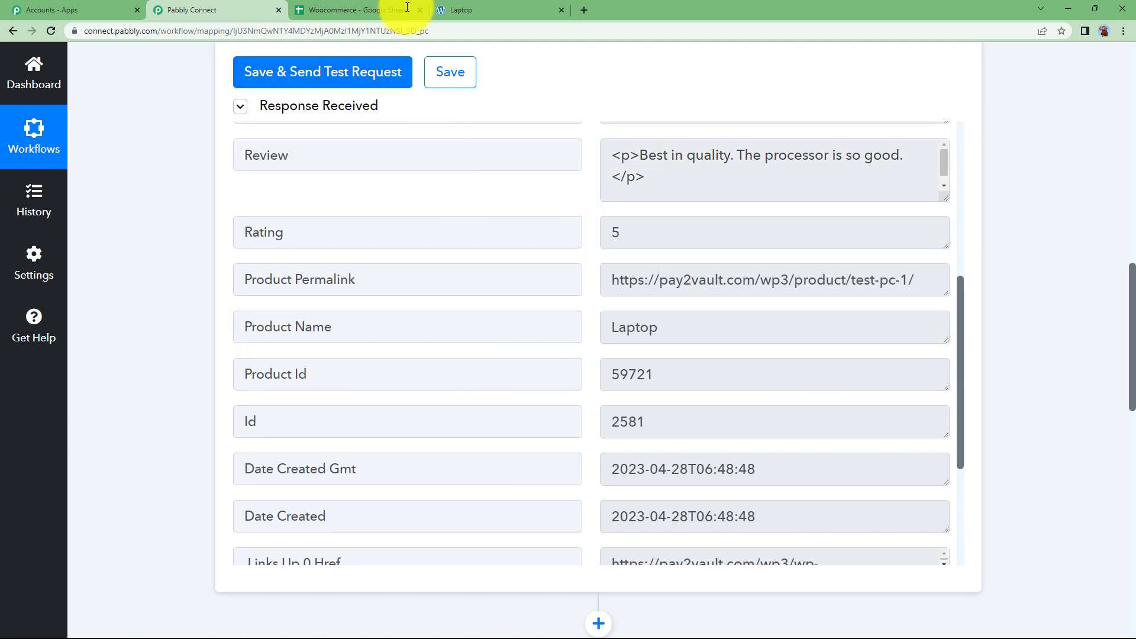
{"action": "left_click", "coordinate": [364, 10]}
{"action": "left_click", "coordinate": [257, 13]}
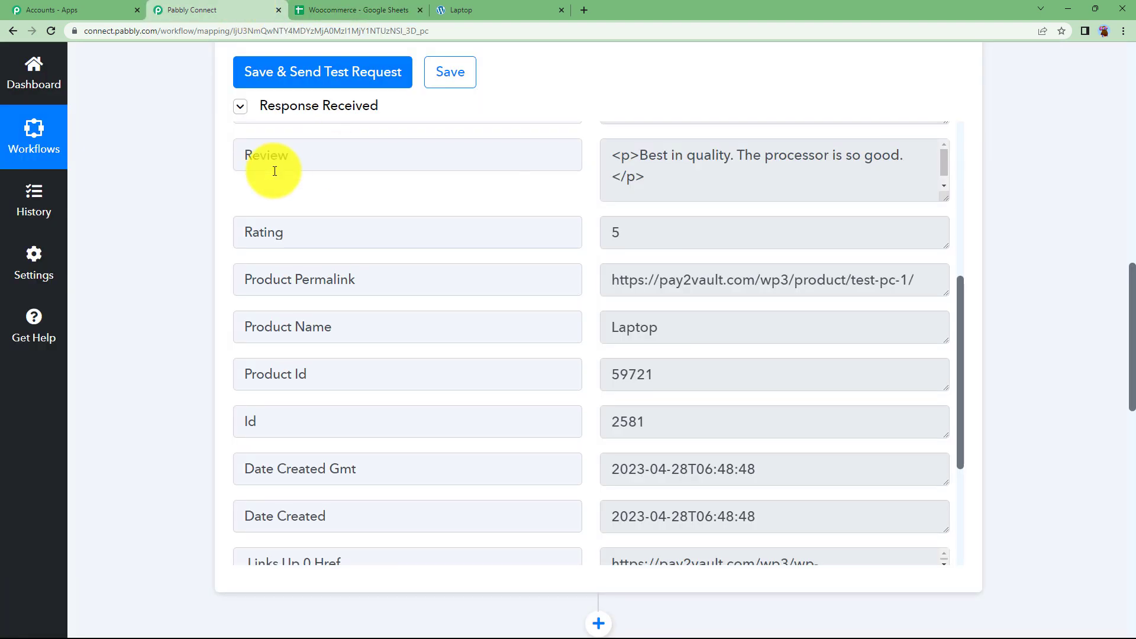
Collapse the WooCommerce trigger and choose Text Formatter by Pabbly as the app for the workflow's action step
{"action": "scroll", "coordinate": [157, 211], "scroll_direction": "up", "scroll_amount": 12}
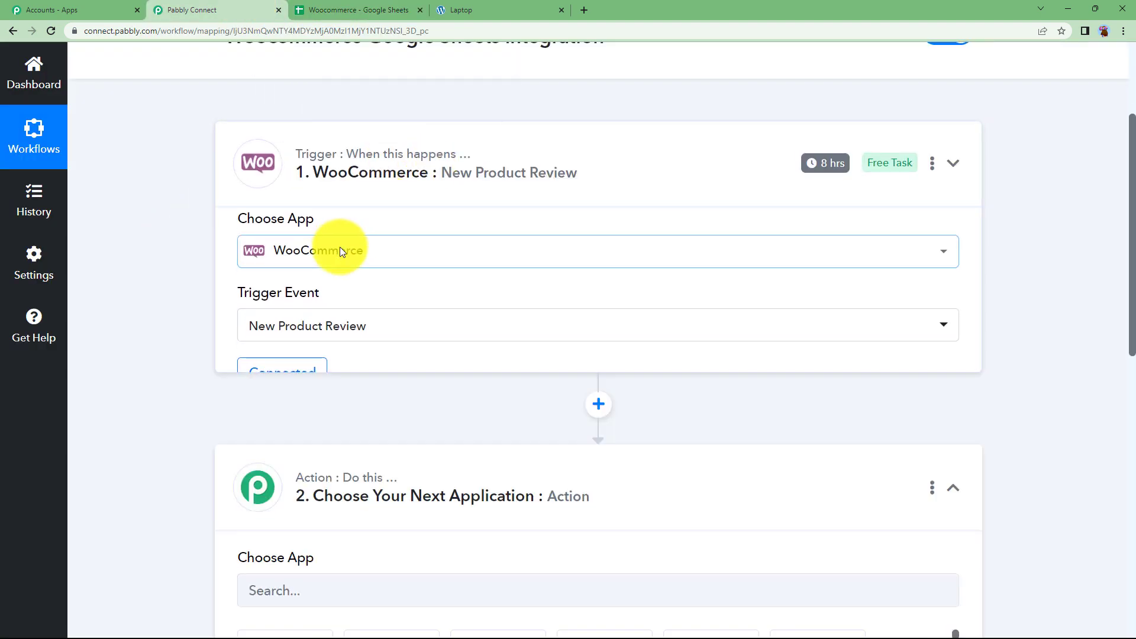
{"action": "scroll", "coordinate": [329, 246], "scroll_direction": "down", "scroll_amount": 6}
{"action": "left_click", "coordinate": [570, 189]}
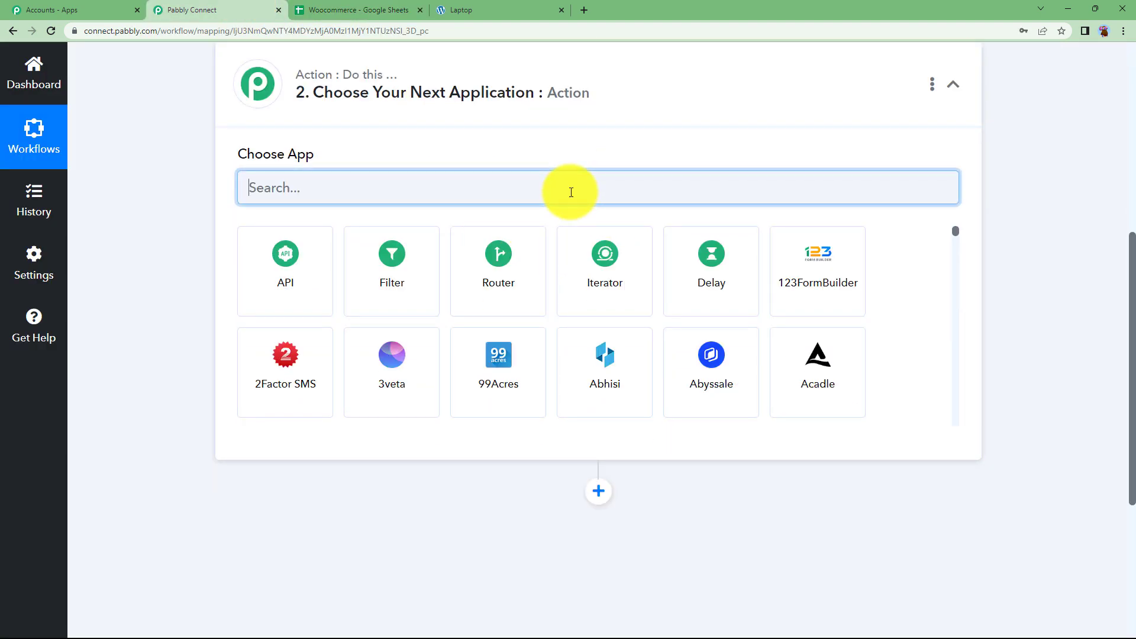
{"action": "type", "text": "text"}
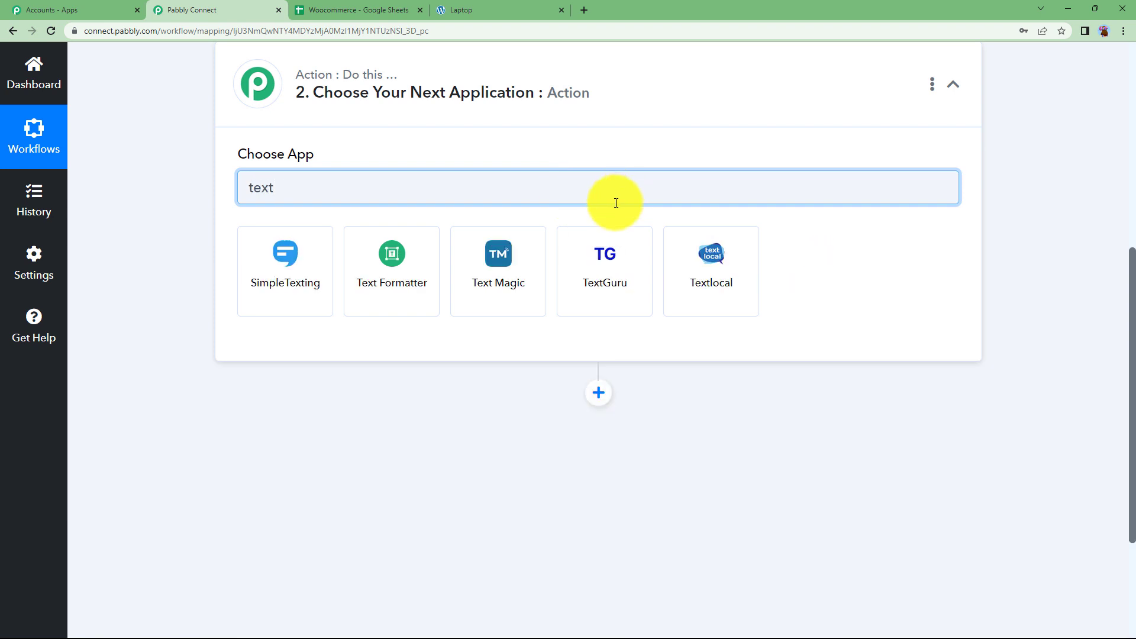
{"action": "left_click", "coordinate": [393, 256]}
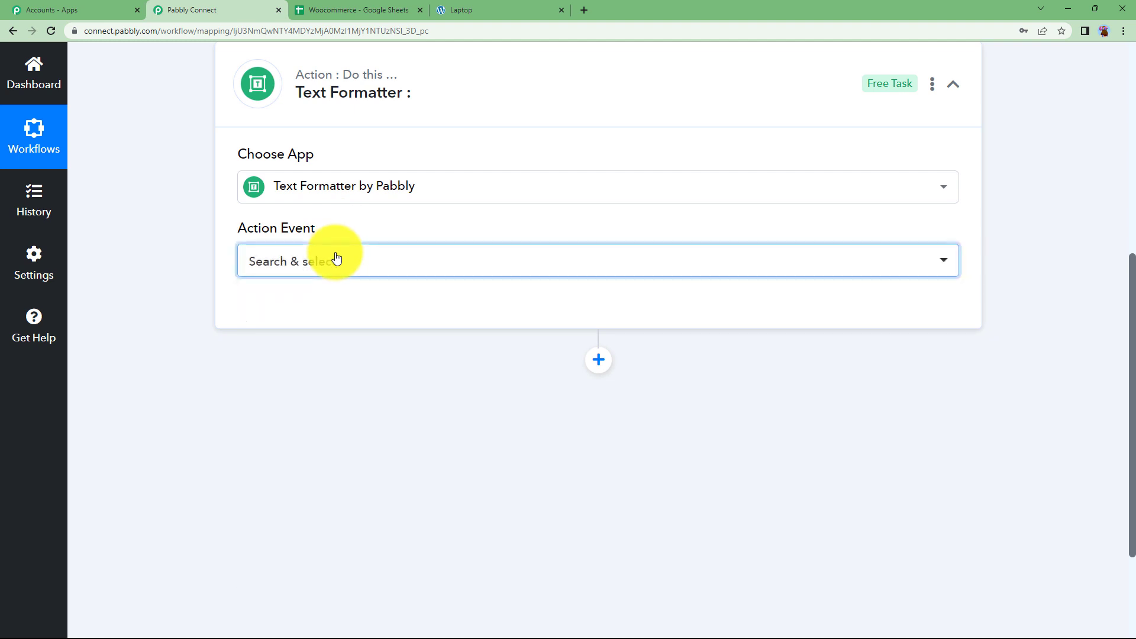
Set the Text Formatter's action event to Text Parser and connect it
{"action": "left_click", "coordinate": [332, 258]}
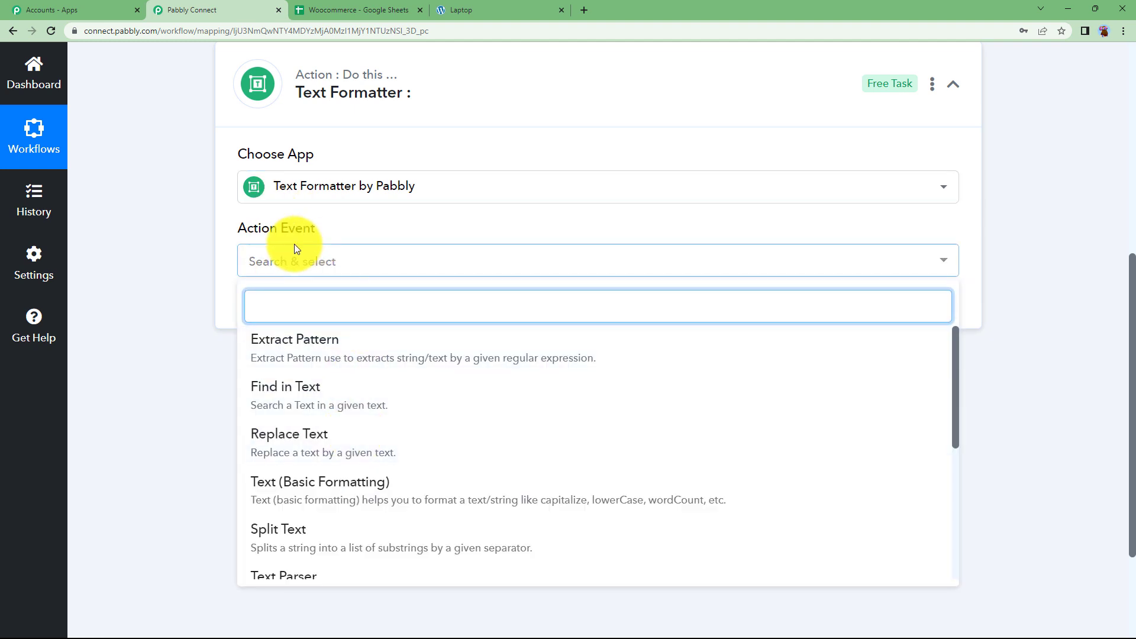
{"action": "scroll", "coordinate": [358, 500], "scroll_direction": "down", "scroll_amount": 1}
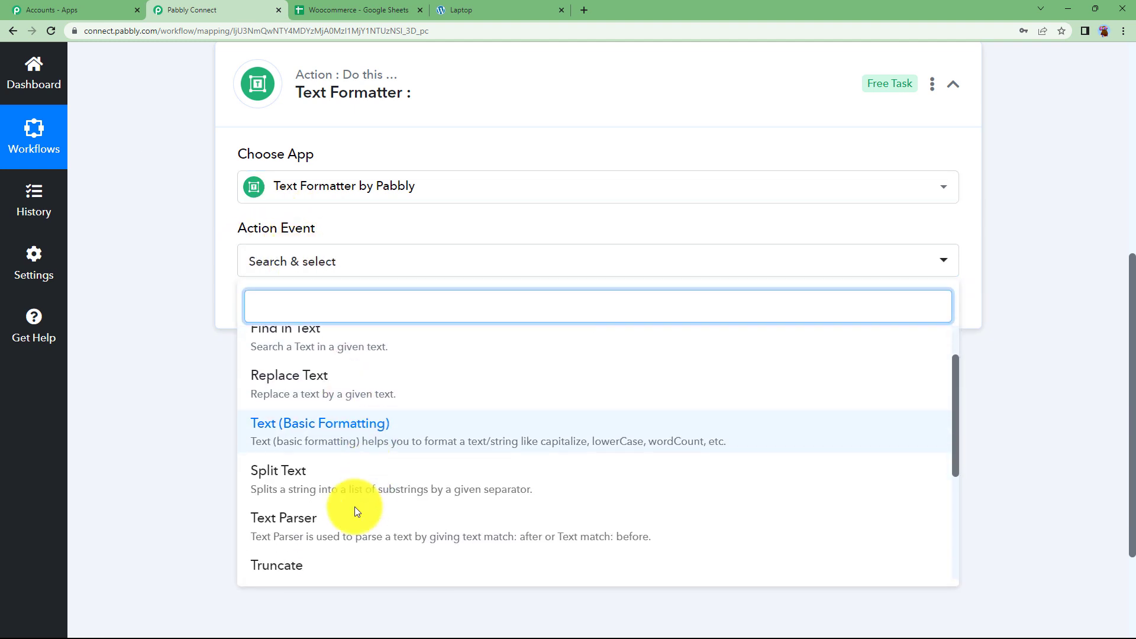
{"action": "left_click", "coordinate": [329, 529]}
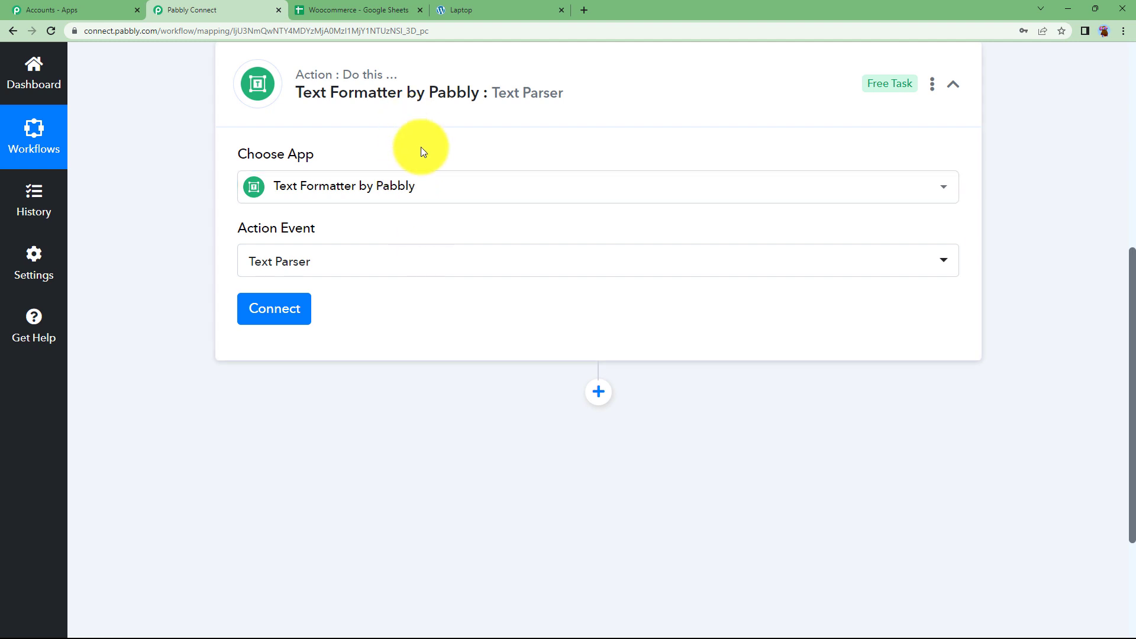
{"action": "left_click", "coordinate": [289, 308]}
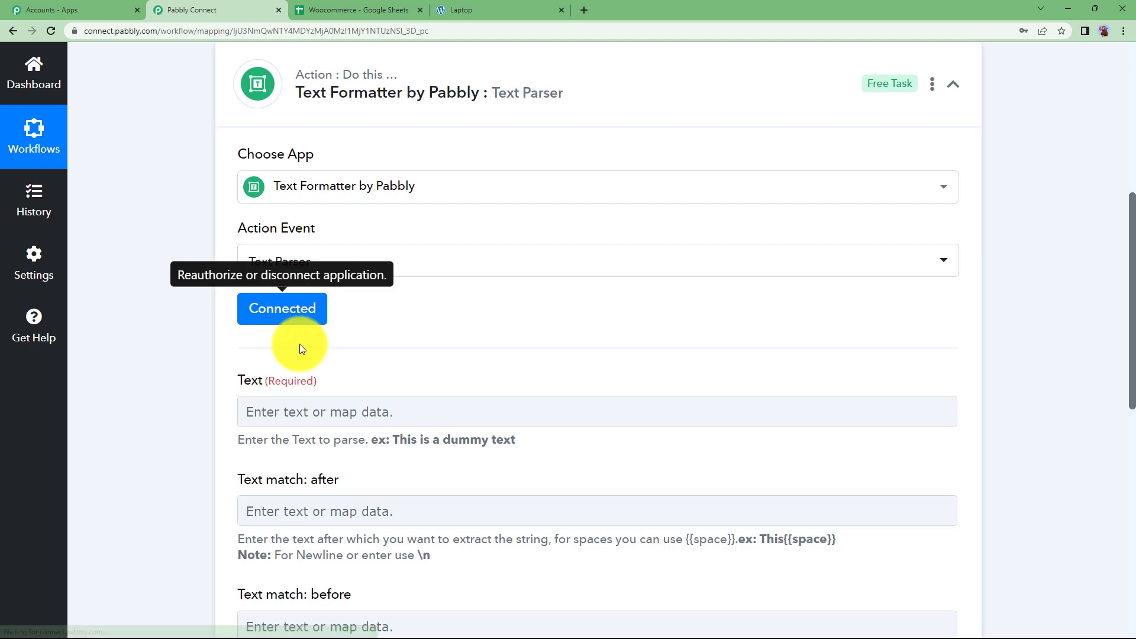
Map the Review value from the WooCommerce New Product Review trigger into the Text Parser's Text field
{"action": "left_click", "coordinate": [255, 412]}
{"action": "scroll", "coordinate": [199, 408], "scroll_direction": "down", "scroll_amount": 3}
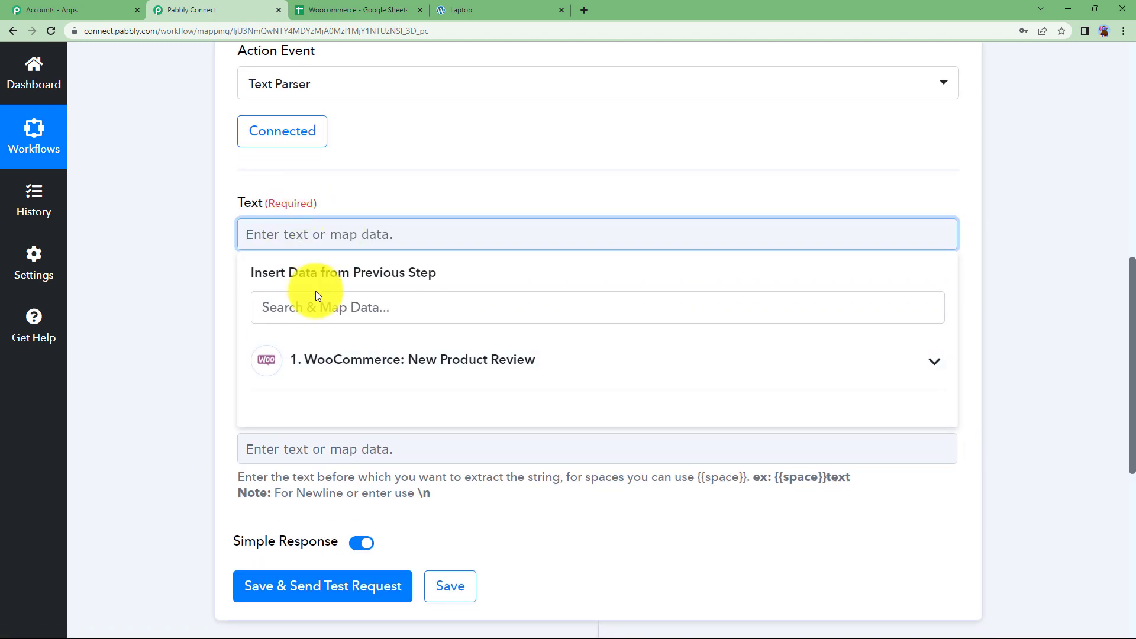
{"action": "left_click", "coordinate": [467, 367]}
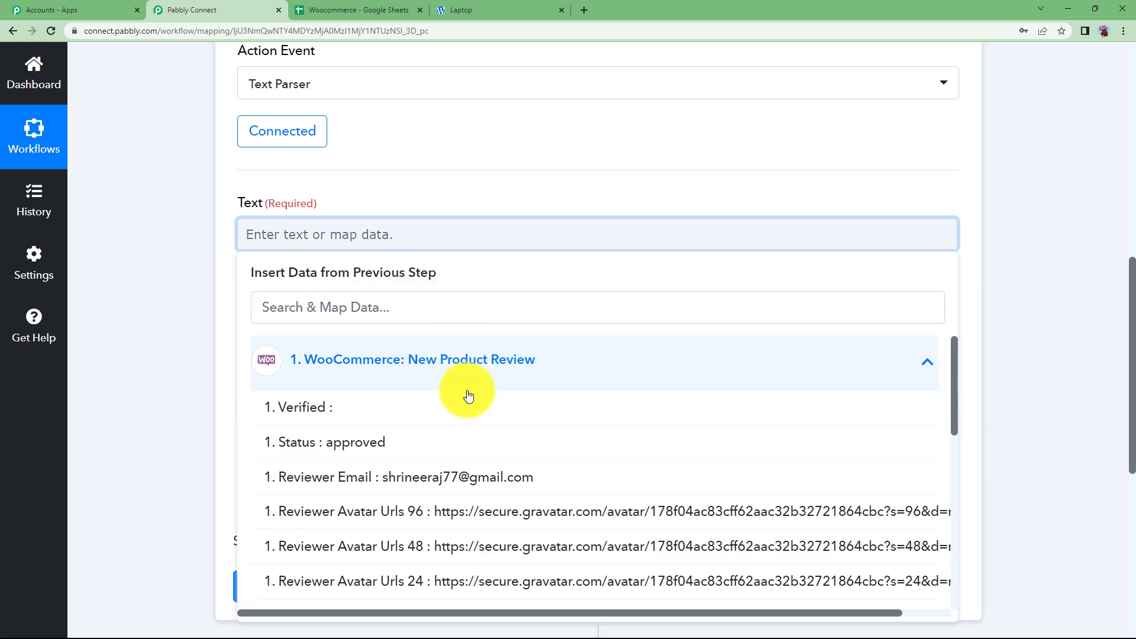
{"action": "scroll", "coordinate": [458, 396], "scroll_direction": "down", "scroll_amount": 7}
{"action": "scroll", "coordinate": [456, 400], "scroll_direction": "down", "scroll_amount": 2}
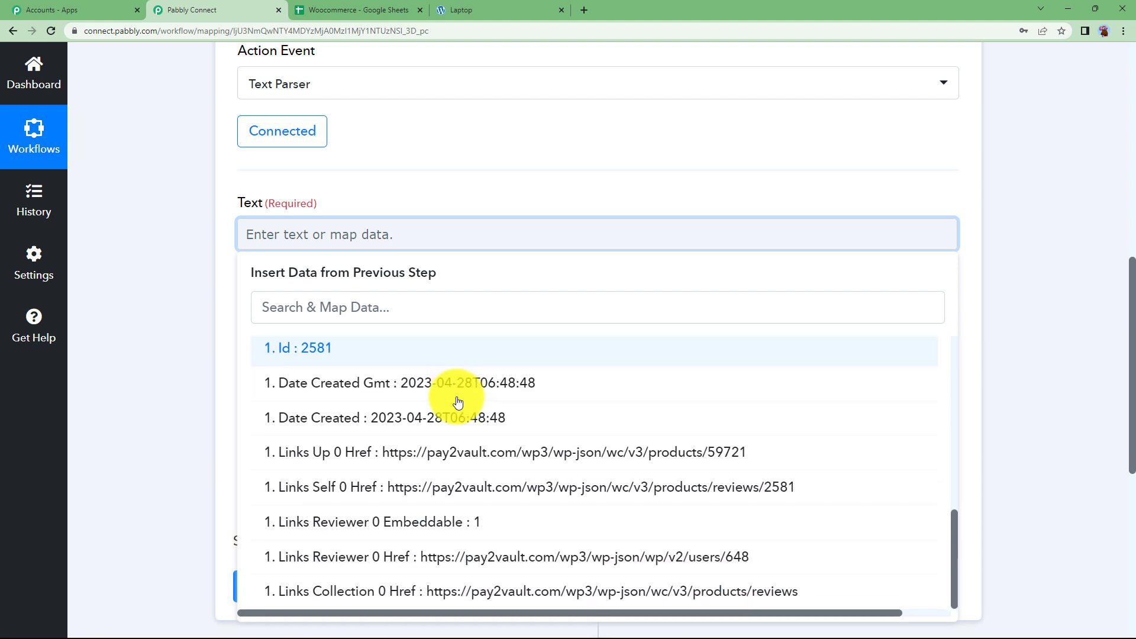
{"action": "scroll", "coordinate": [459, 398], "scroll_direction": "up", "scroll_amount": 3}
{"action": "left_click", "coordinate": [418, 344]}
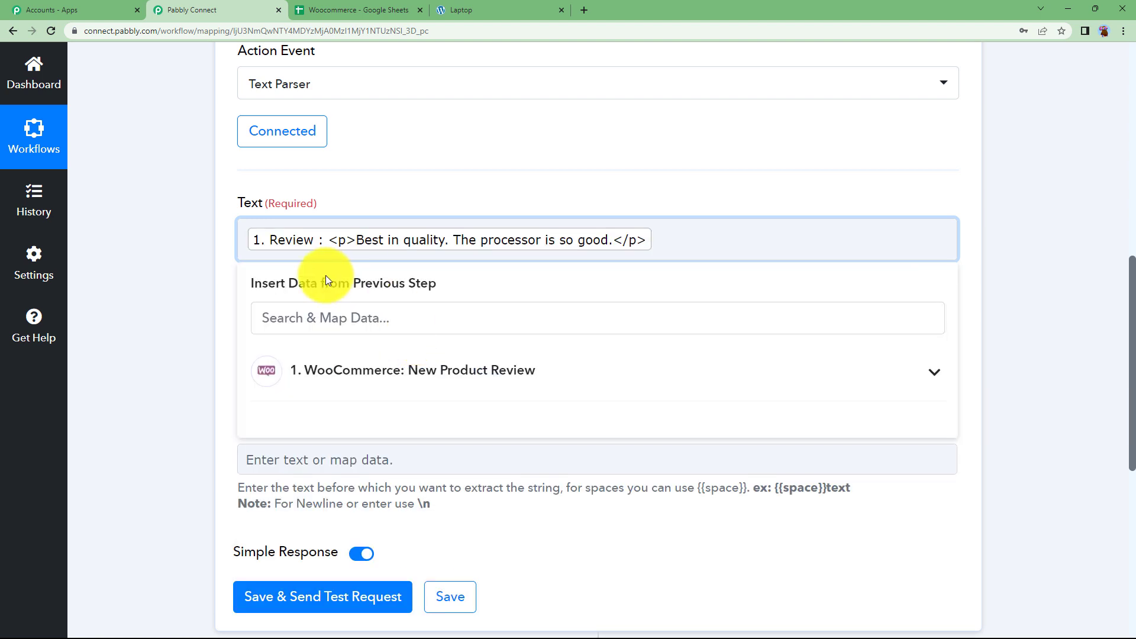
{"action": "left_click", "coordinate": [135, 292]}
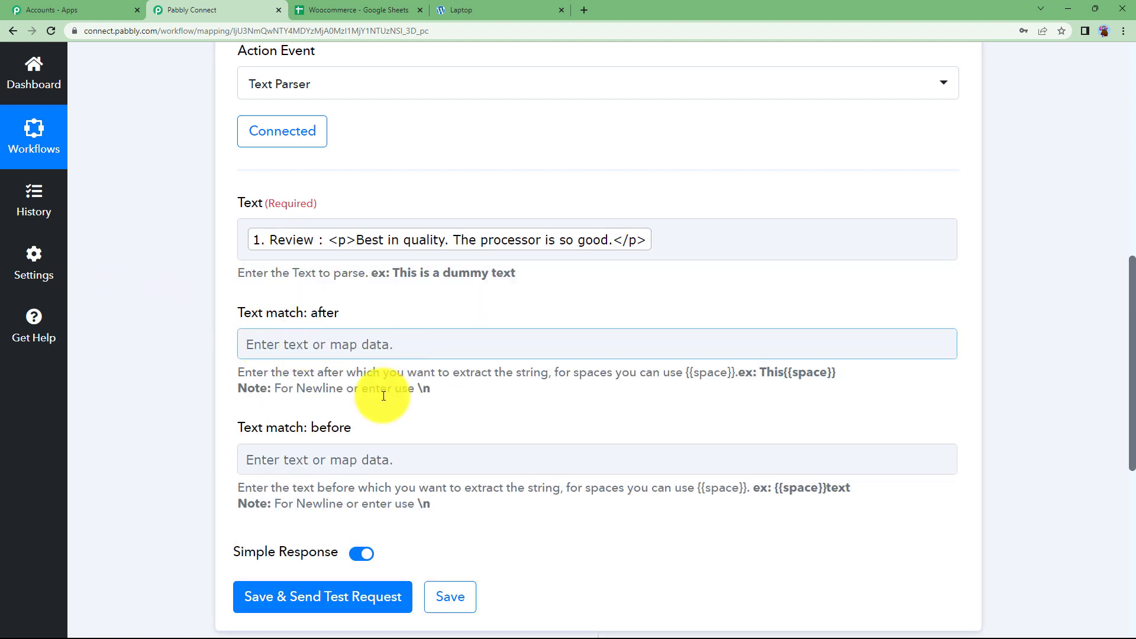
Set the parser to extract the text after "<p>" and before "</p>"
{"action": "left_click", "coordinate": [303, 349]}
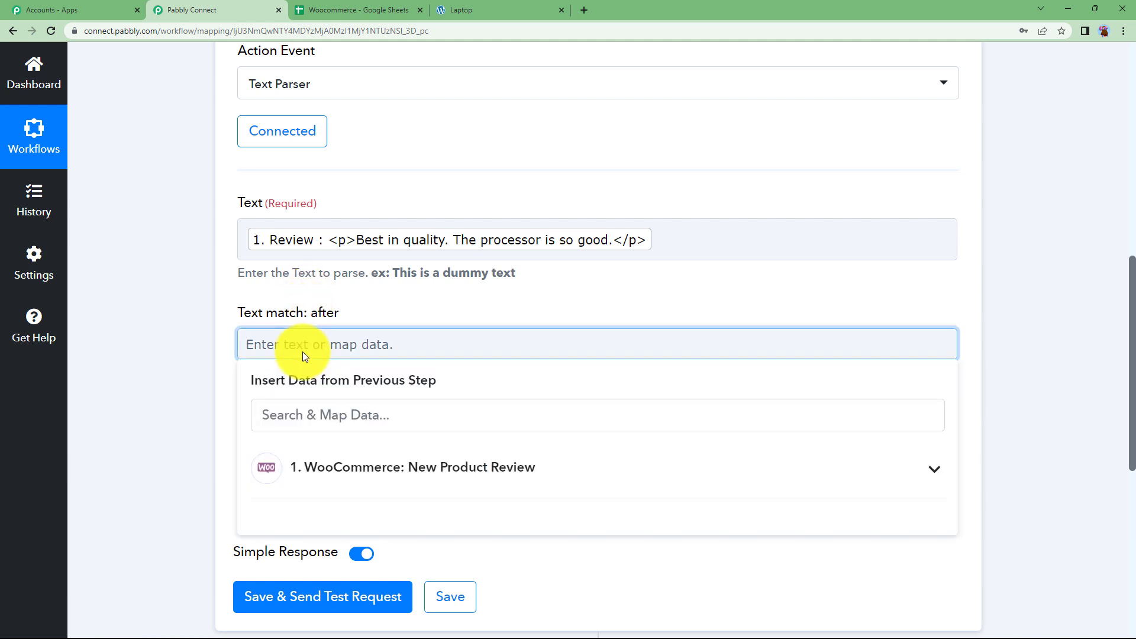
{"action": "type", "text": "<p>"}
{"action": "left_click", "coordinate": [204, 382]}
{"action": "left_click", "coordinate": [293, 459]}
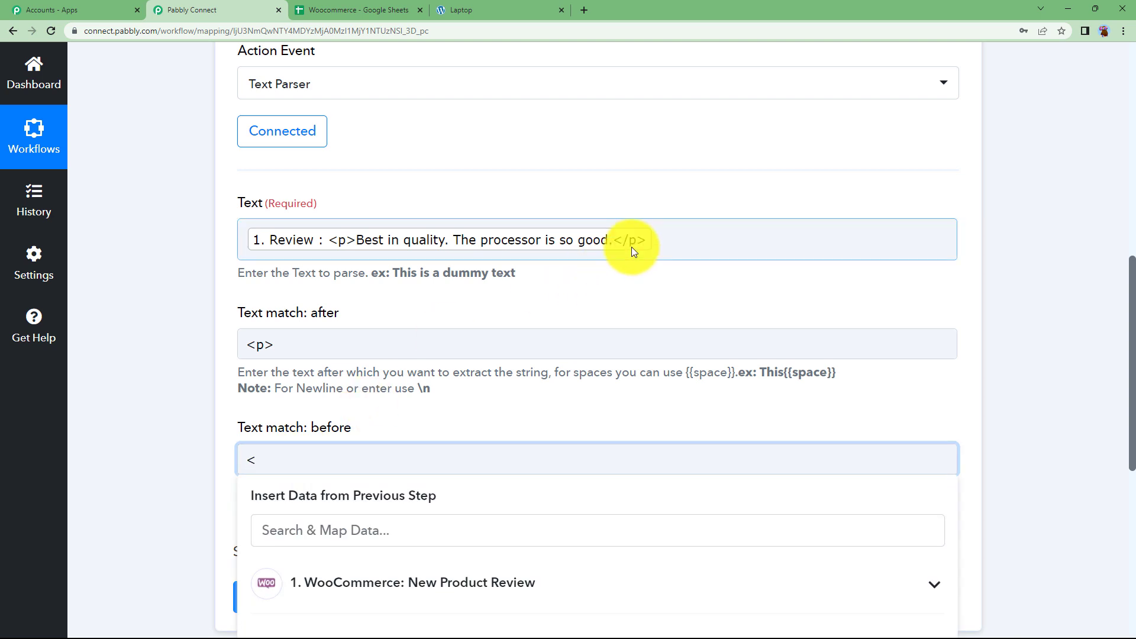
{"action": "type", "text": "</p>"}
{"action": "left_click", "coordinate": [227, 436]}
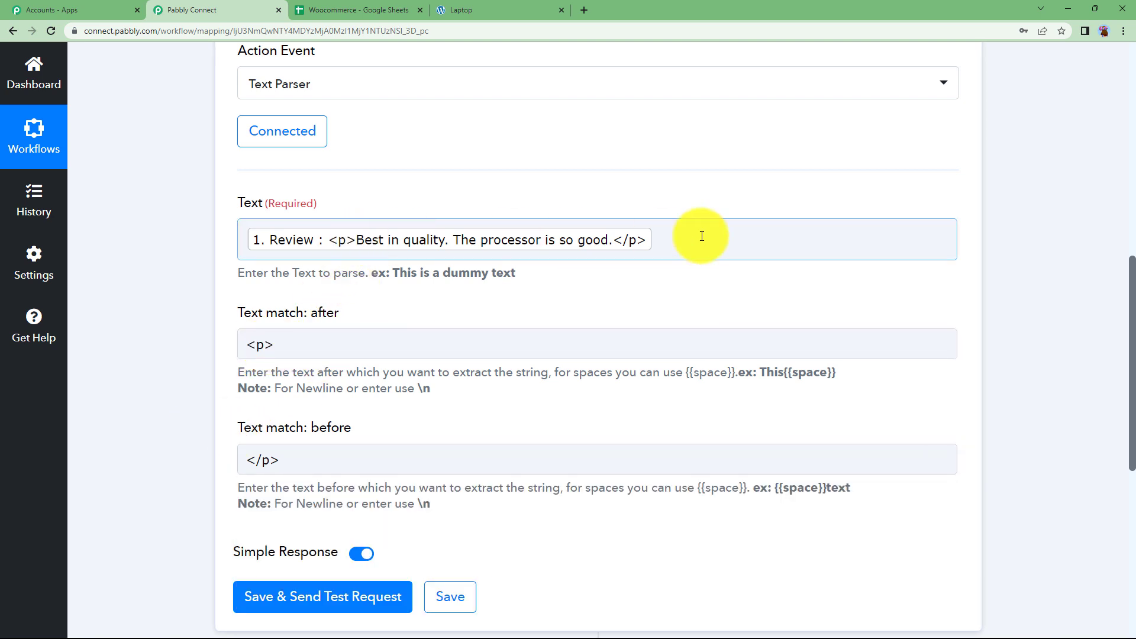
Save the Text Parser step with a test request and check the parsed review text in the response
{"action": "left_click", "coordinate": [280, 595]}
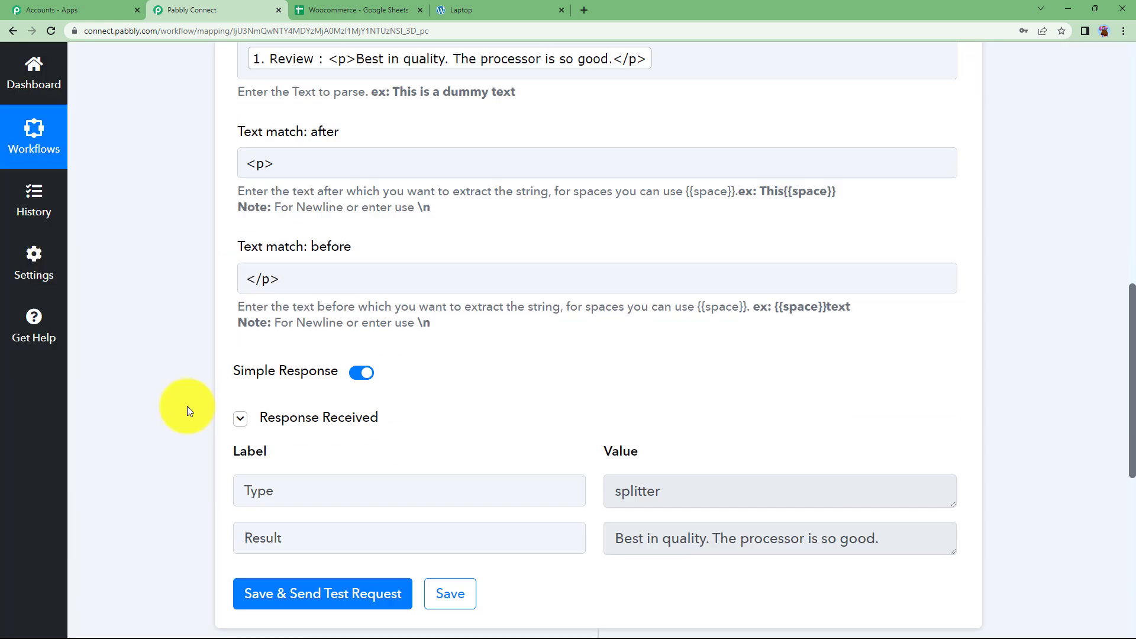
{"action": "left_click_drag", "start_coordinate": [905, 375], "coordinate": [650, 366]}
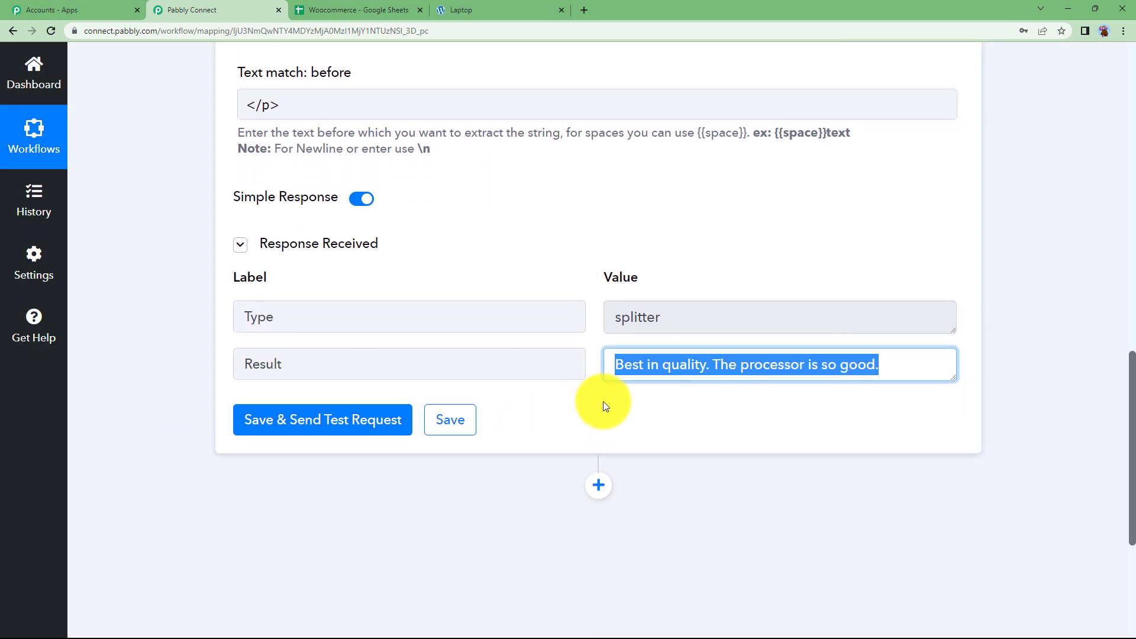
{"action": "left_click", "coordinate": [602, 401]}
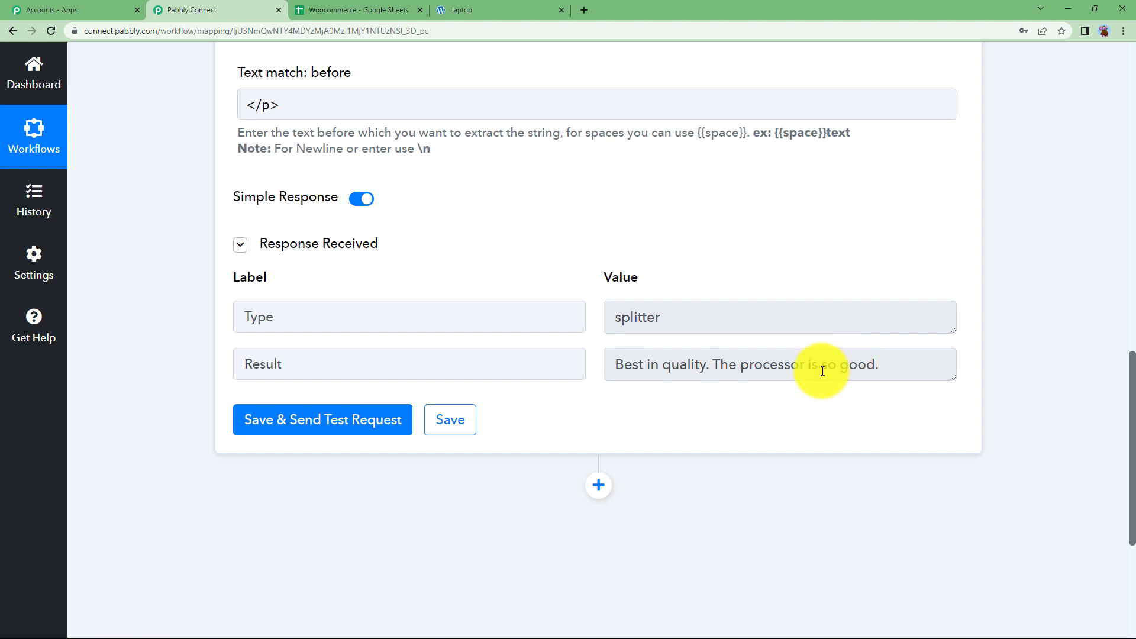
Collapse the Text Formatter and add a Google Sheets action with the Add New Row event, glancing at the Woocommerce spreadsheet
{"action": "scroll", "coordinate": [137, 304], "scroll_direction": "up", "scroll_amount": 10}
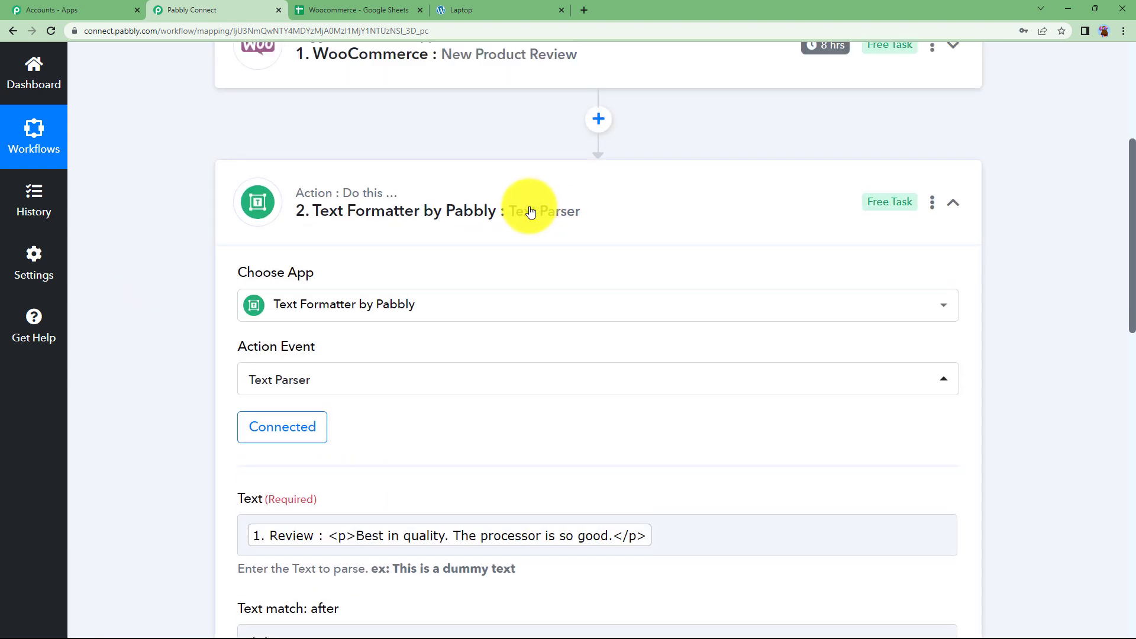
{"action": "left_click", "coordinate": [530, 212]}
{"action": "left_click", "coordinate": [601, 204]}
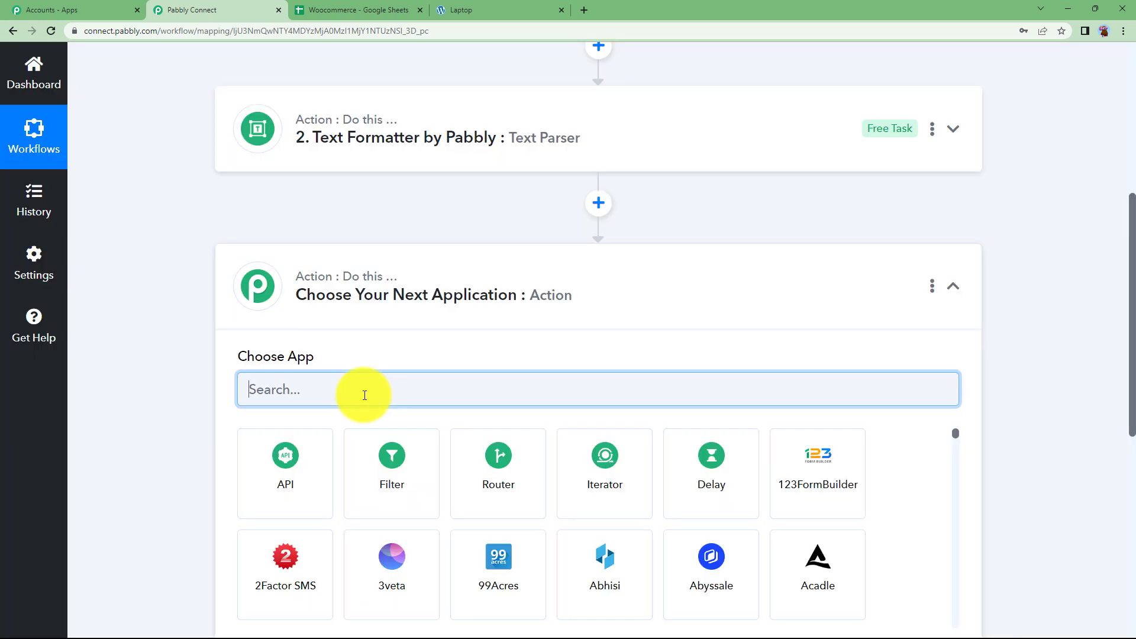
{"action": "type", "text": "sheets"}
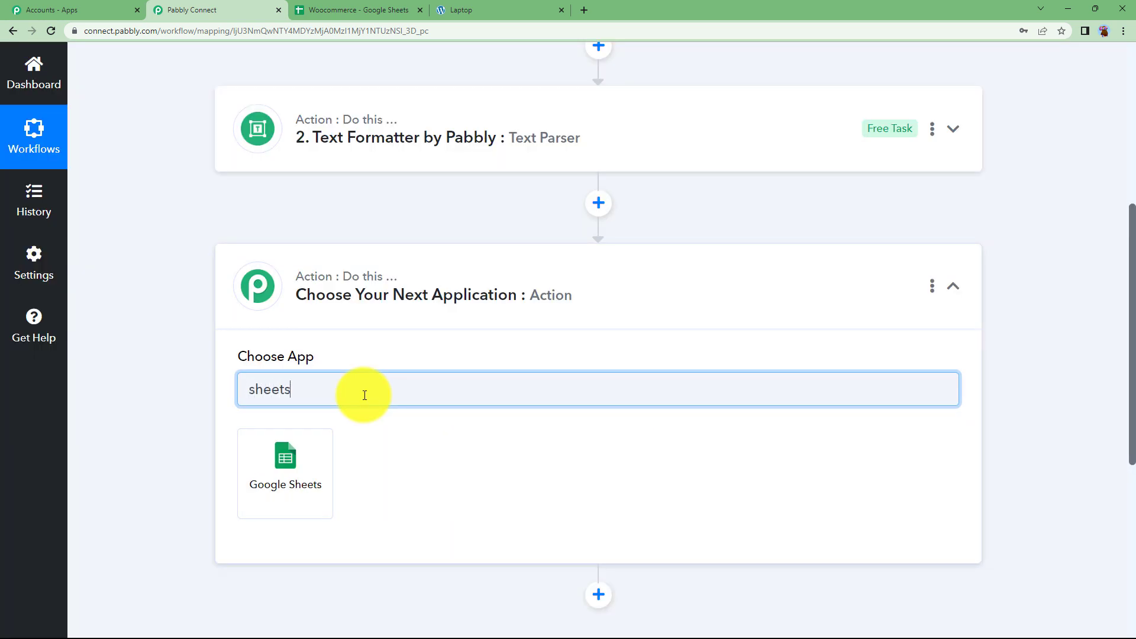
{"action": "left_click", "coordinate": [305, 454]}
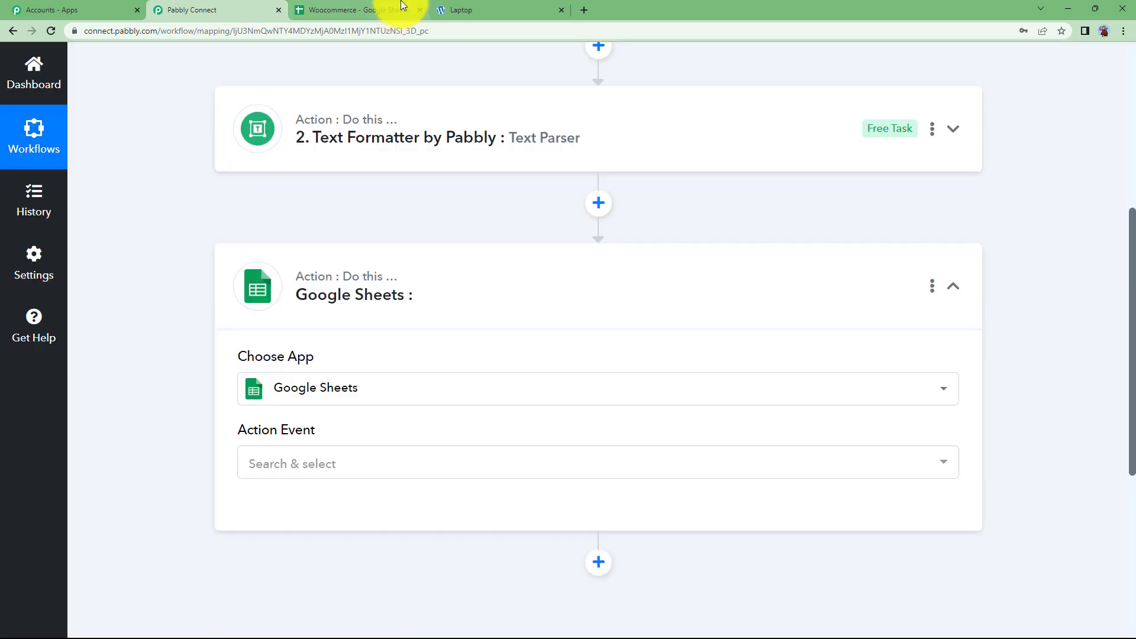
{"action": "left_click", "coordinate": [300, 464]}
{"action": "left_click", "coordinate": [338, 155]}
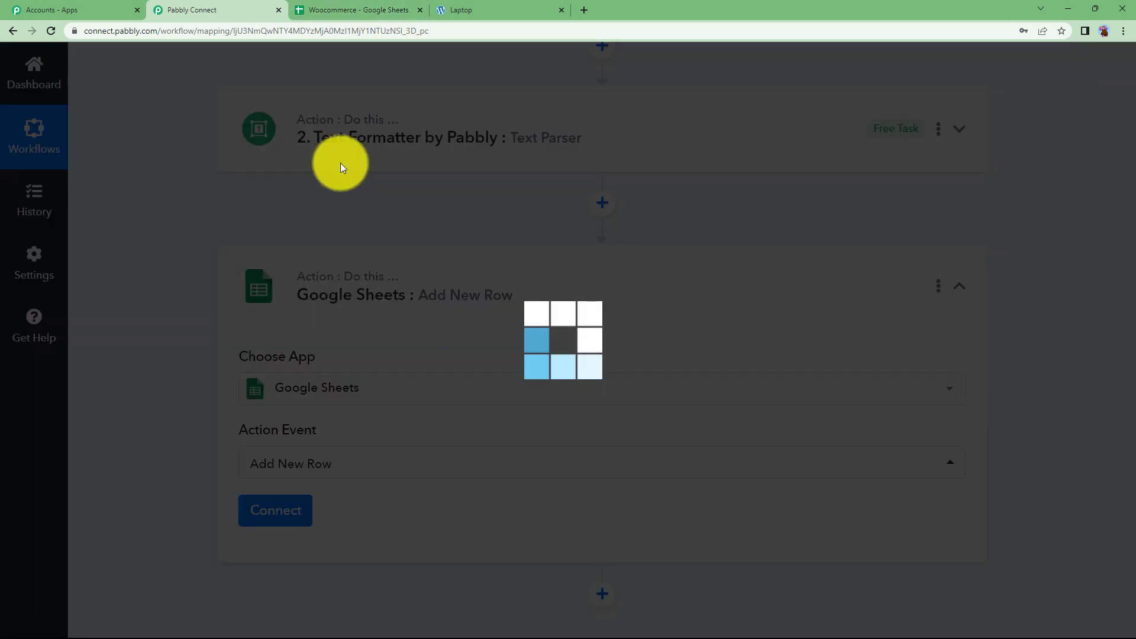
{"action": "left_click", "coordinate": [417, 5]}
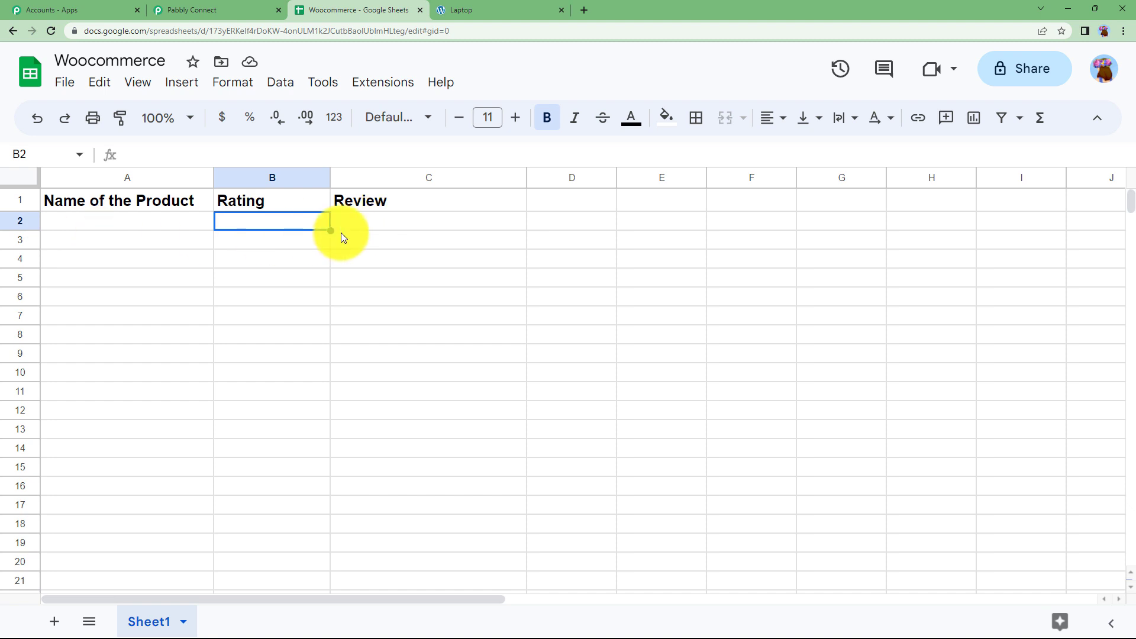
{"action": "left_click", "coordinate": [277, 4]}
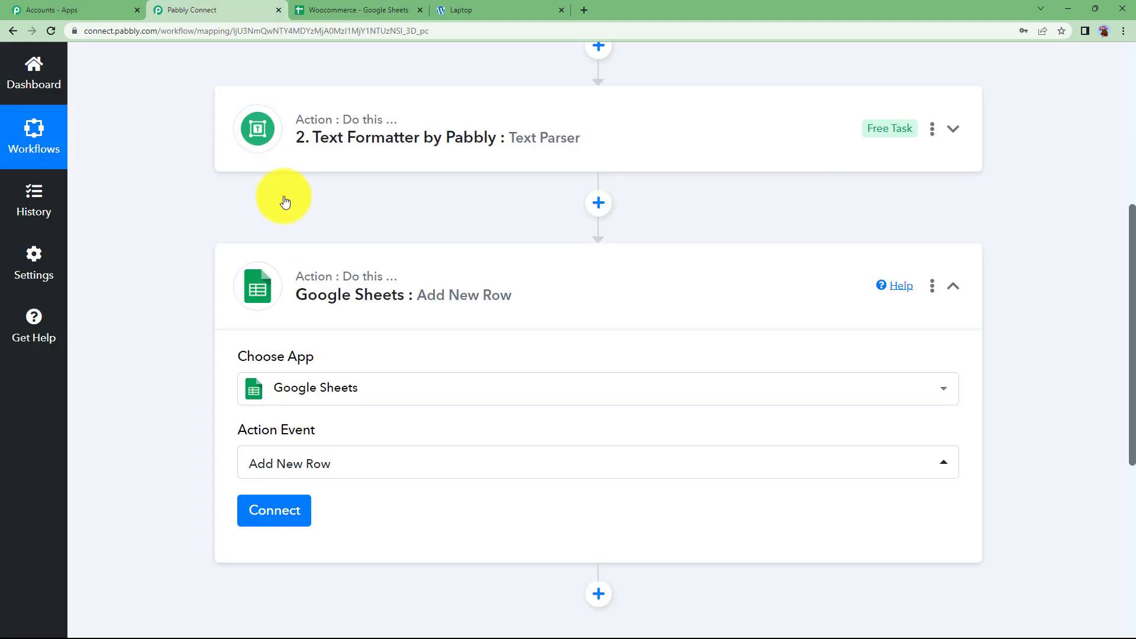
Connect Google Sheets through a new connection, signing in with the Google account and allowing Pabbly Connect Sheets access
{"action": "left_click", "coordinate": [267, 500]}
{"action": "left_click", "coordinate": [571, 228]}
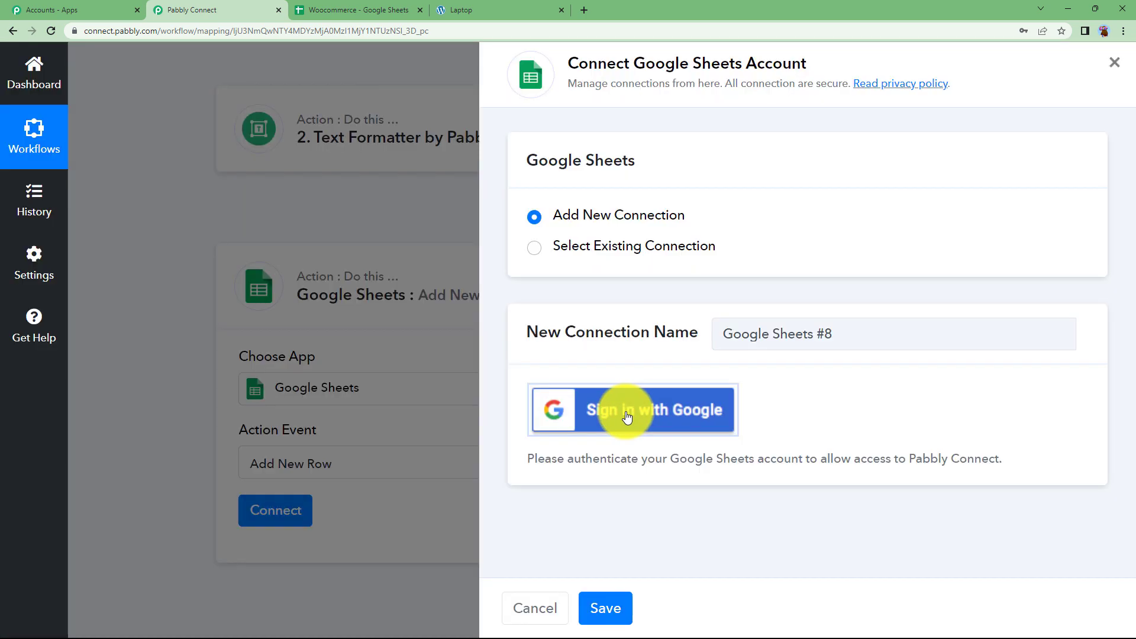
{"action": "left_click", "coordinate": [630, 416]}
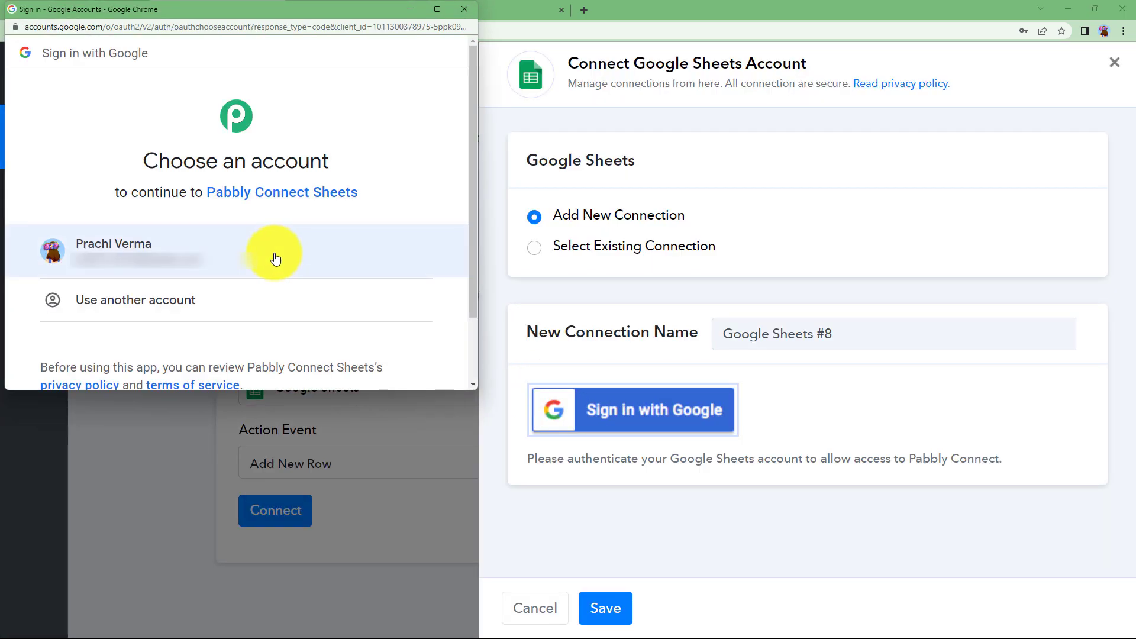
{"action": "left_click", "coordinate": [276, 257]}
{"action": "scroll", "coordinate": [296, 260], "scroll_direction": "down", "scroll_amount": 5}
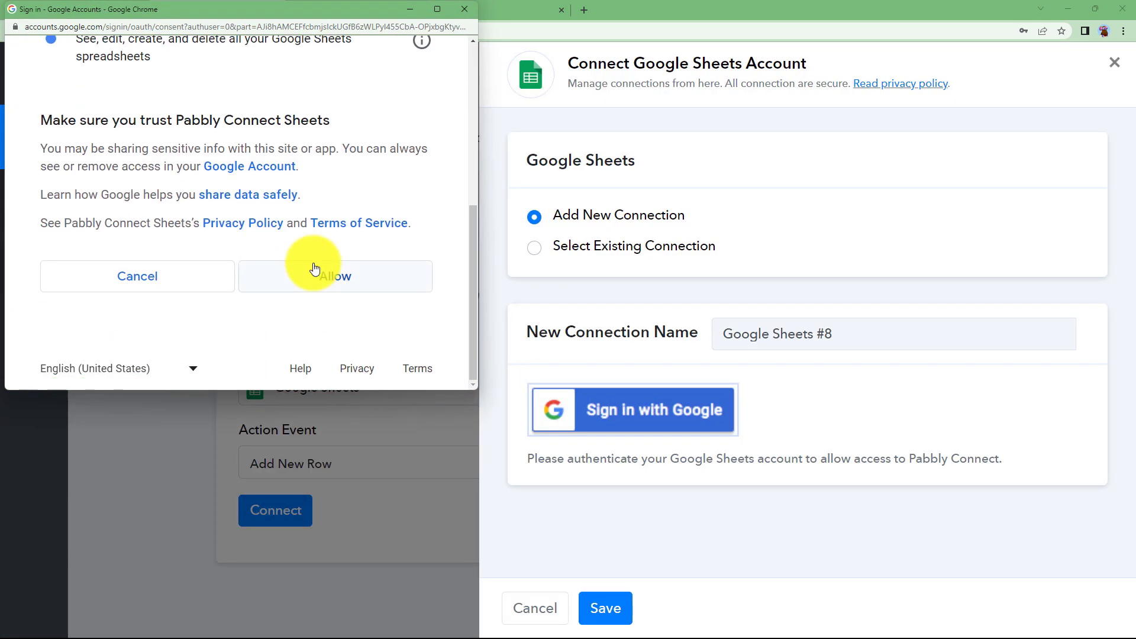
{"action": "left_click", "coordinate": [314, 269]}
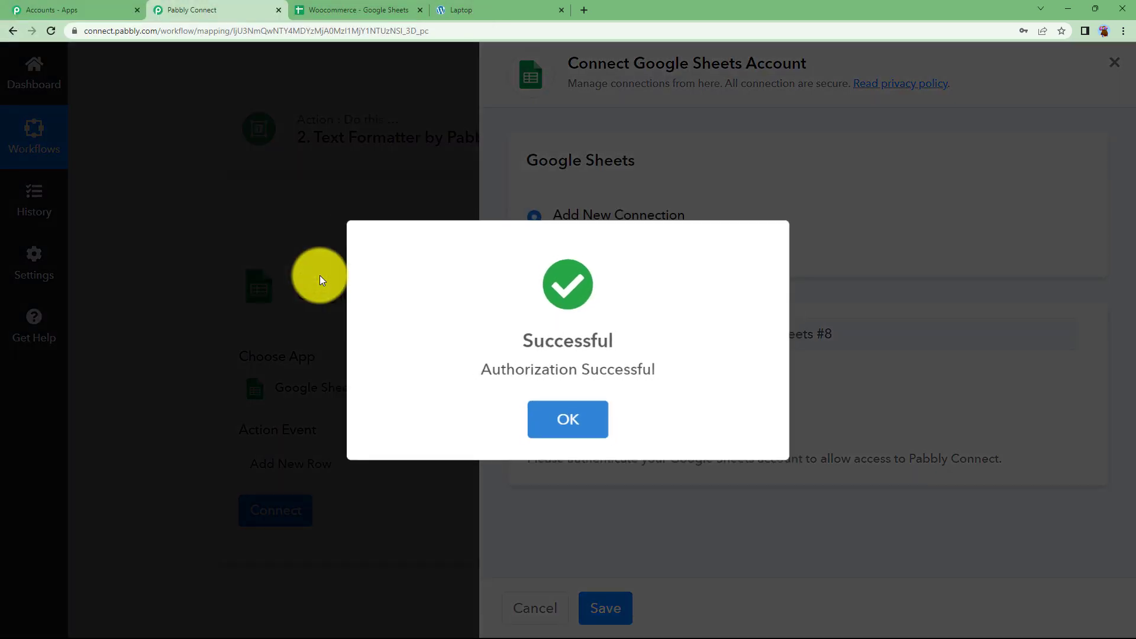
{"action": "left_click", "coordinate": [537, 405]}
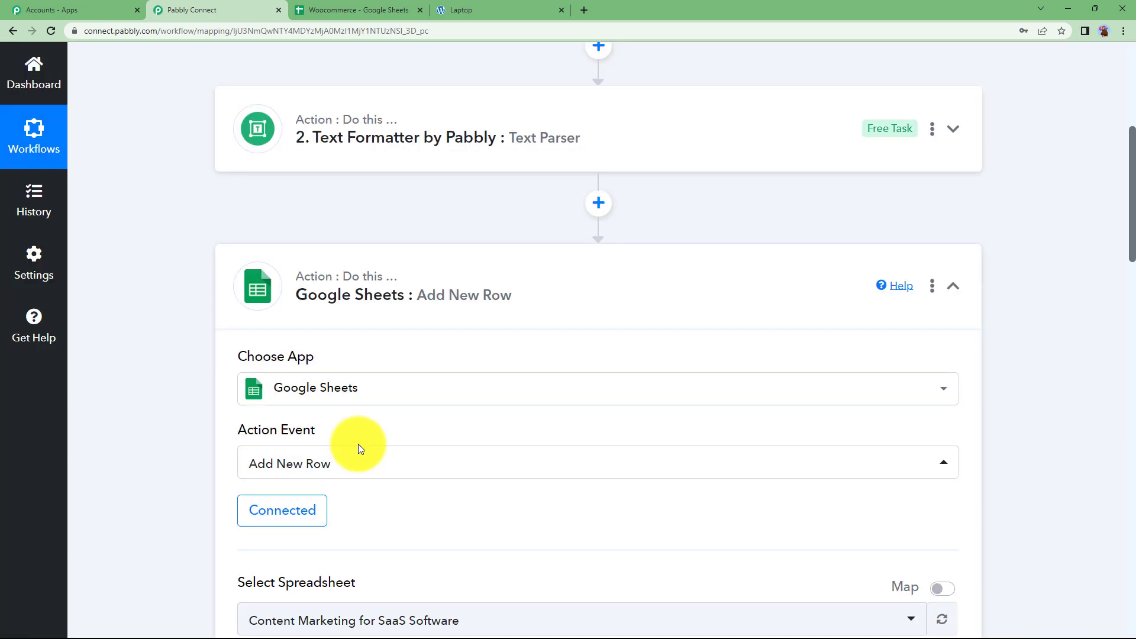
Select the Woocommerce spreadsheet with Sheet1 for the new row, and compare its column headings with the mapping fields
{"action": "scroll", "coordinate": [358, 444], "scroll_direction": "down", "scroll_amount": 5}
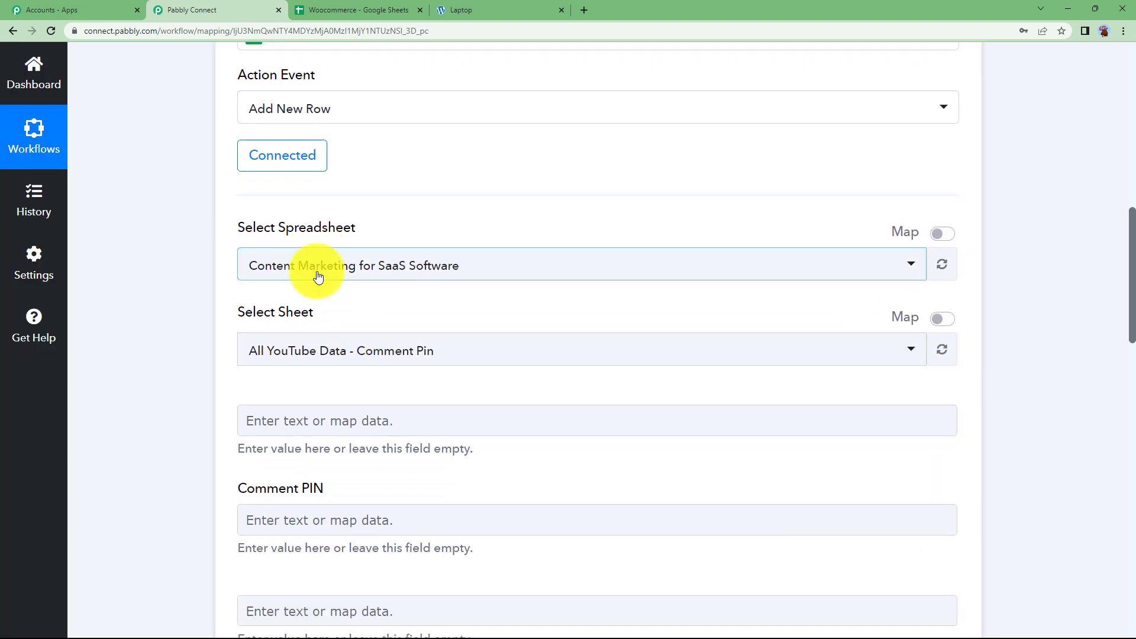
{"action": "left_click", "coordinate": [349, 255]}
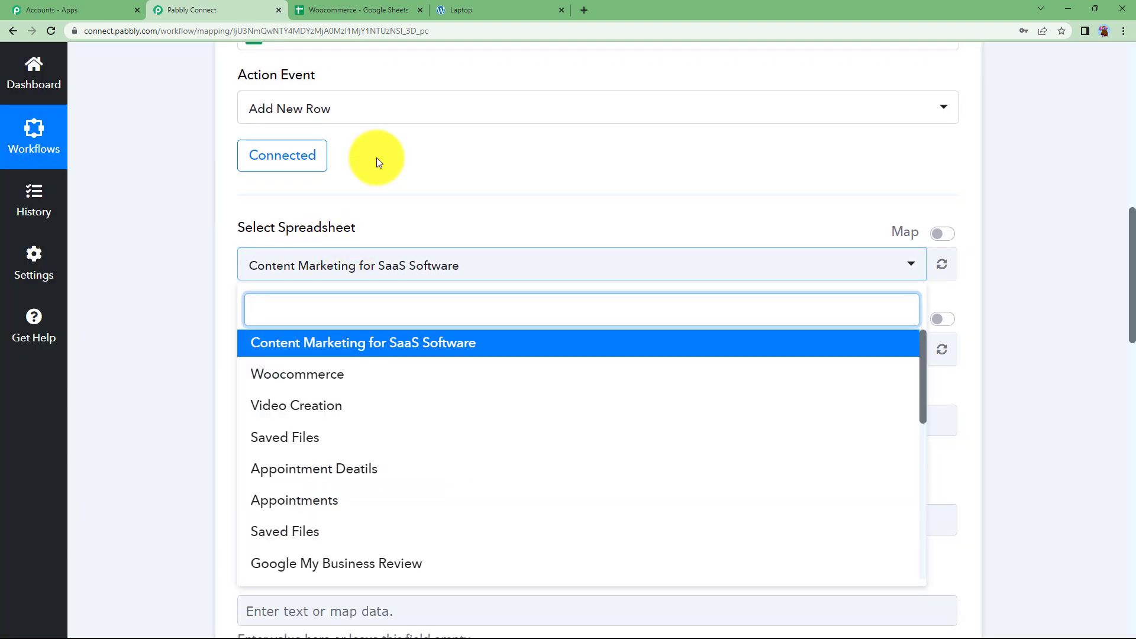
{"action": "left_click", "coordinate": [299, 378]}
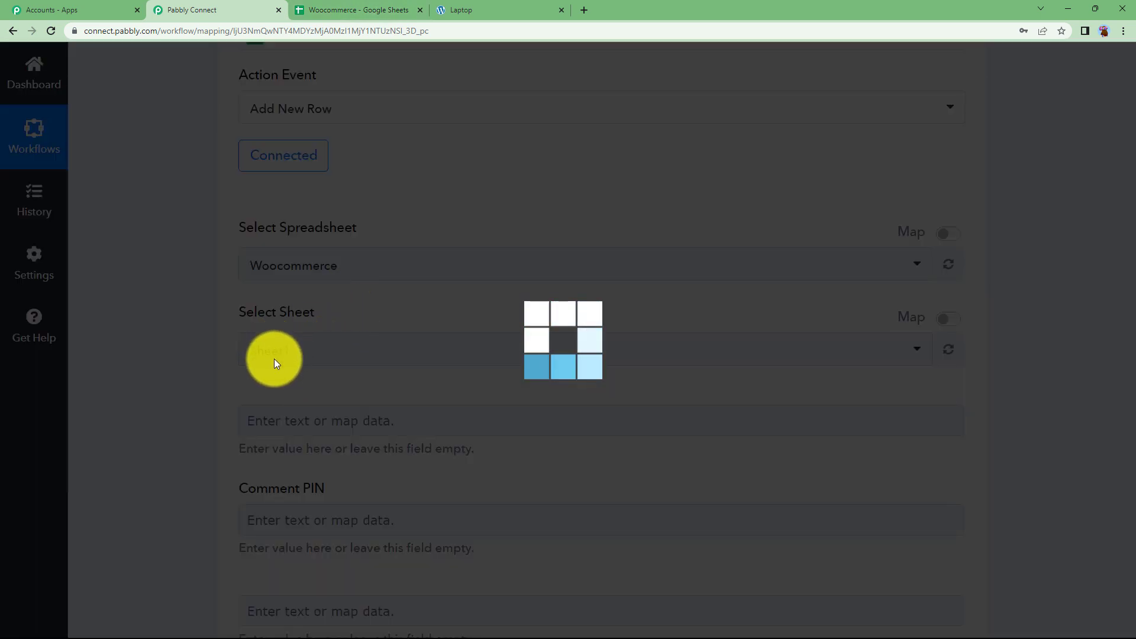
{"action": "left_click", "coordinate": [375, 9]}
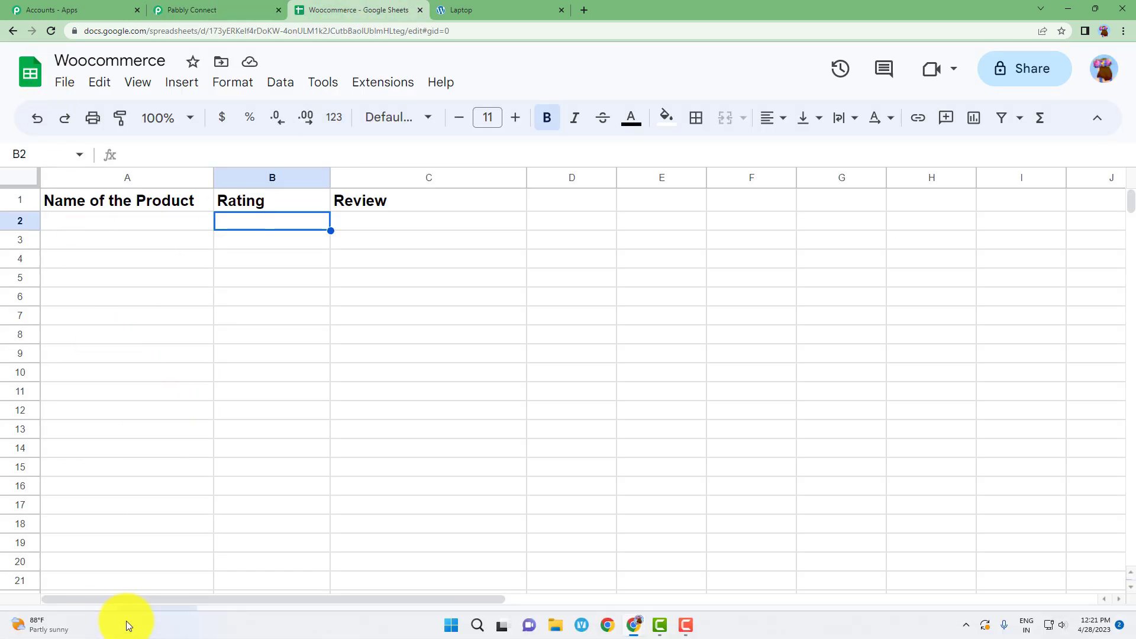
{"action": "left_click", "coordinate": [164, 6]}
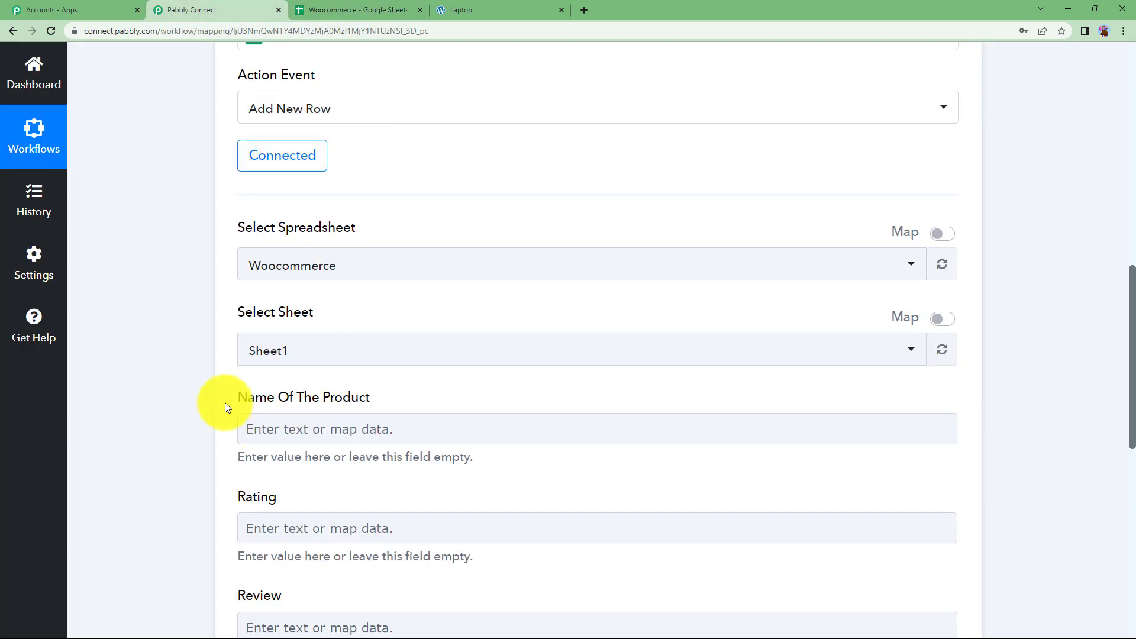
{"action": "scroll", "coordinate": [225, 402], "scroll_direction": "down", "scroll_amount": 3}
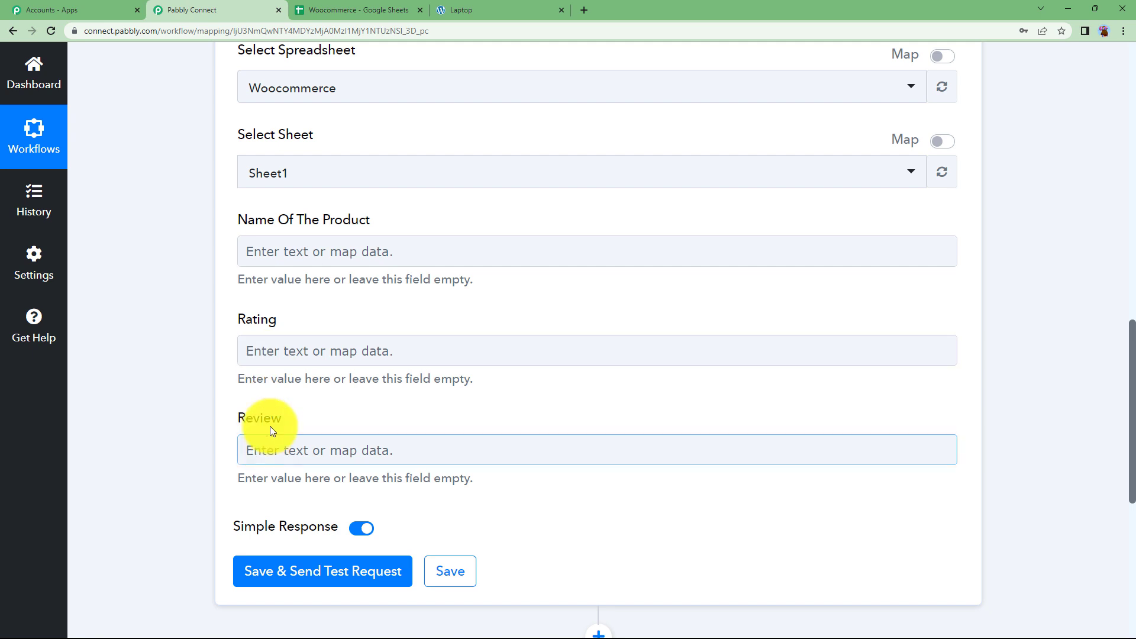
{"action": "left_click", "coordinate": [348, 6]}
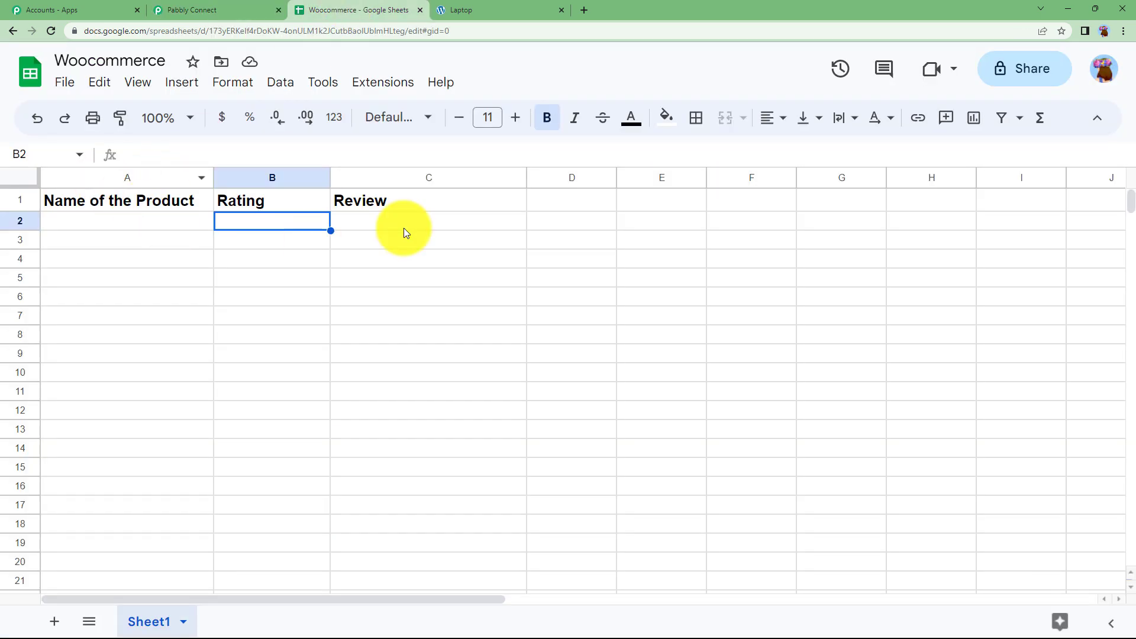
{"action": "left_click", "coordinate": [228, 9]}
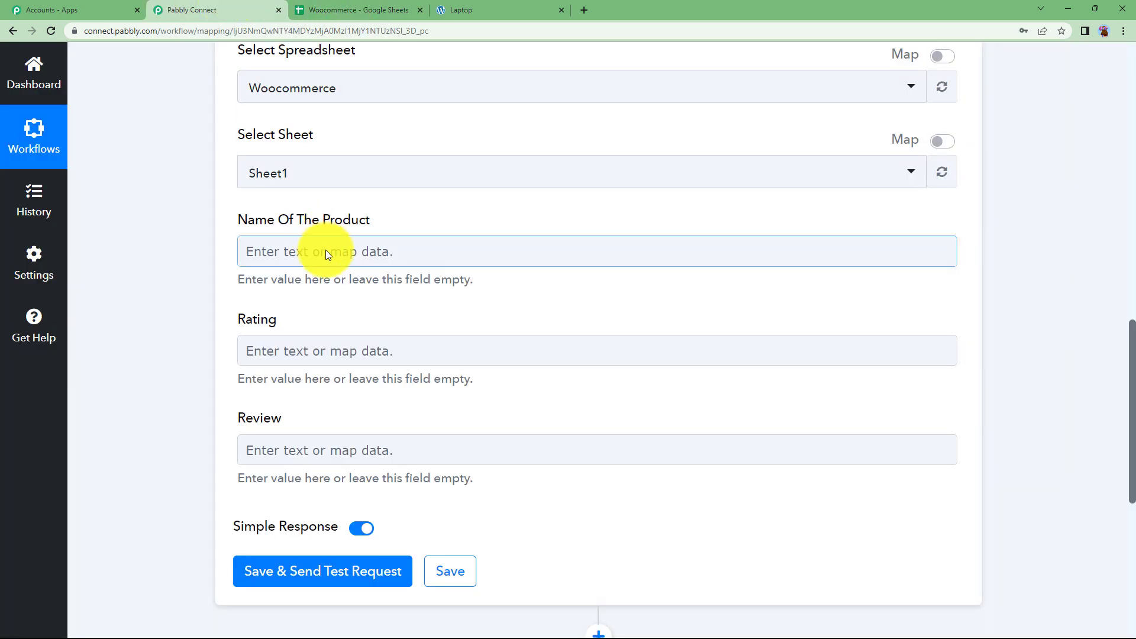
Map the WooCommerce trigger's Product Name value into the Name Of The Product field
{"action": "left_click", "coordinate": [327, 254]}
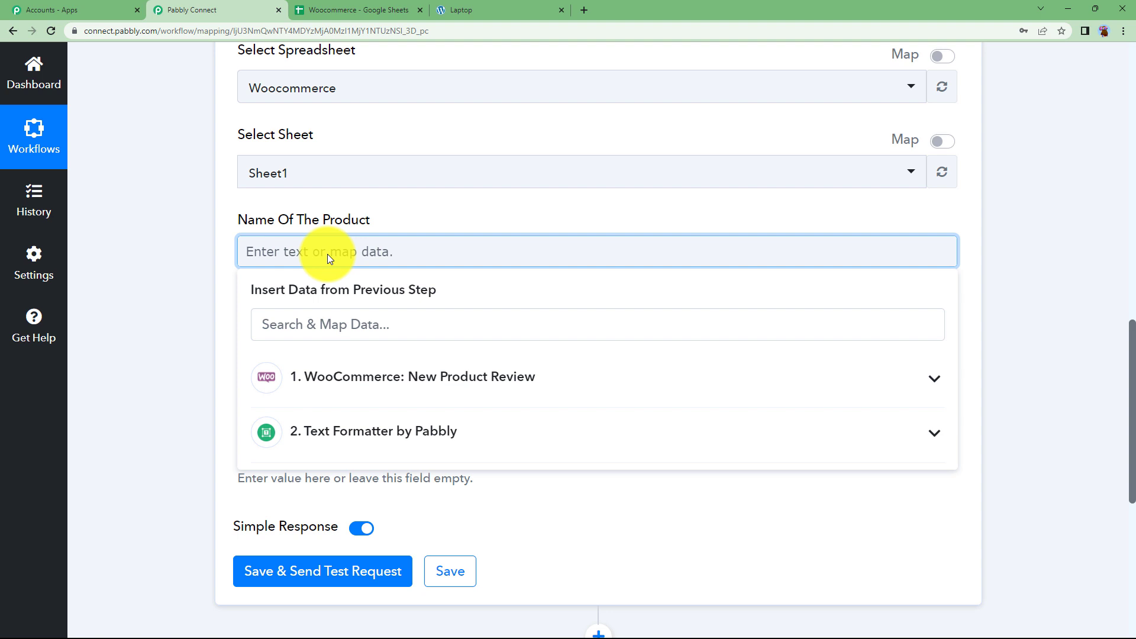
{"action": "left_click", "coordinate": [304, 376]}
{"action": "scroll", "coordinate": [396, 299], "scroll_direction": "down", "scroll_amount": 3}
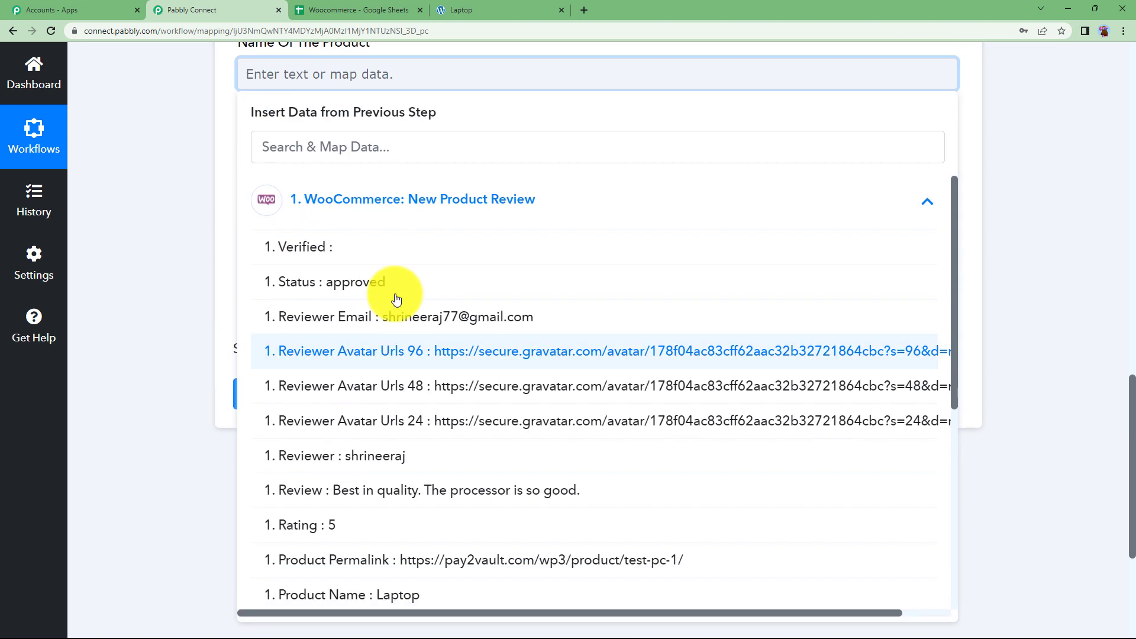
{"action": "scroll", "coordinate": [381, 532], "scroll_direction": "down", "scroll_amount": 1}
{"action": "left_click", "coordinate": [382, 529]}
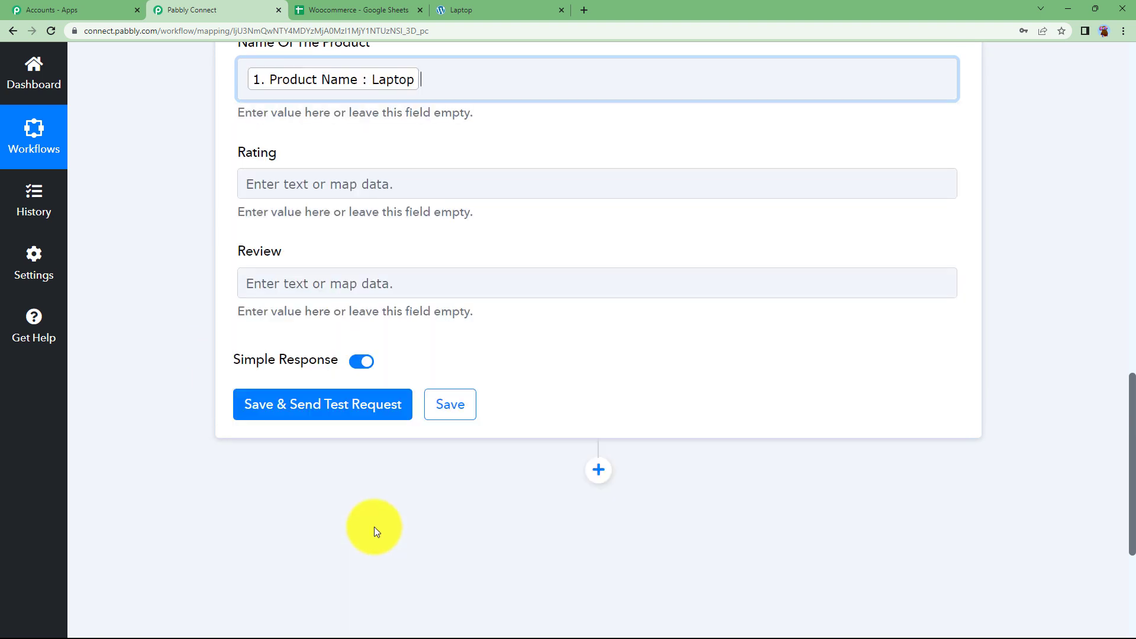
Map the WooCommerce trigger's Rating value into the Rating field of the new row
{"action": "left_click", "coordinate": [273, 177]}
{"action": "left_click", "coordinate": [341, 297]}
{"action": "scroll", "coordinate": [436, 345], "scroll_direction": "down", "scroll_amount": 4}
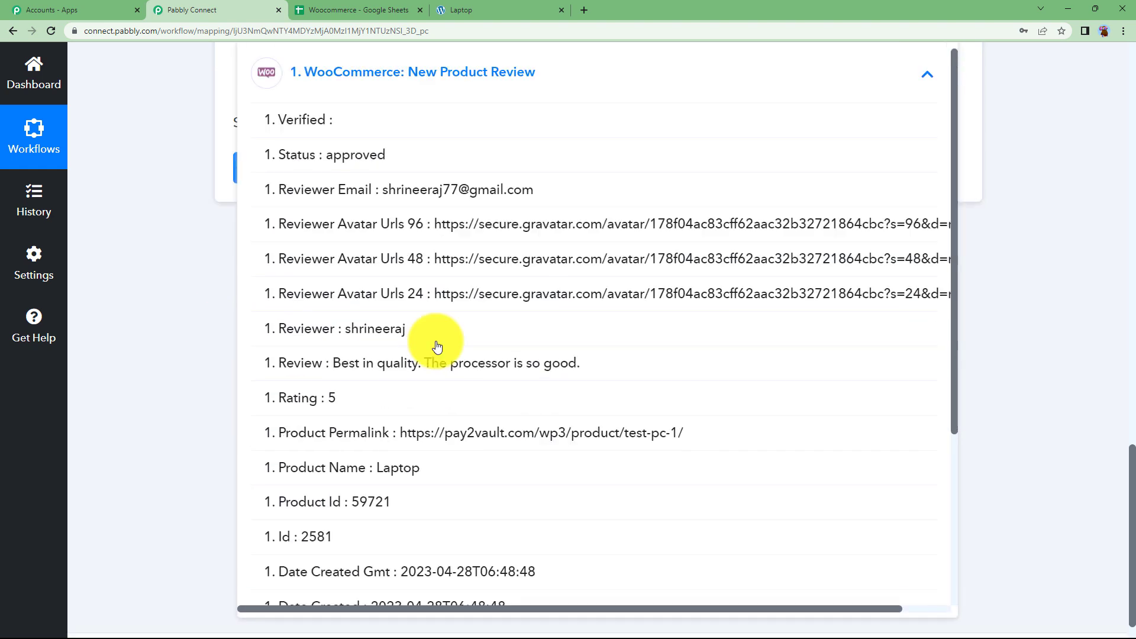
{"action": "left_click", "coordinate": [424, 401]}
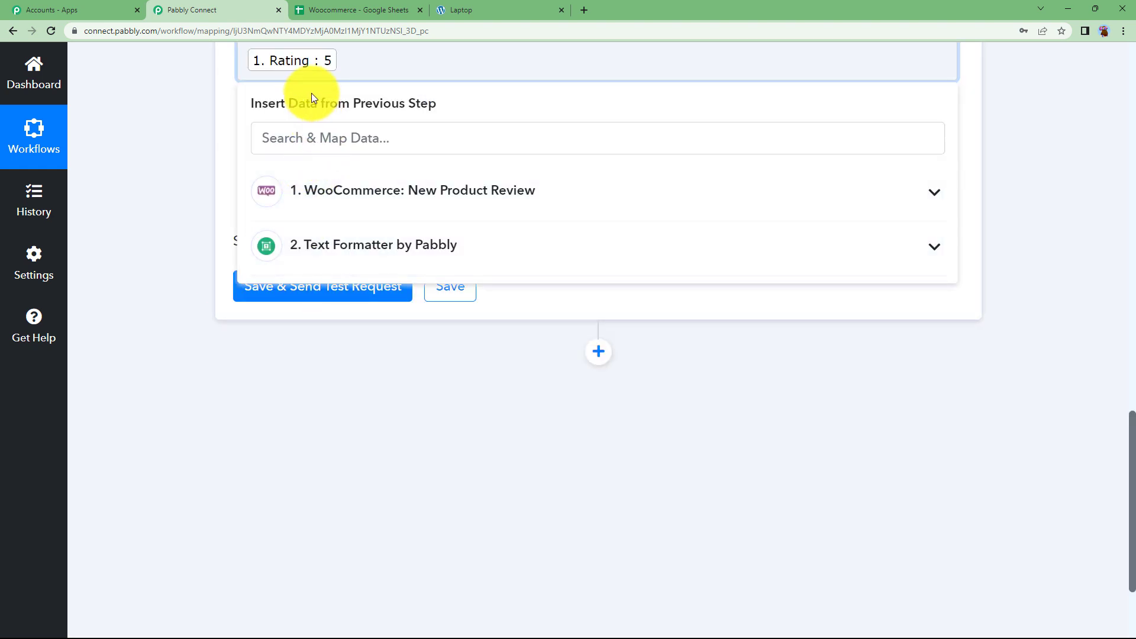
{"action": "left_click", "coordinate": [213, 122]}
Map the Text Formatter's Result value into the Review field
{"action": "left_click", "coordinate": [283, 167]}
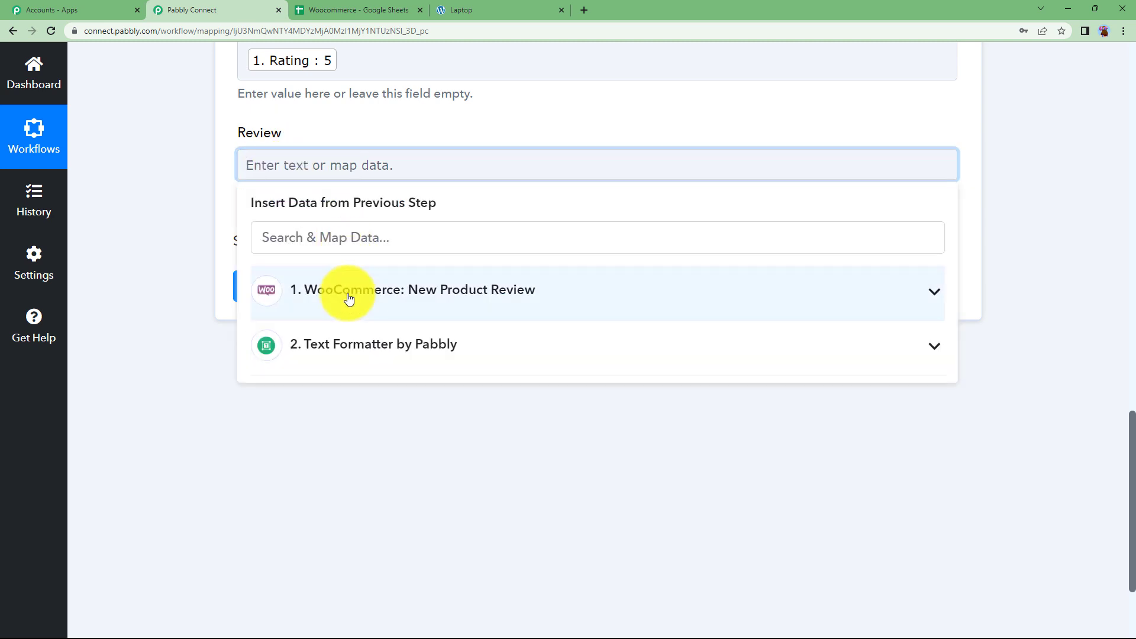
{"action": "left_click", "coordinate": [360, 363]}
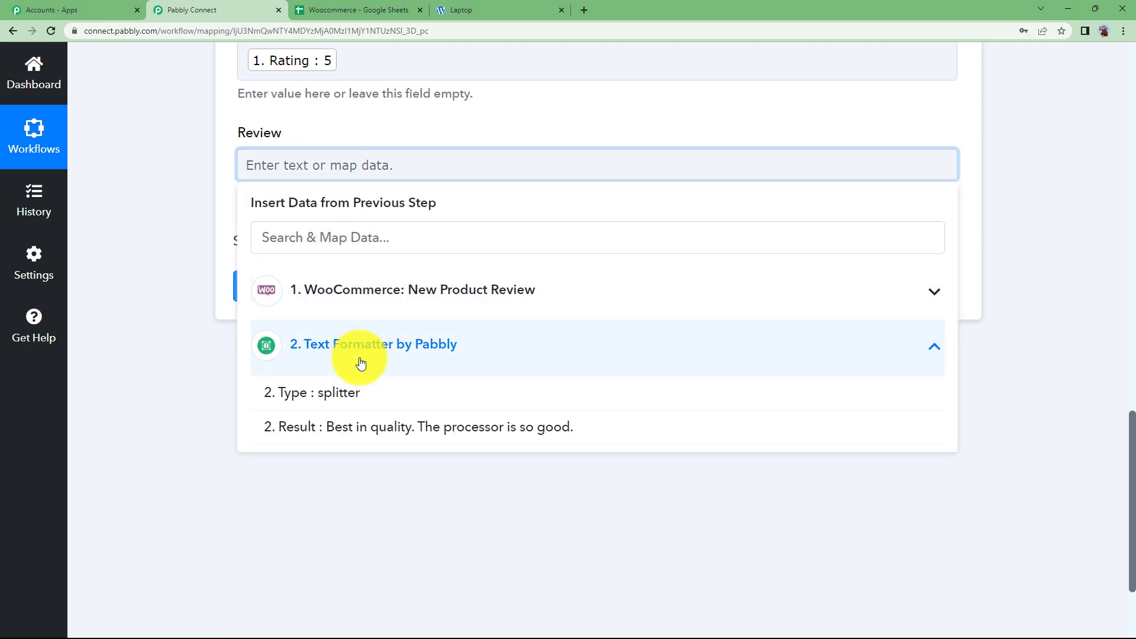
{"action": "left_click", "coordinate": [385, 428]}
{"action": "left_click", "coordinate": [363, 457]}
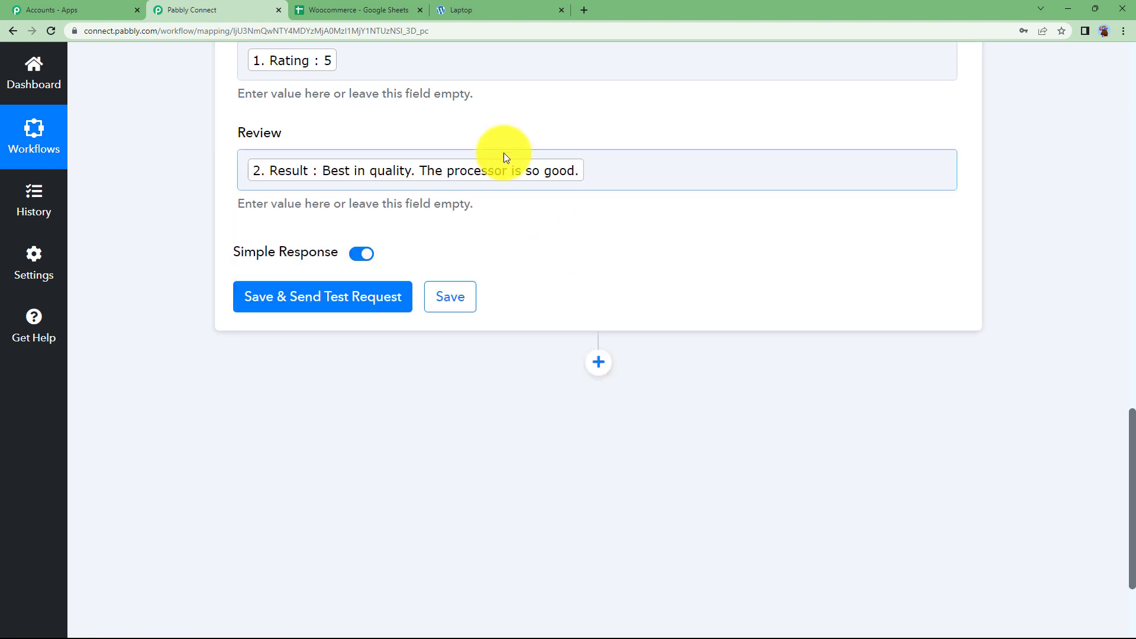
Save the Google Sheets action with a test request, inspect the updated columns and cells in the response, and collapse the step
{"action": "left_click", "coordinate": [334, 303]}
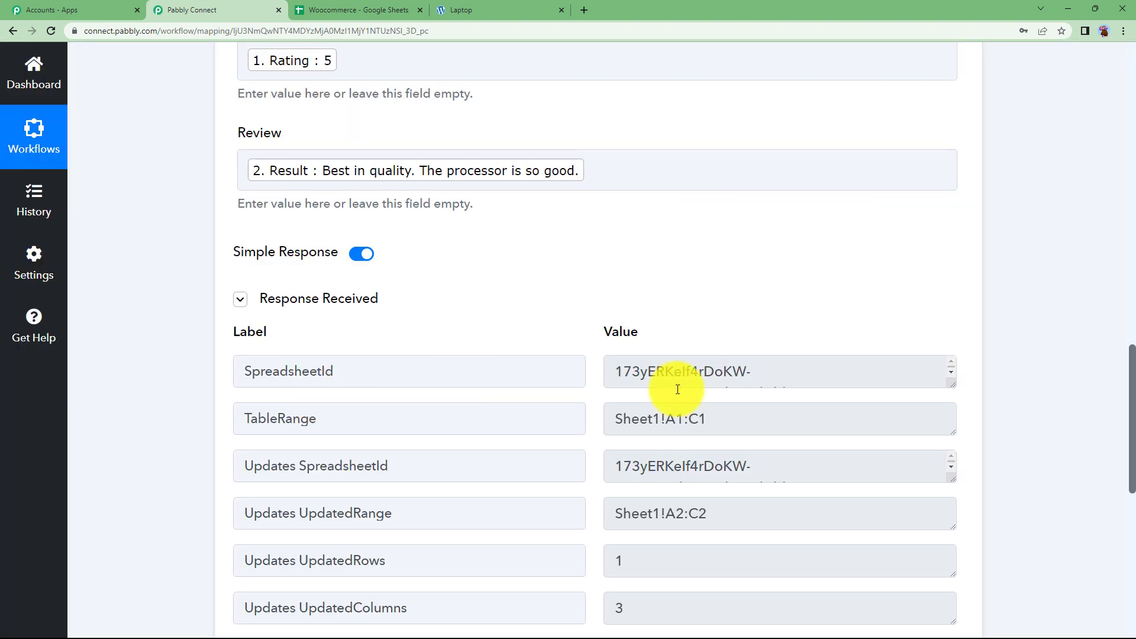
{"action": "scroll", "coordinate": [672, 459], "scroll_direction": "down", "scroll_amount": 3}
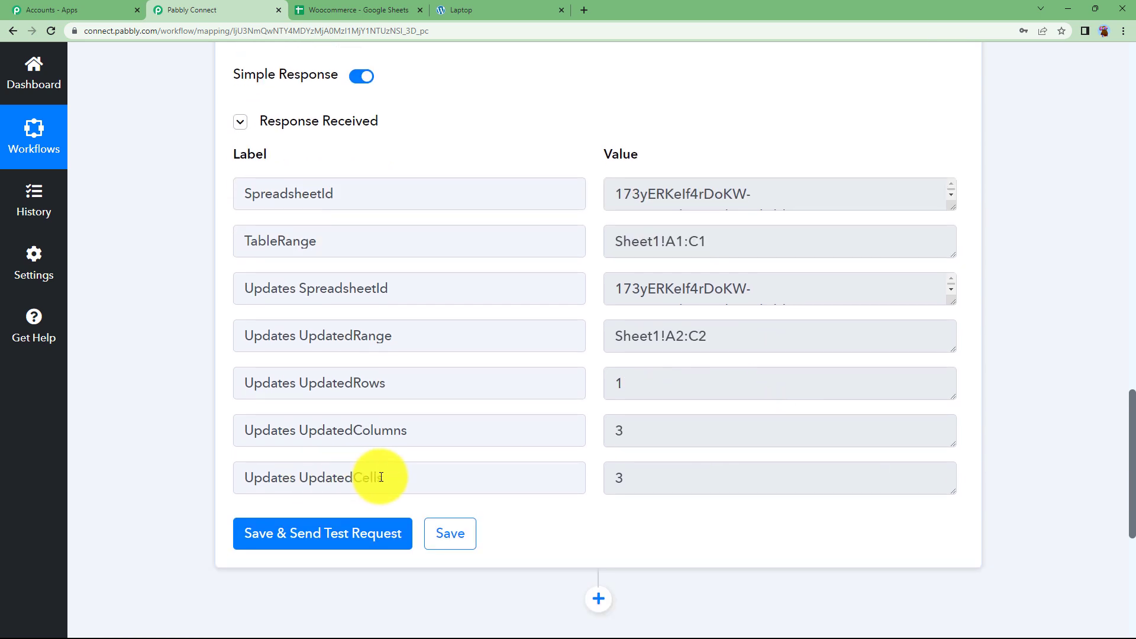
{"action": "left_click", "coordinate": [628, 477]}
{"action": "left_click", "coordinate": [631, 431]}
{"action": "double_click", "coordinate": [631, 431]}
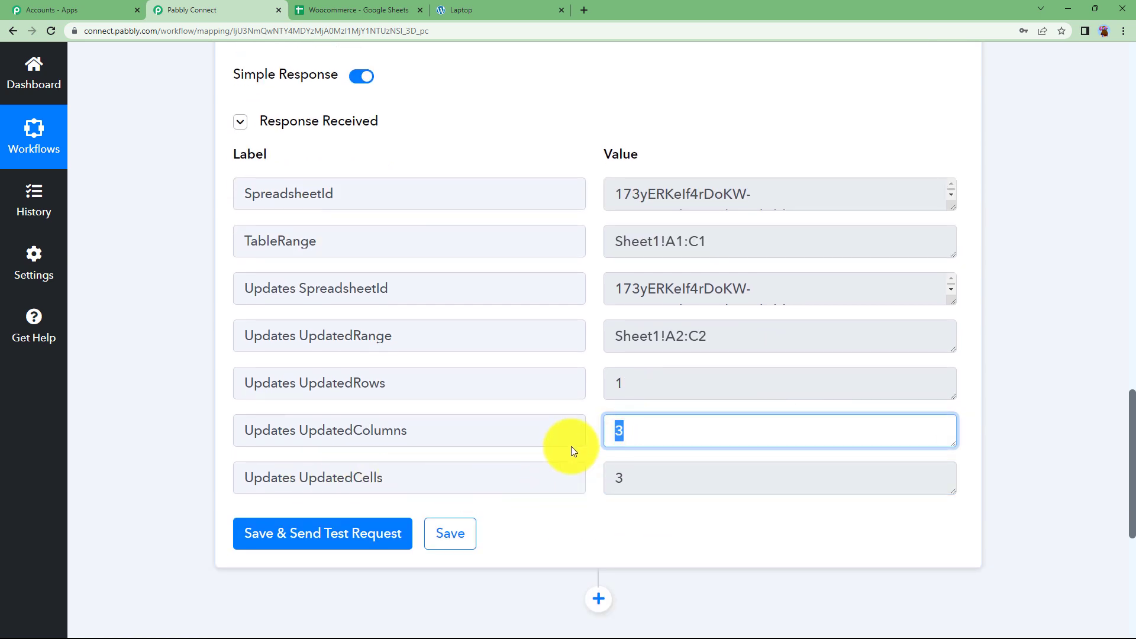
{"action": "left_click", "coordinate": [212, 368]}
{"action": "scroll", "coordinate": [211, 367], "scroll_direction": "up", "scroll_amount": 4}
{"action": "scroll", "coordinate": [212, 367], "scroll_direction": "up", "scroll_amount": 13}
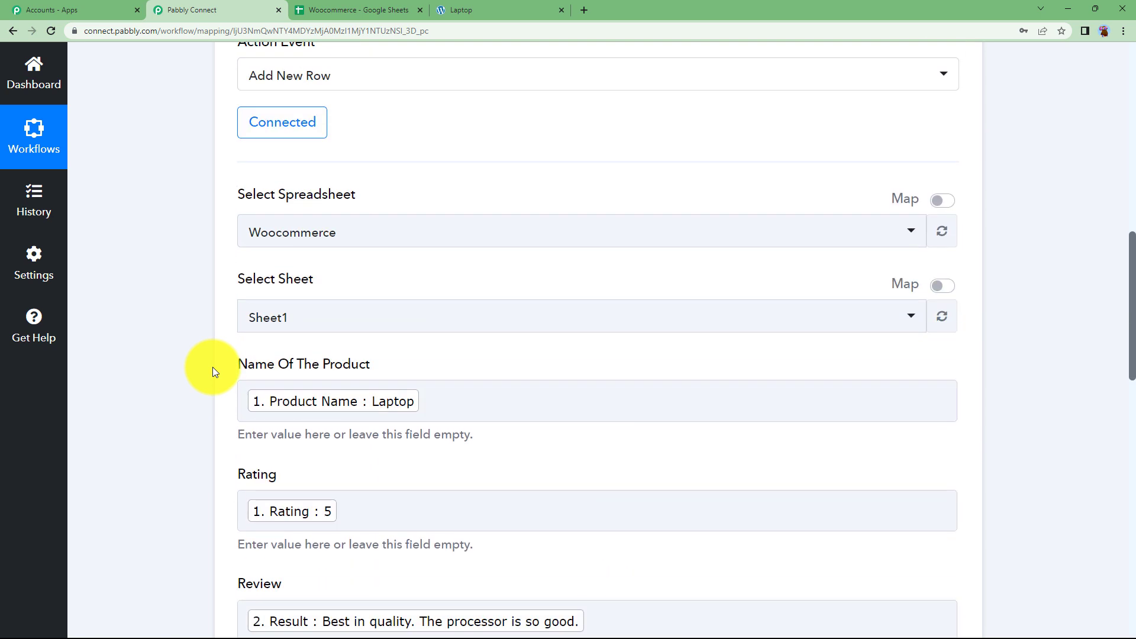
{"action": "scroll", "coordinate": [183, 269], "scroll_direction": "up", "scroll_amount": 3}
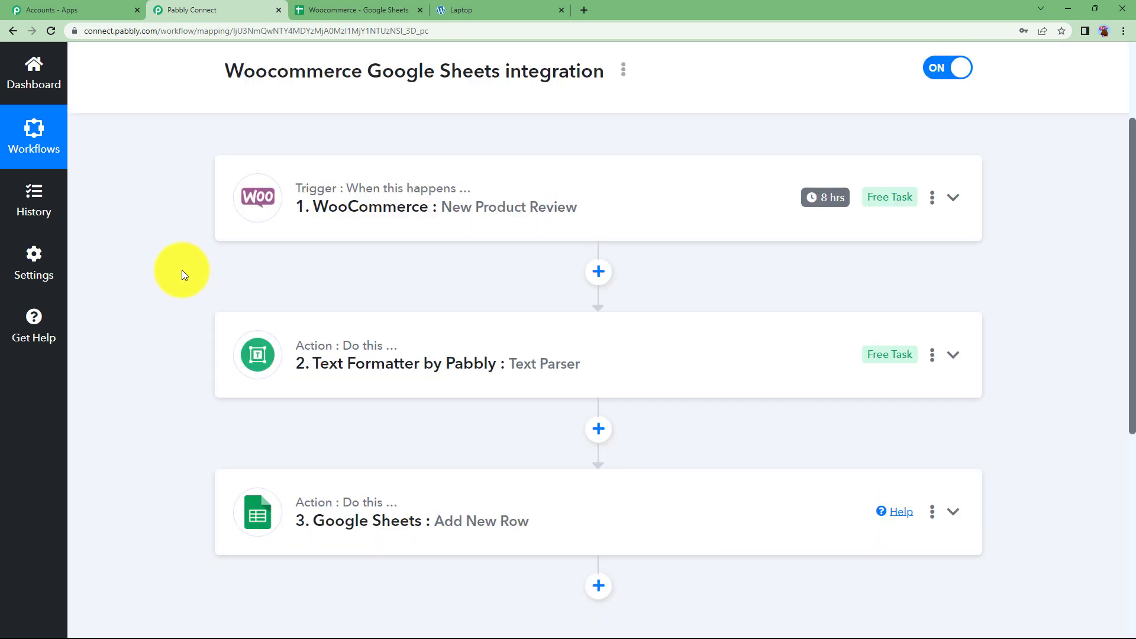
Check the added row in the Woocommerce spreadsheet and widen the Review column to fit its text
{"action": "left_click", "coordinate": [355, 10]}
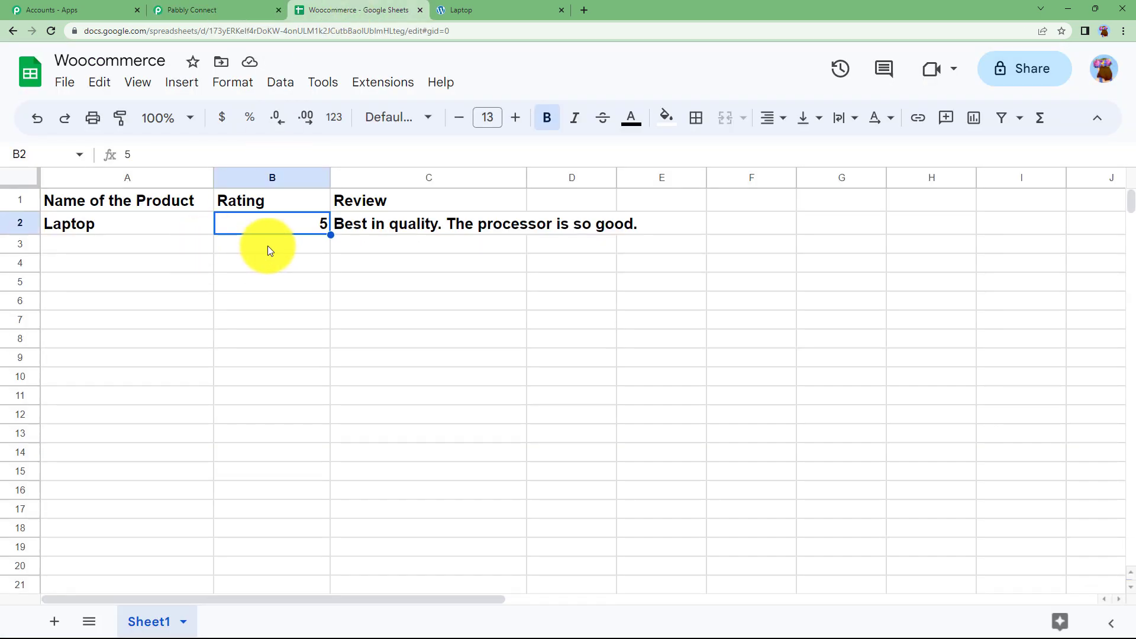
{"action": "left_click", "coordinate": [116, 232]}
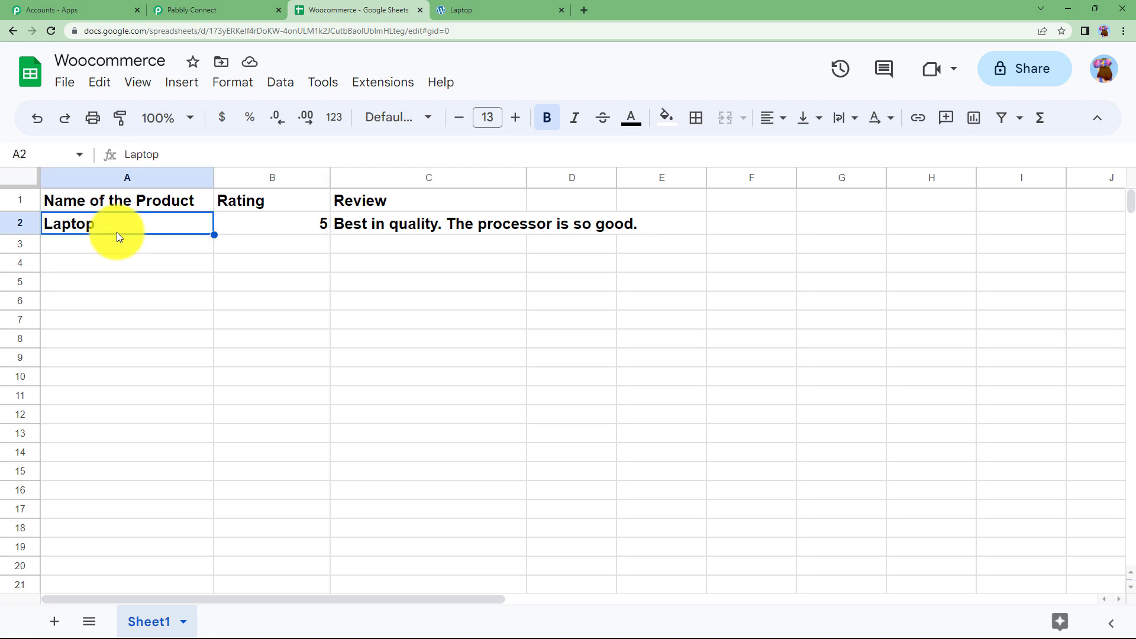
{"action": "left_click", "coordinate": [246, 235]}
{"action": "left_click", "coordinate": [374, 230]}
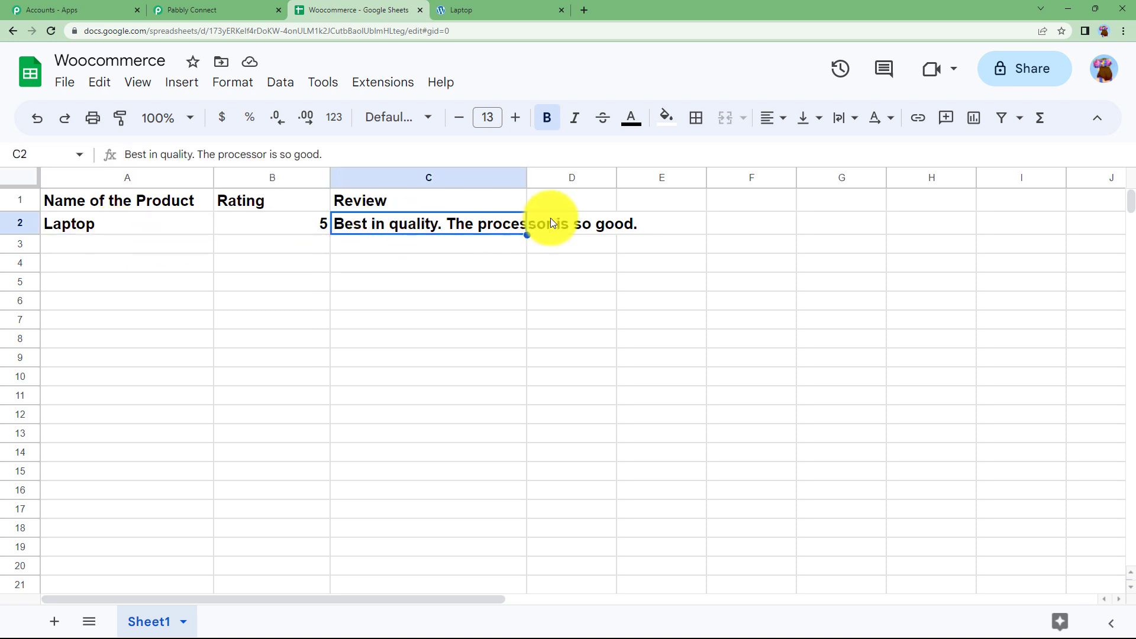
{"action": "left_click_drag", "start_coordinate": [526, 178], "coordinate": [645, 179]}
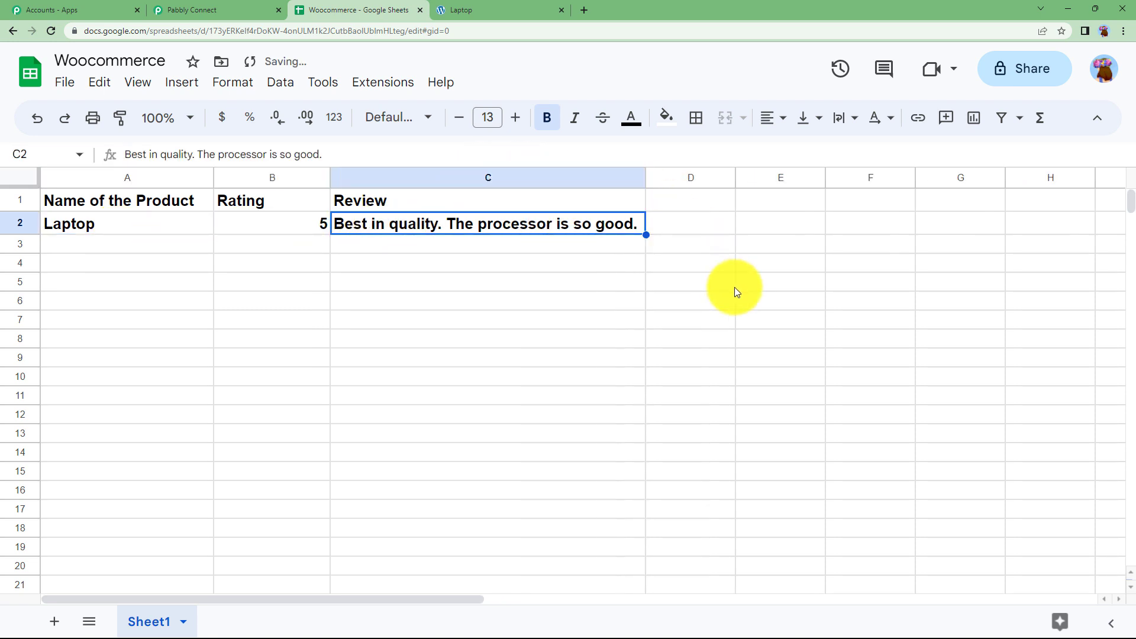
{"action": "left_click", "coordinate": [734, 286]}
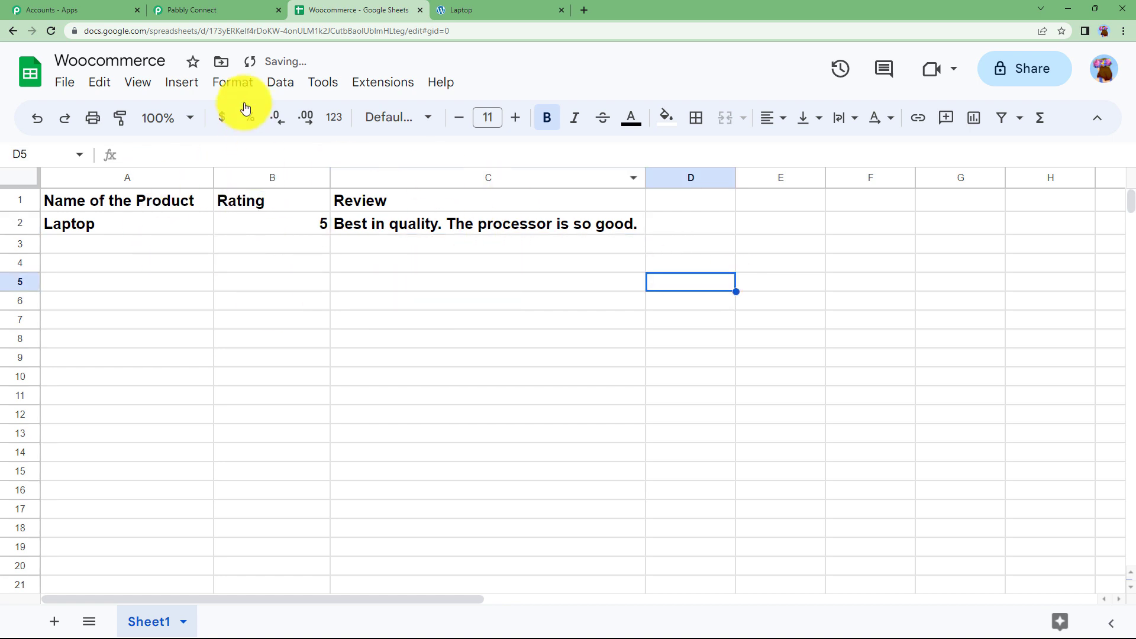
Look at the reviews on the Laptop product page, and check the Product ID selected in the workflow's WooCommerce trigger
{"action": "left_click", "coordinate": [473, 10]}
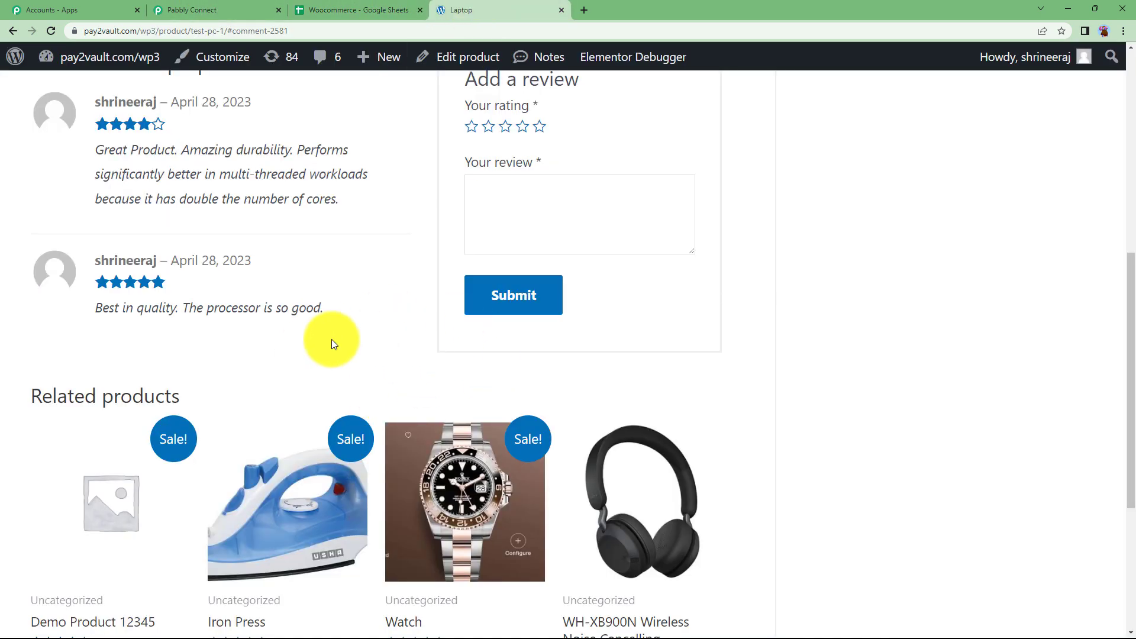
{"action": "left_click", "coordinate": [248, 9]}
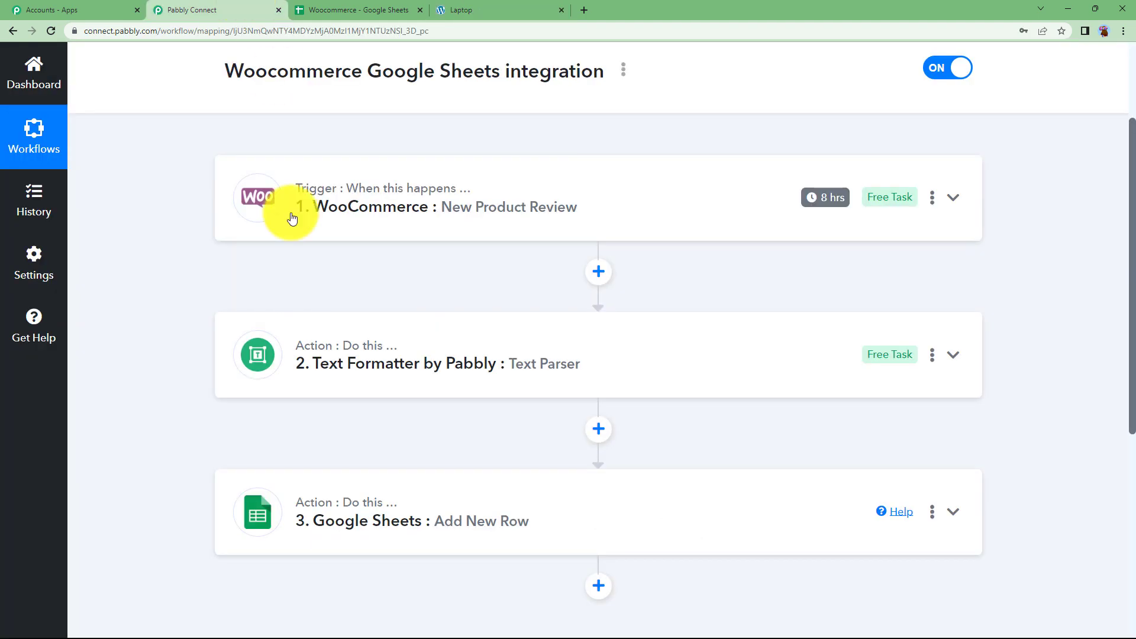
{"action": "left_click", "coordinate": [375, 325]}
{"action": "scroll", "coordinate": [152, 372], "scroll_direction": "down", "scroll_amount": 4}
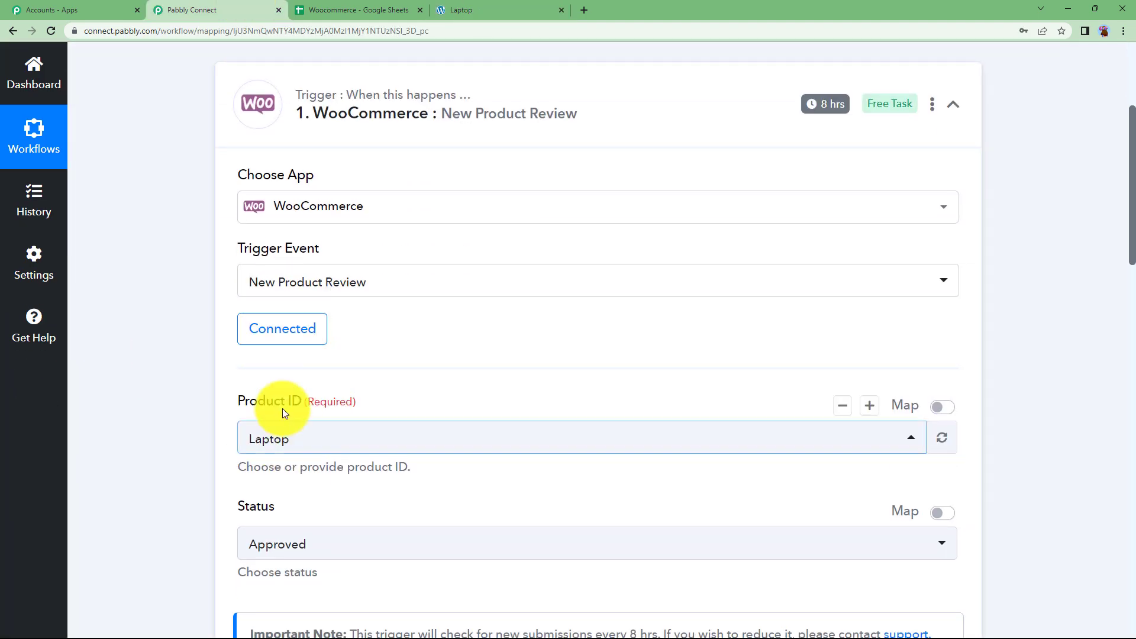
{"action": "left_click", "coordinate": [266, 436]}
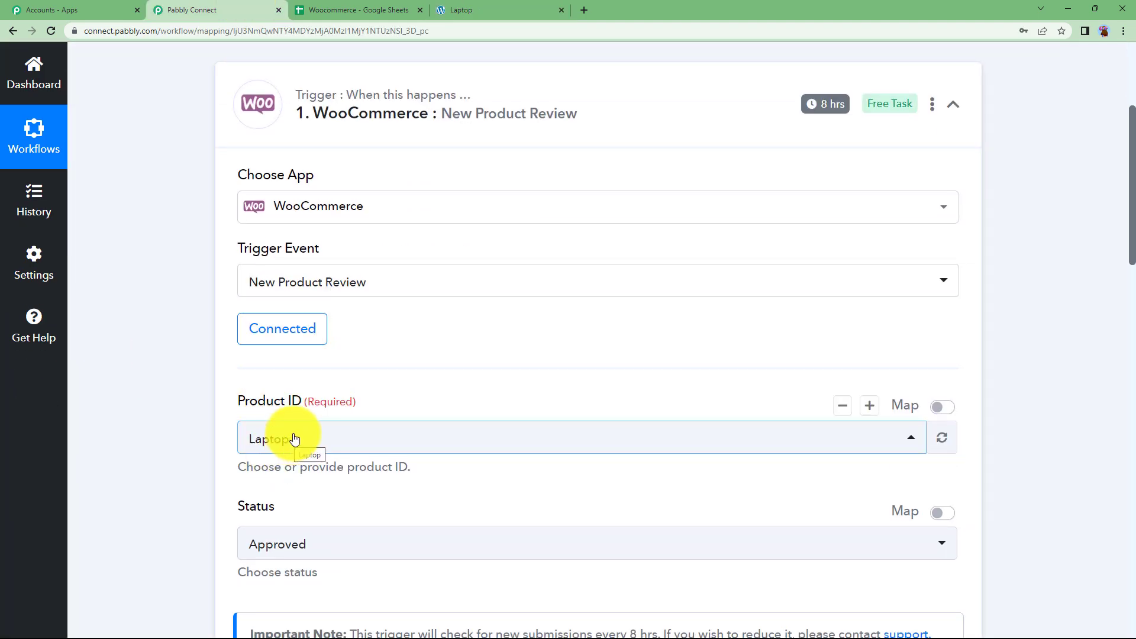
{"action": "left_click", "coordinate": [380, 128]}
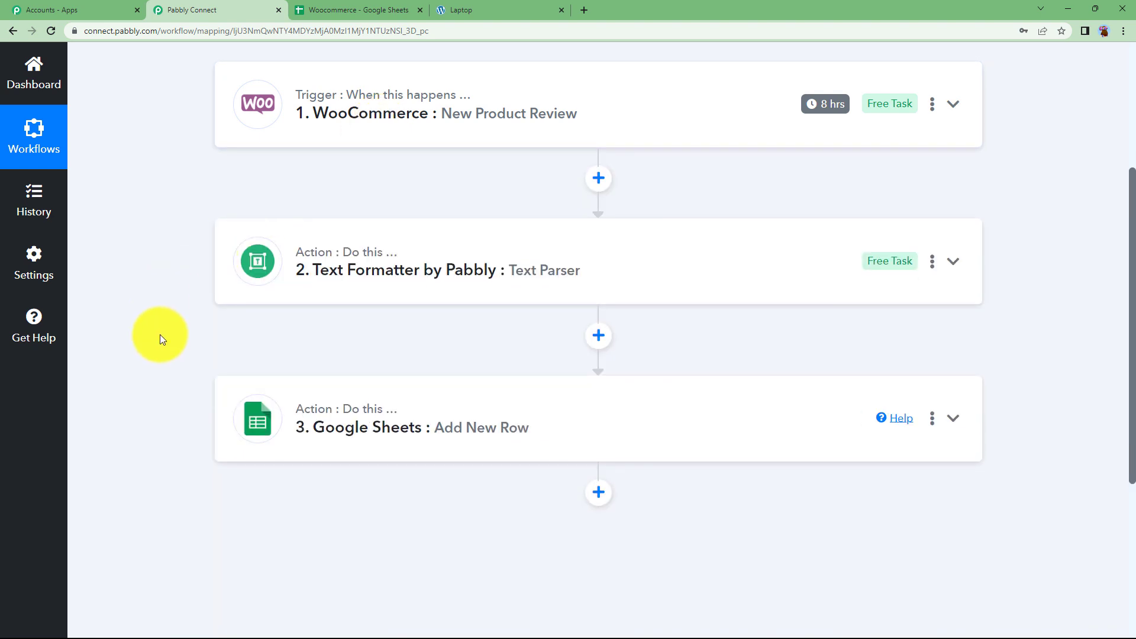
{"action": "scroll", "coordinate": [160, 336], "scroll_direction": "up", "scroll_amount": 2}
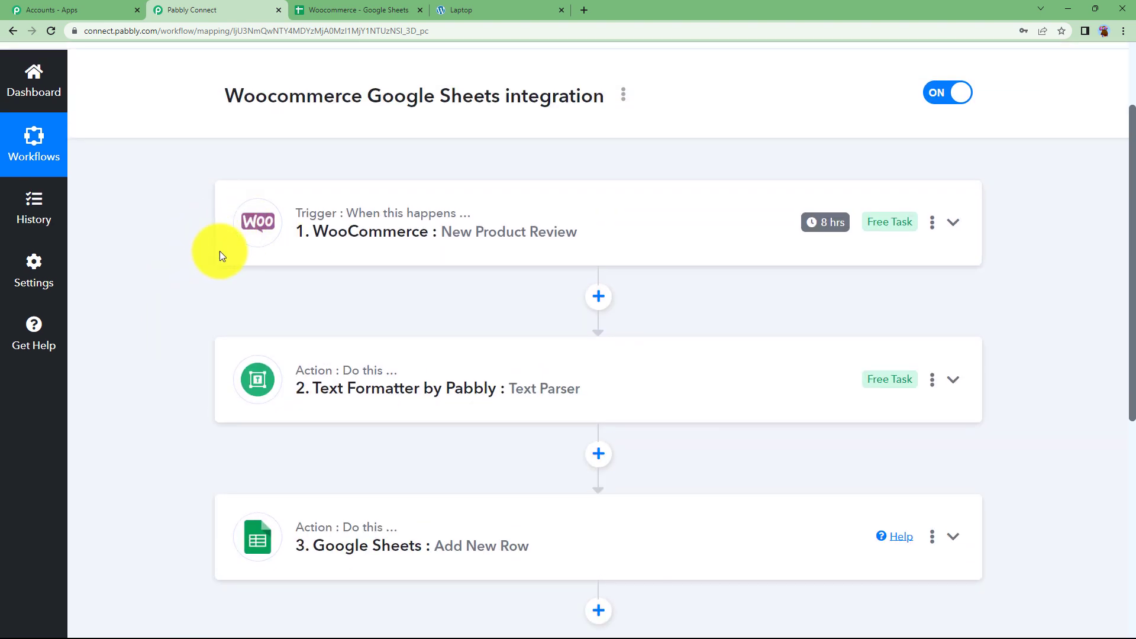